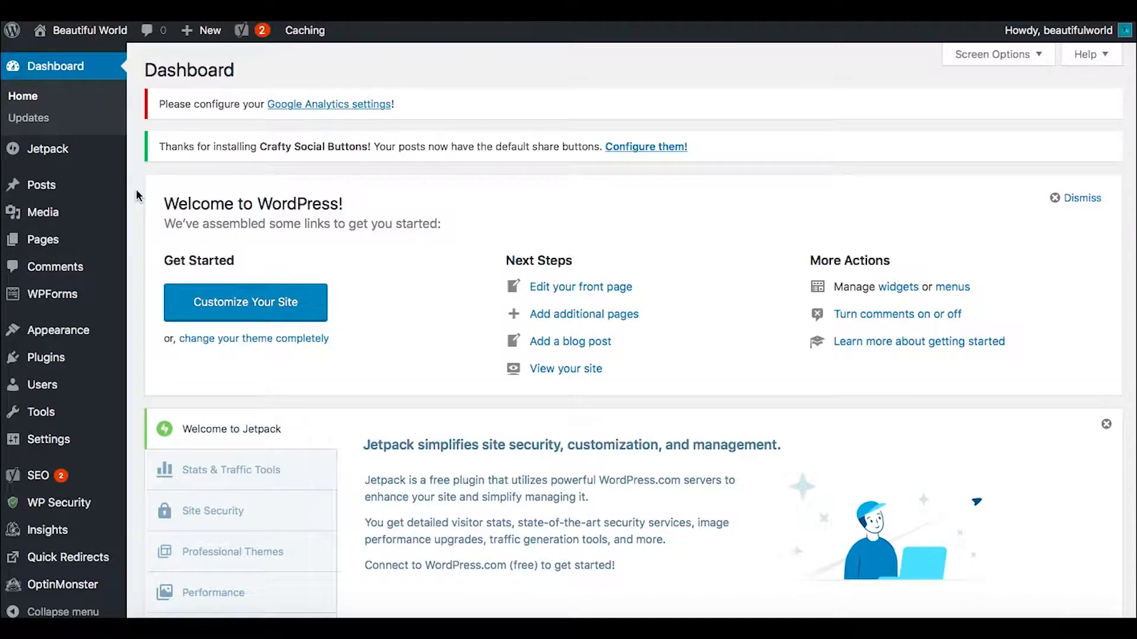
# Step: Dismiss the Welcome to WordPress panel on the Dashboard
pyautogui.scroll(-3, 136, 195)
pyautogui.scroll(3, 136, 195)
pyautogui.scroll(-4, 136, 189)
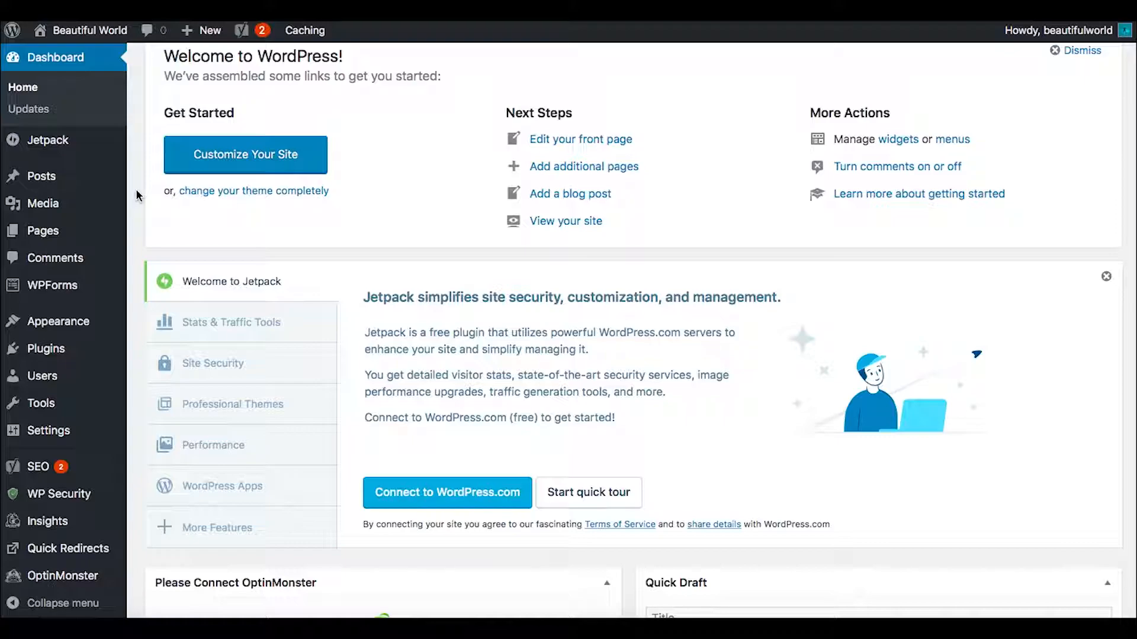
pyautogui.scroll(4, 137, 190)
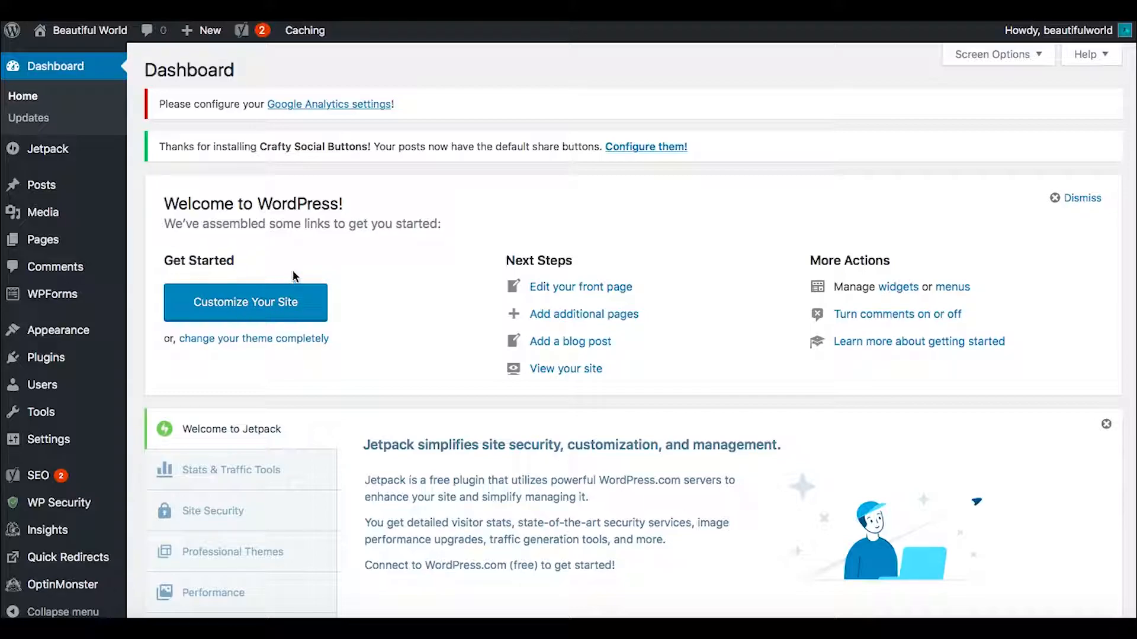
pyautogui.click(1079, 199)
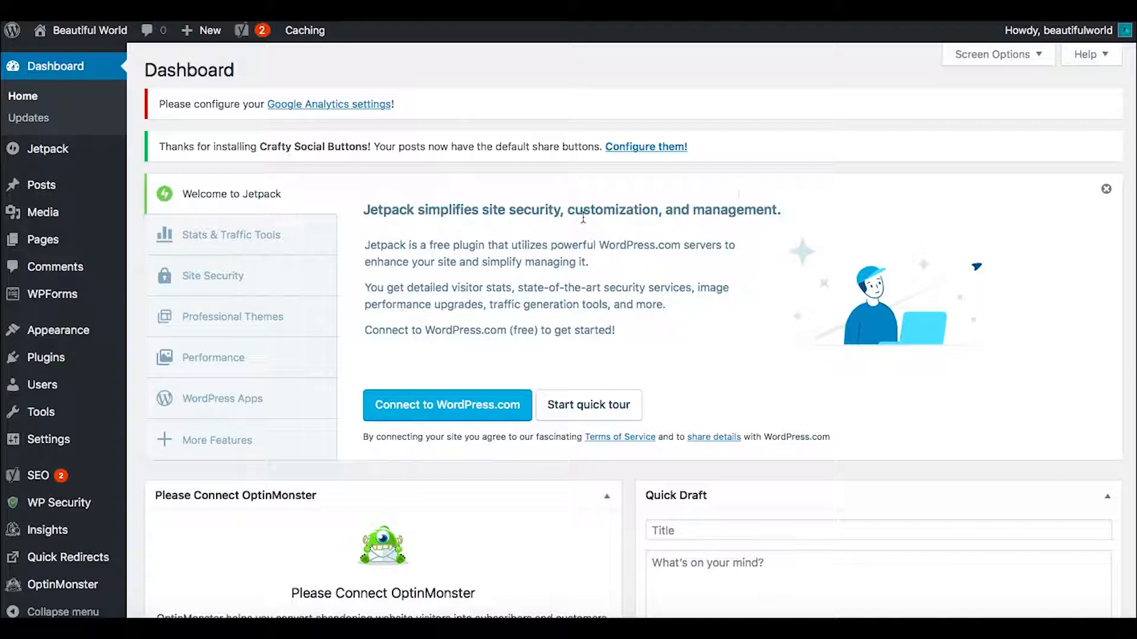
# Step: Start connecting the site's Jetpack plugin to WordPress.com
pyautogui.click(456, 410)
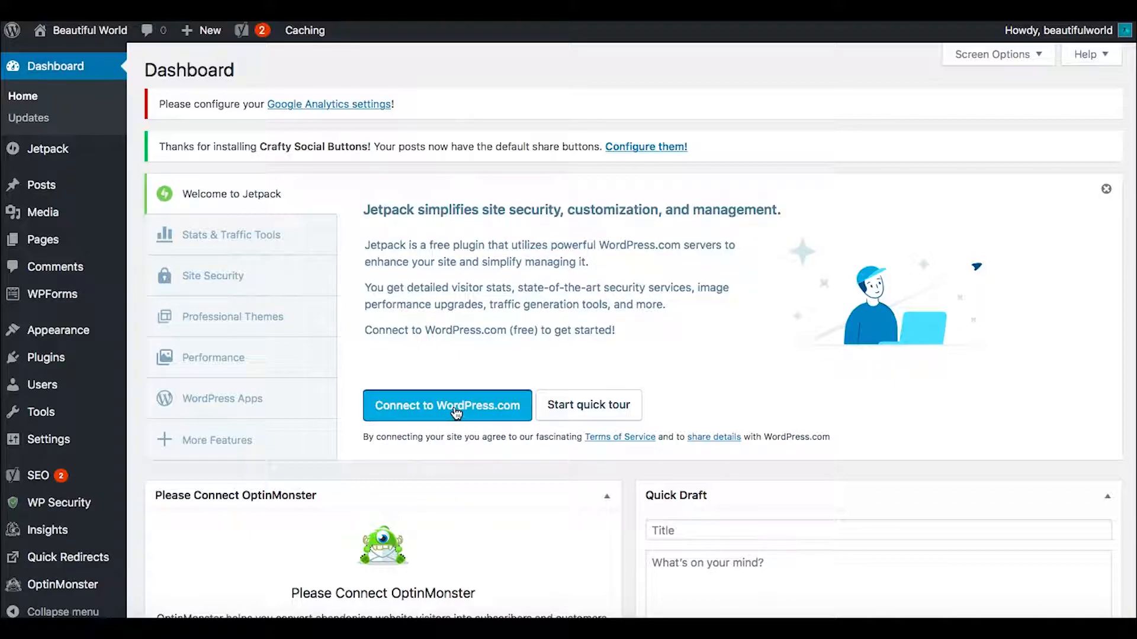
pyautogui.click(456, 413)
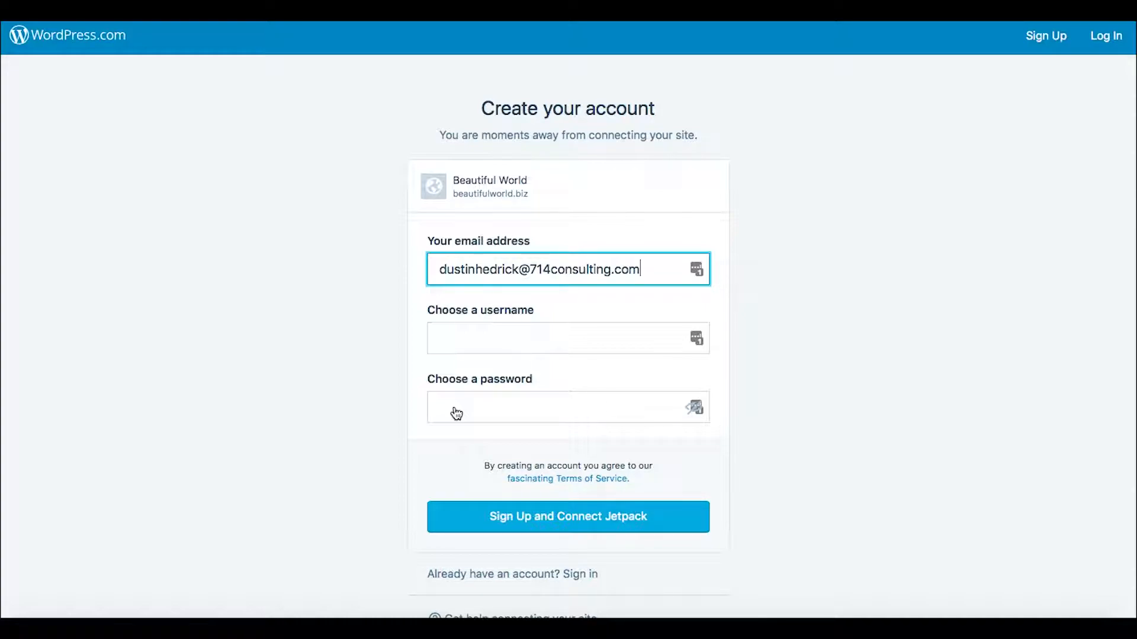
# Step: Replace the prefilled email address in the account sign-up form with a different email address
pyautogui.moveTo(655, 268); pyautogui.dragTo(417, 264)
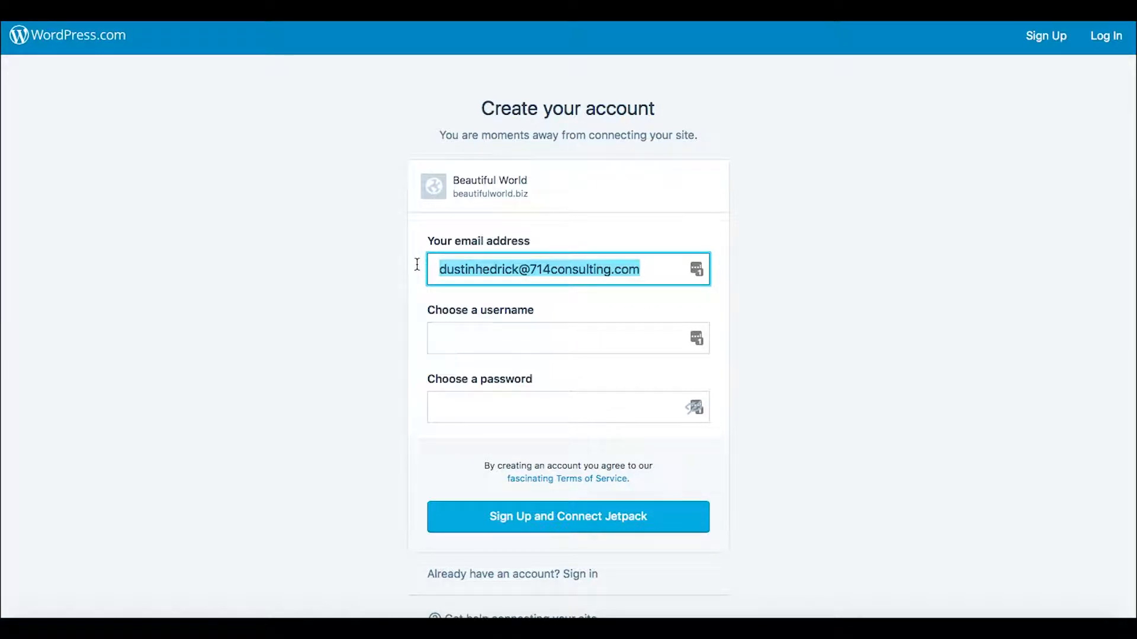
pyautogui.press('BackSpace')
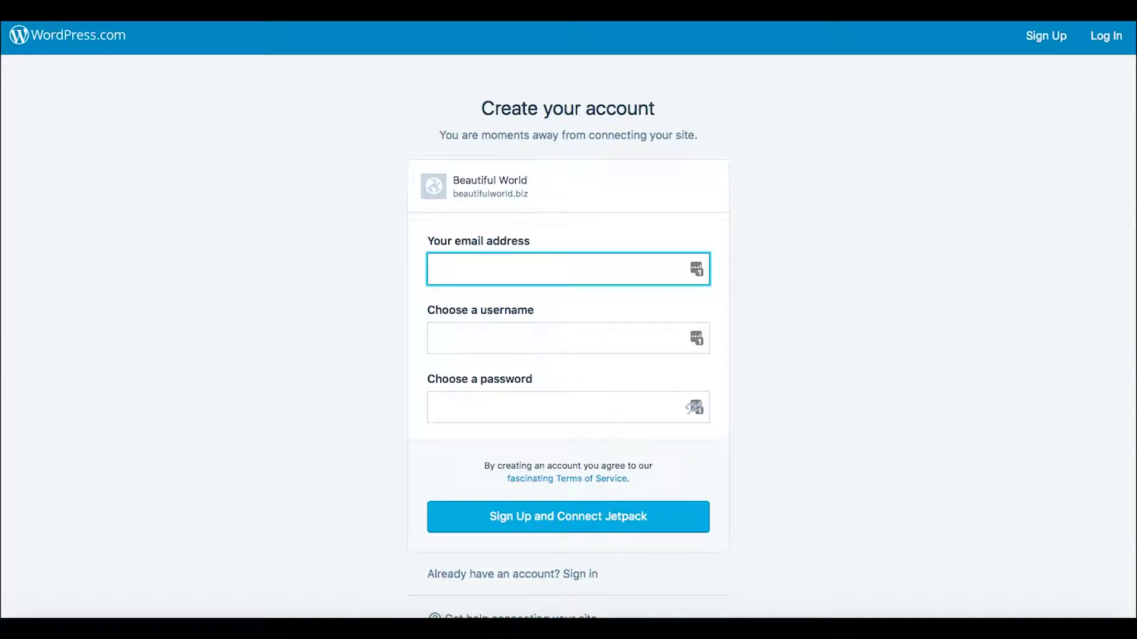
pyautogui.press('Return')
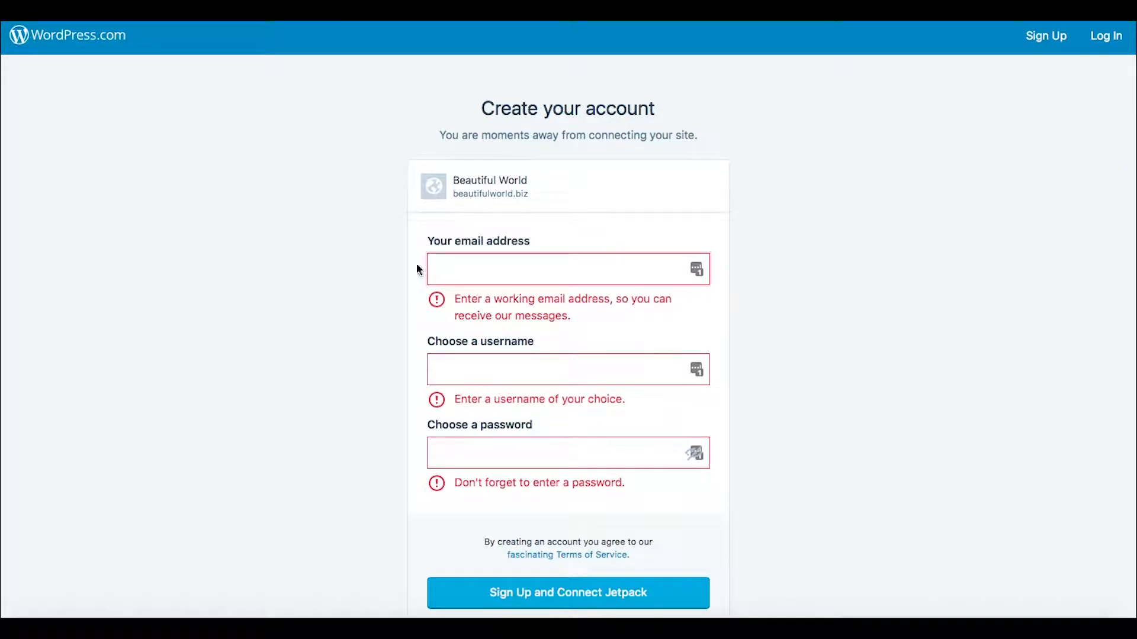
pyautogui.scroll(-2, 805, 328)
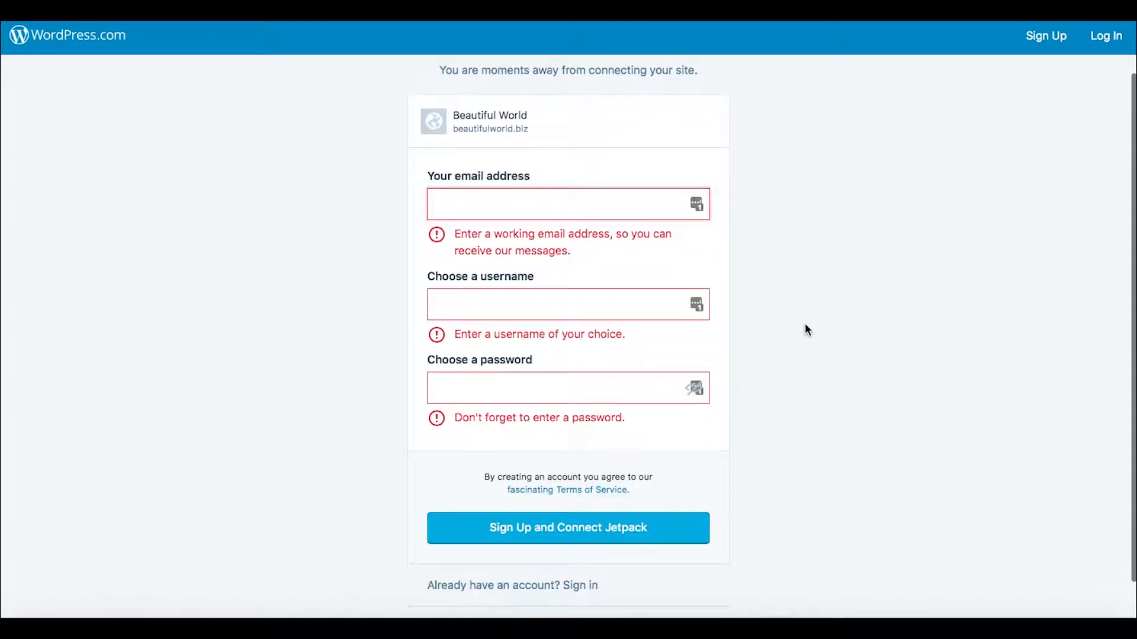
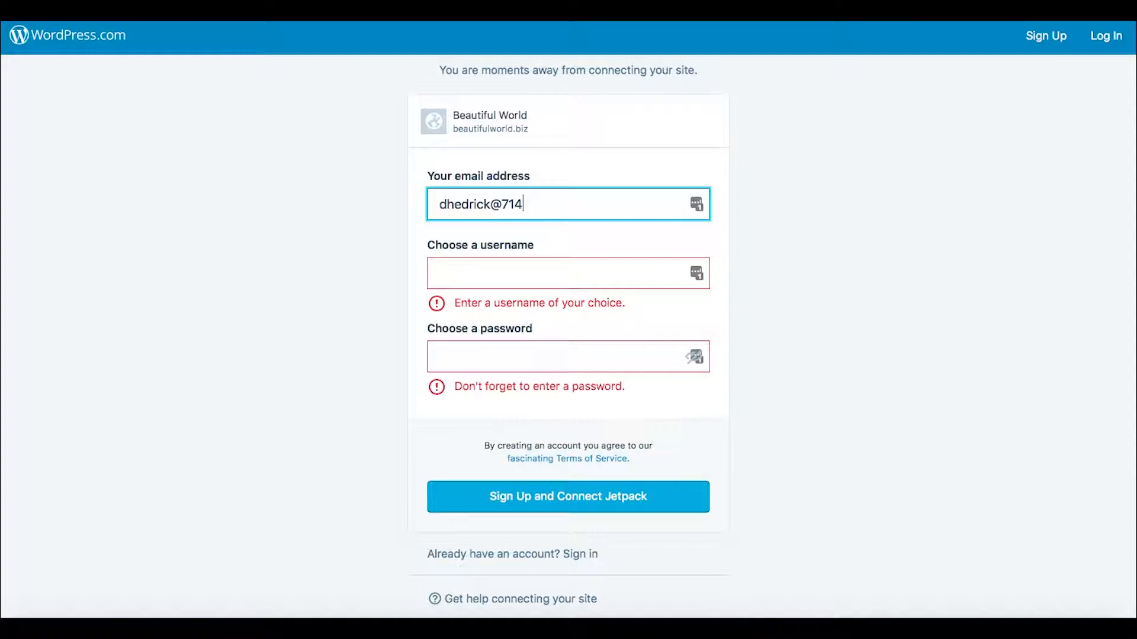
# Step: Change the part before the @ sign in the sign-up email address to another person's name
pyautogui.click(508, 275)
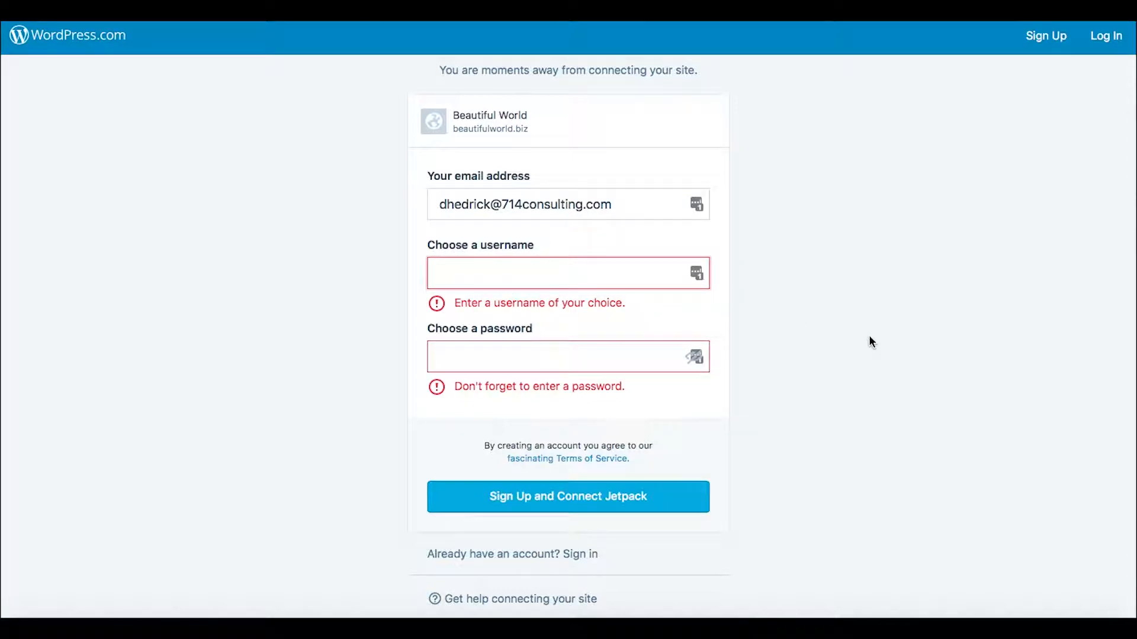
pyautogui.scroll(-1, 868, 335)
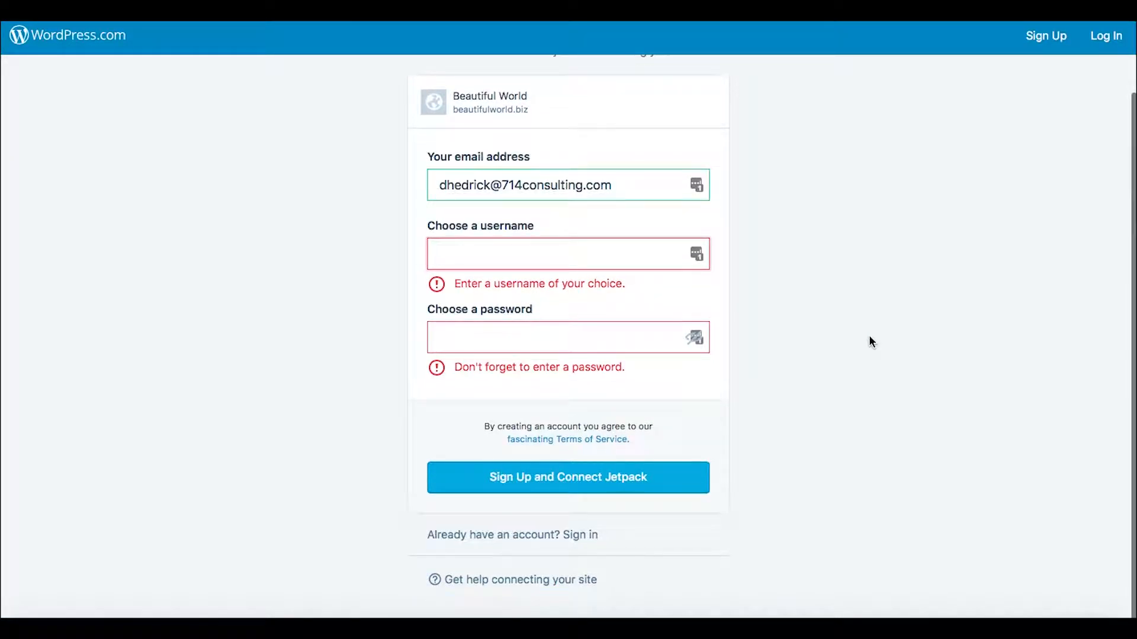
pyautogui.click(566, 195)
pyautogui.moveTo(490, 178); pyautogui.dragTo(419, 186)
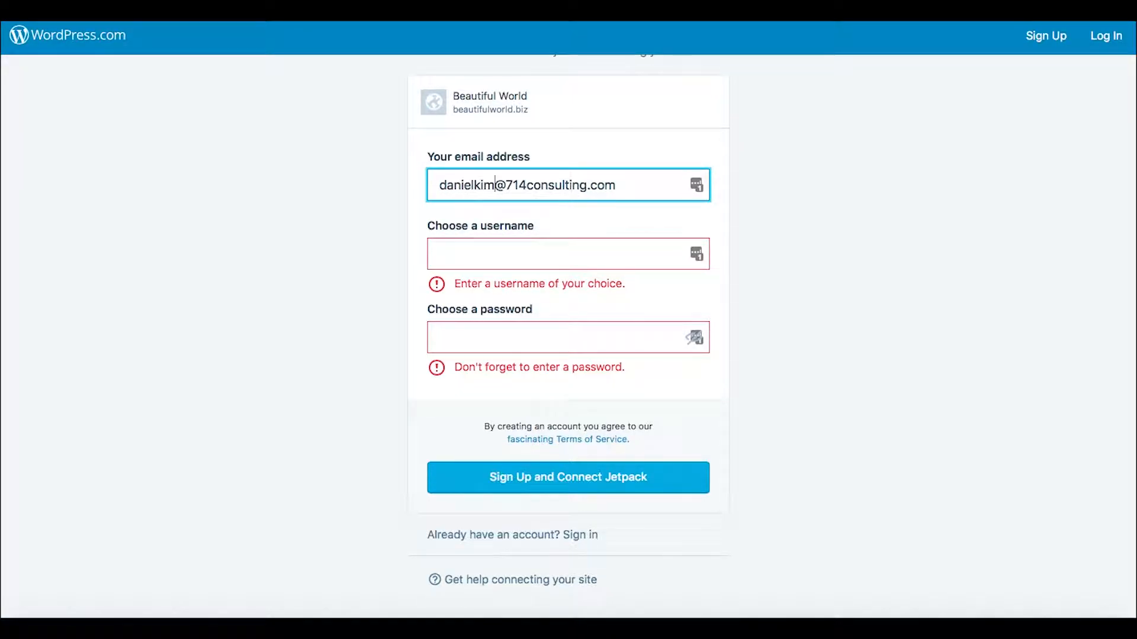
# Step: Try the person's name as the username for the new account
pyautogui.click(489, 254)
pyautogui.press('Tab')
# Step: Replace the chosen username with beautifulworld and check whether it is accepted
pyautogui.doubleClick(515, 264)
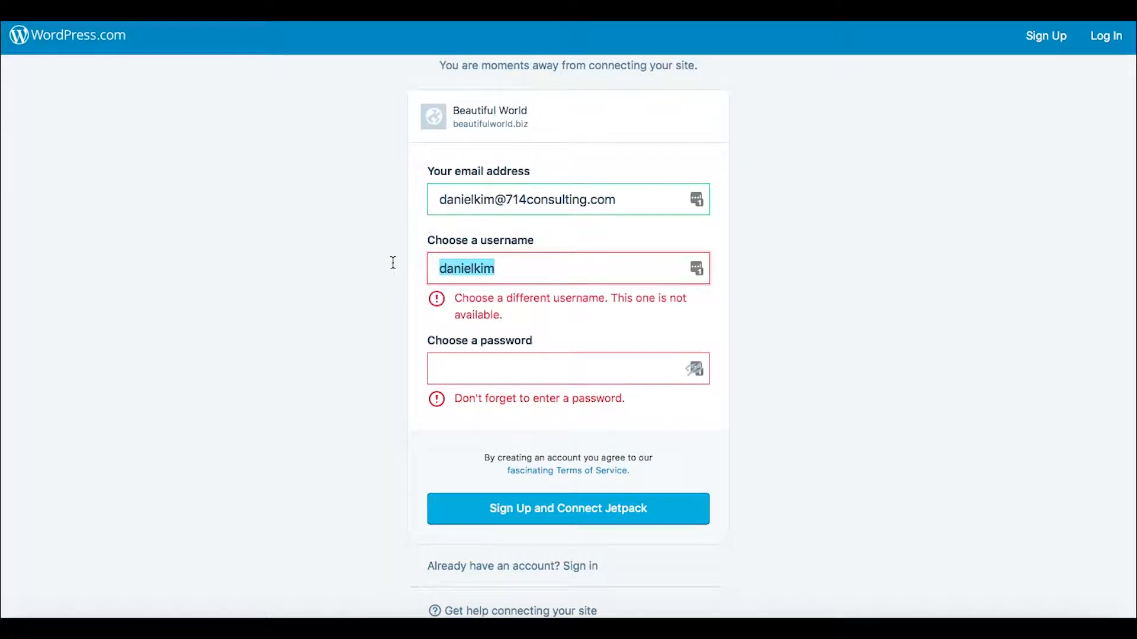
pyautogui.write('beau')
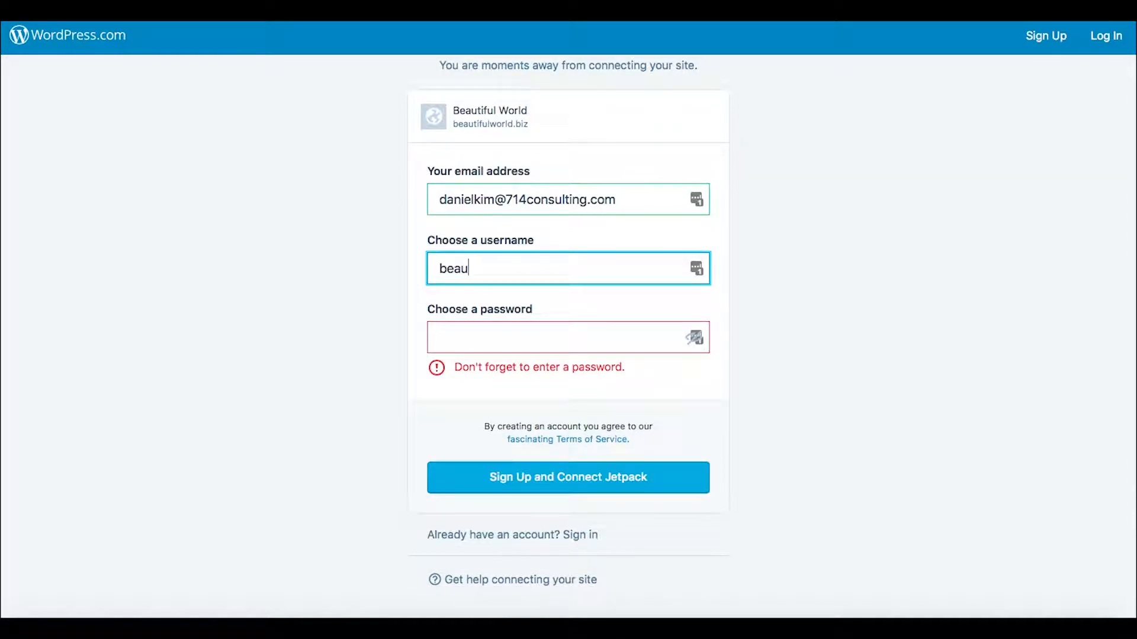
pyautogui.write('tifulworld')
pyautogui.click(451, 334)
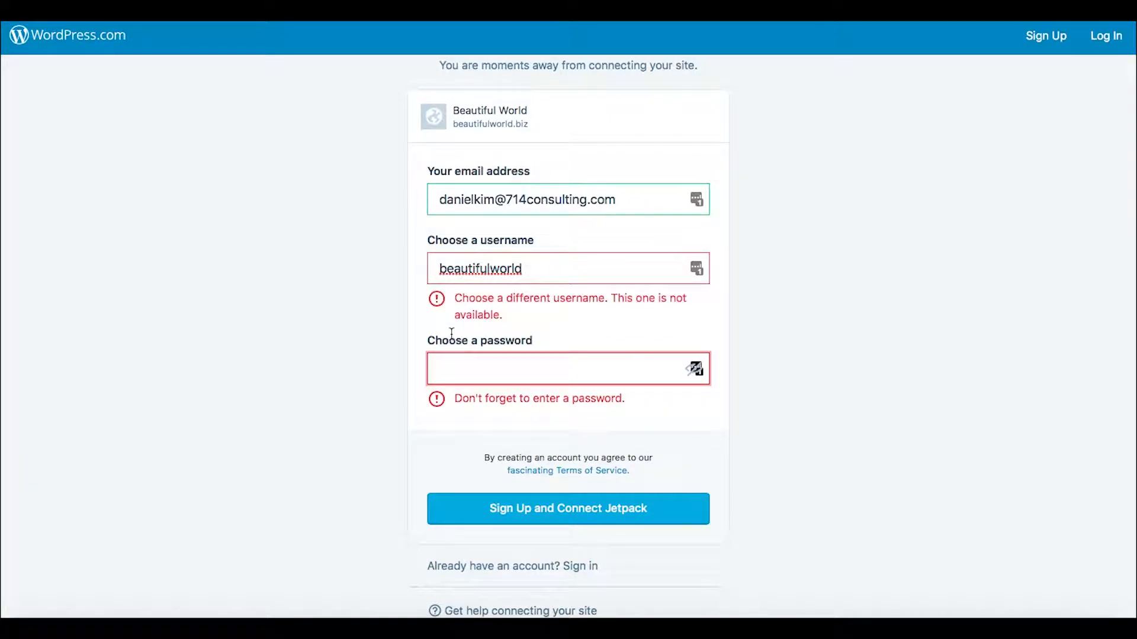
# Step: Try beautifulworld1 as the username for the new account
pyautogui.click(490, 269)
pyautogui.click(564, 330)
pyautogui.click(530, 266)
pyautogui.write('1')
pyautogui.click(512, 358)
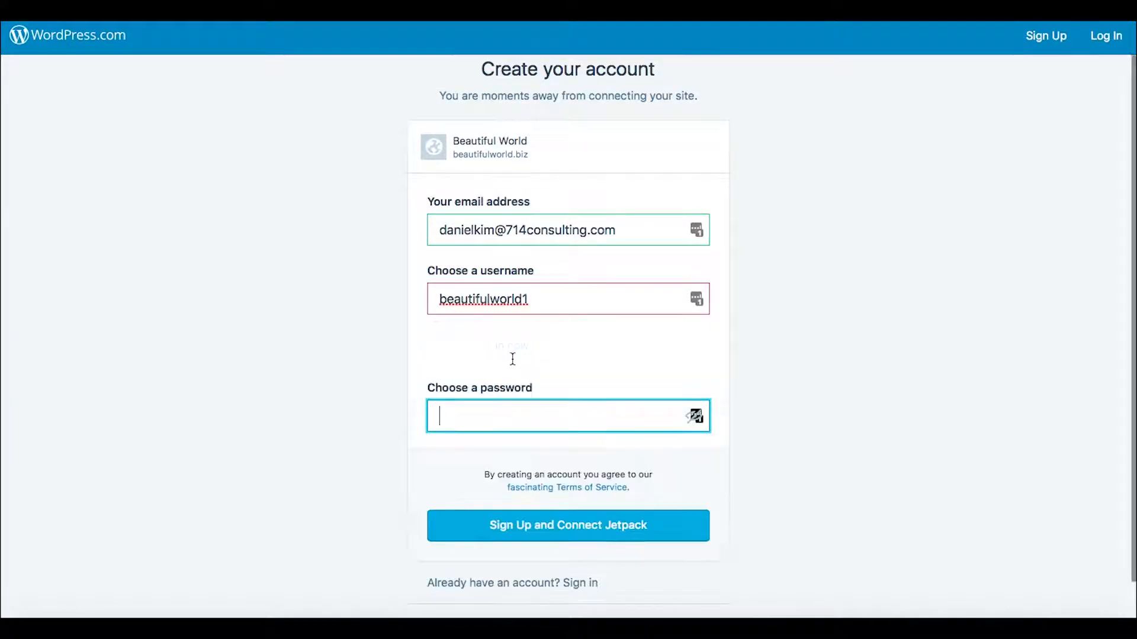
# Step: Swap the username's final digit to make it beautifulworld9 and check its availability
pyautogui.click(546, 297)
pyautogui.press('BackSpace')
pyautogui.write('9')
pyautogui.click(538, 368)
# Step: Extend the username with further nines, checking each variant, up to beautifulworld9999
pyautogui.click(544, 298)
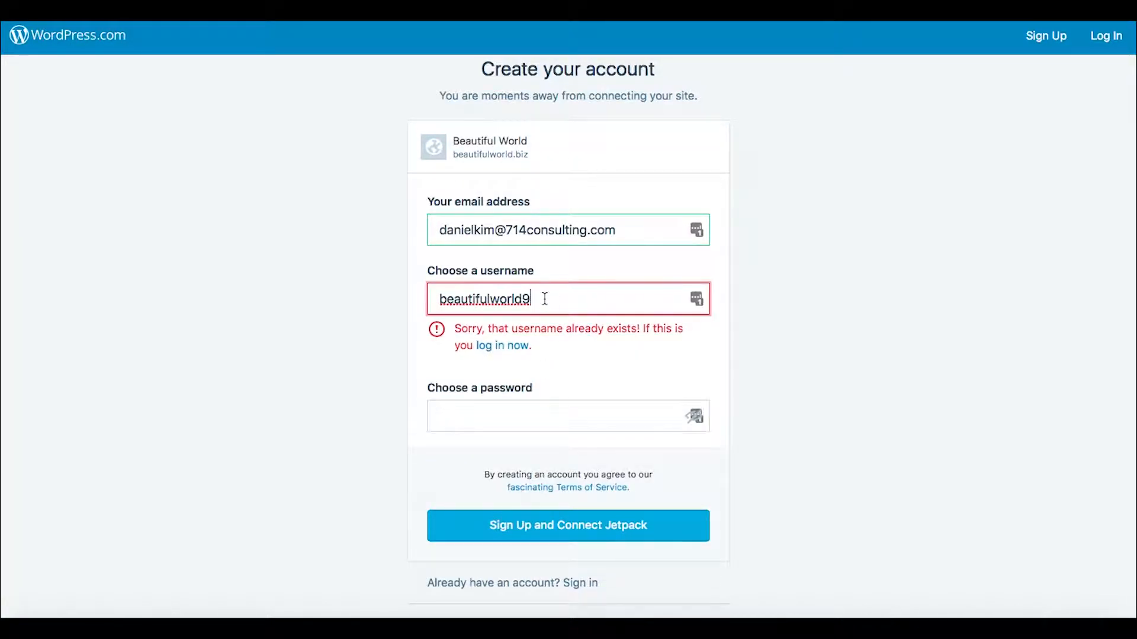
pyautogui.write('9')
pyautogui.click(545, 368)
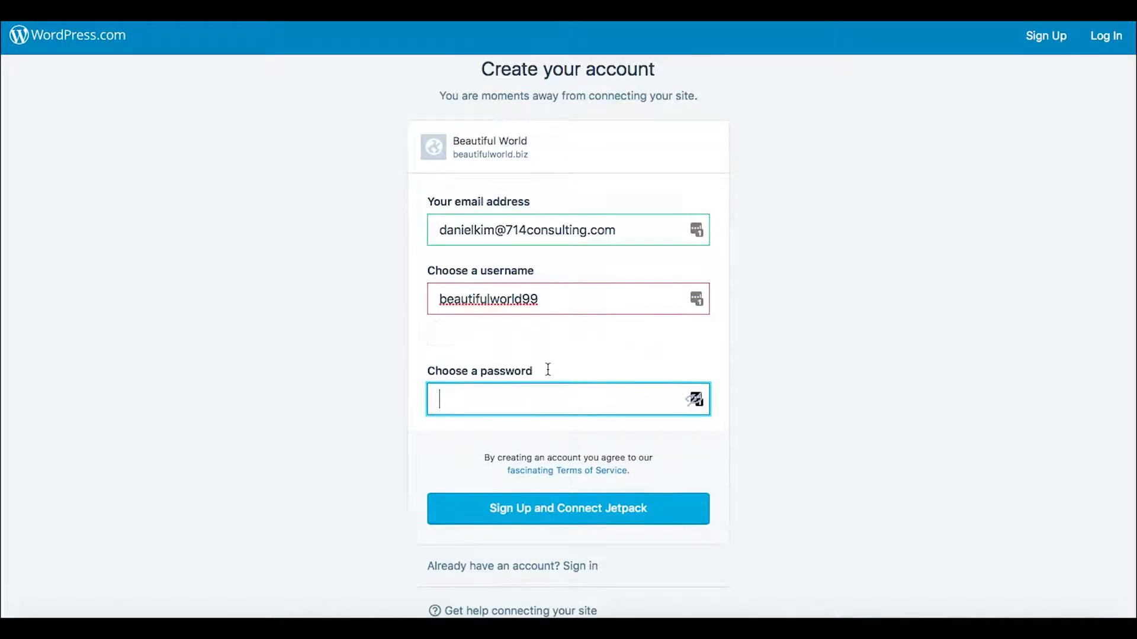
pyautogui.click(545, 297)
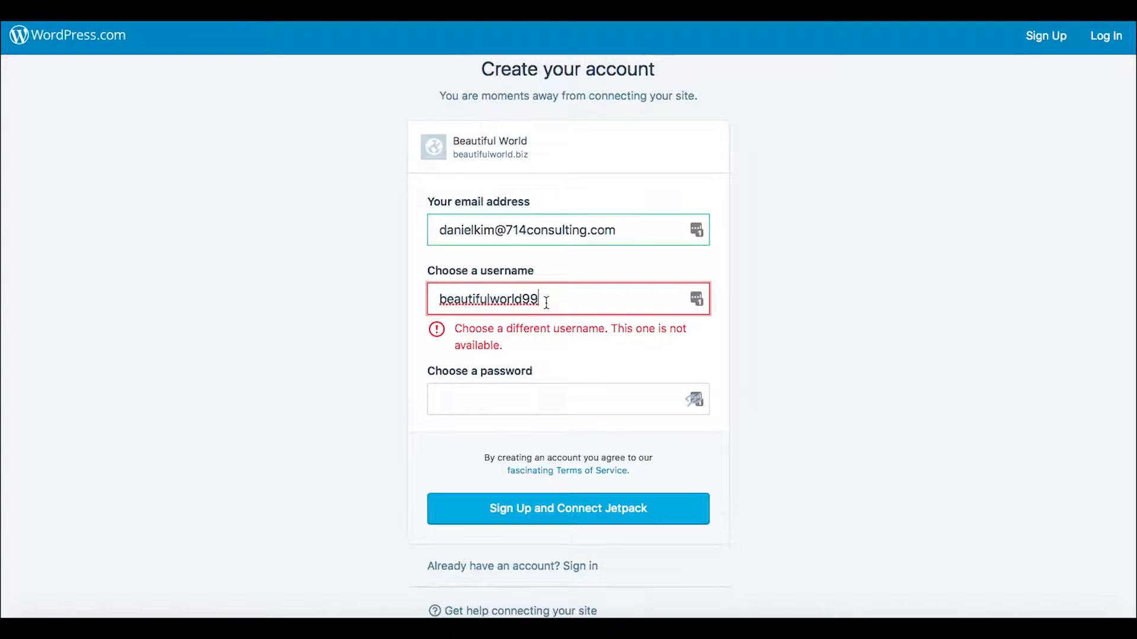
pyautogui.write('9')
pyautogui.click(554, 378)
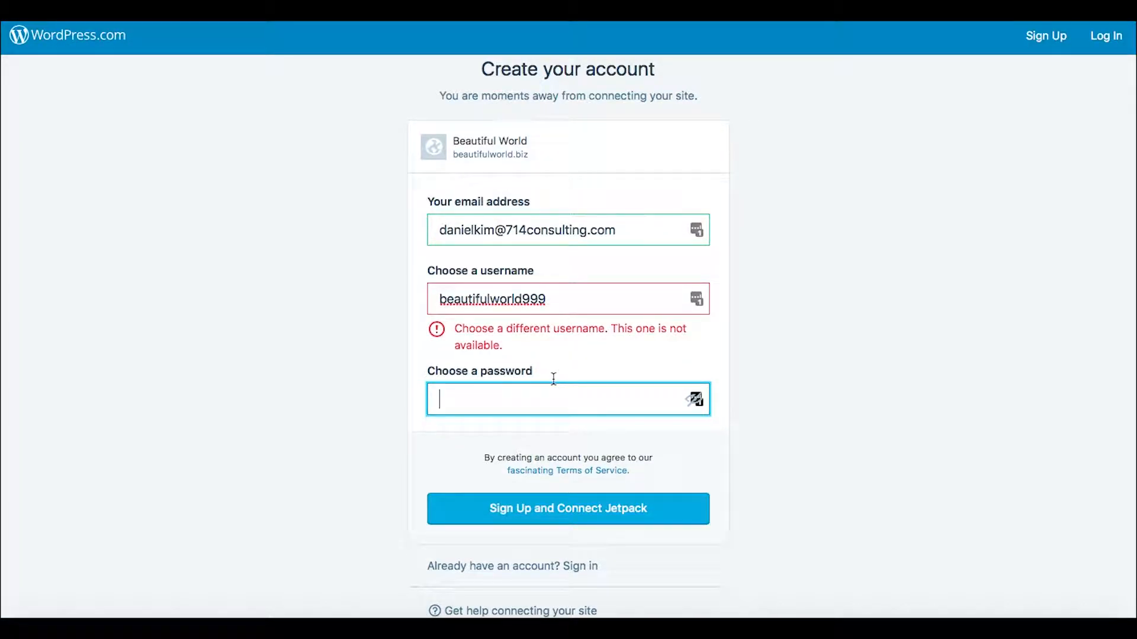
pyautogui.click(554, 296)
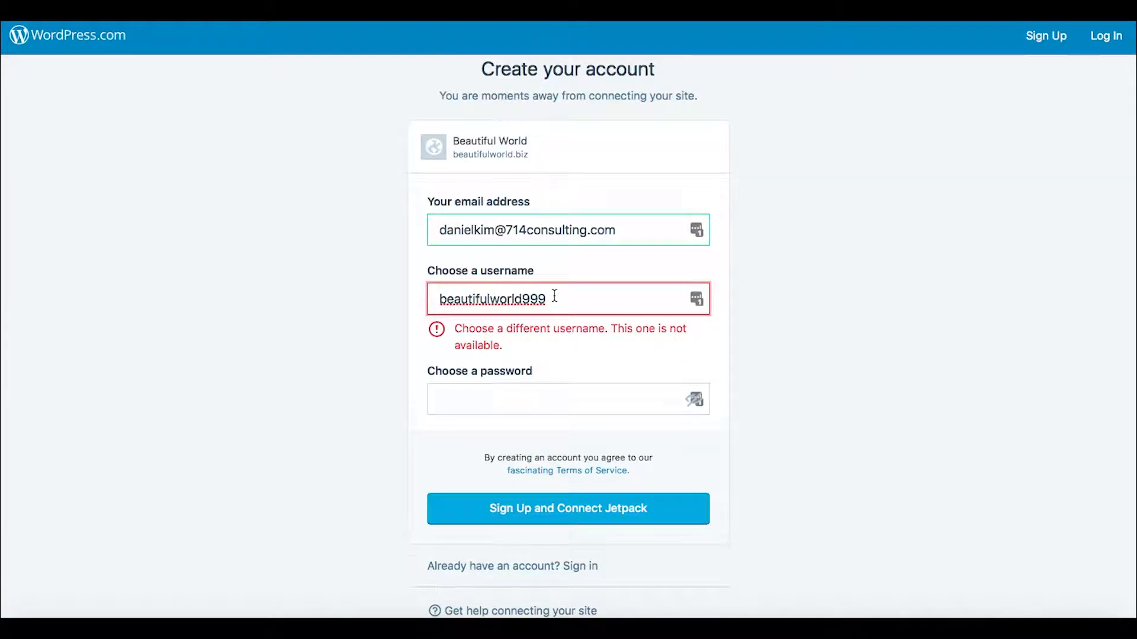
pyautogui.write('9')
pyautogui.click(546, 362)
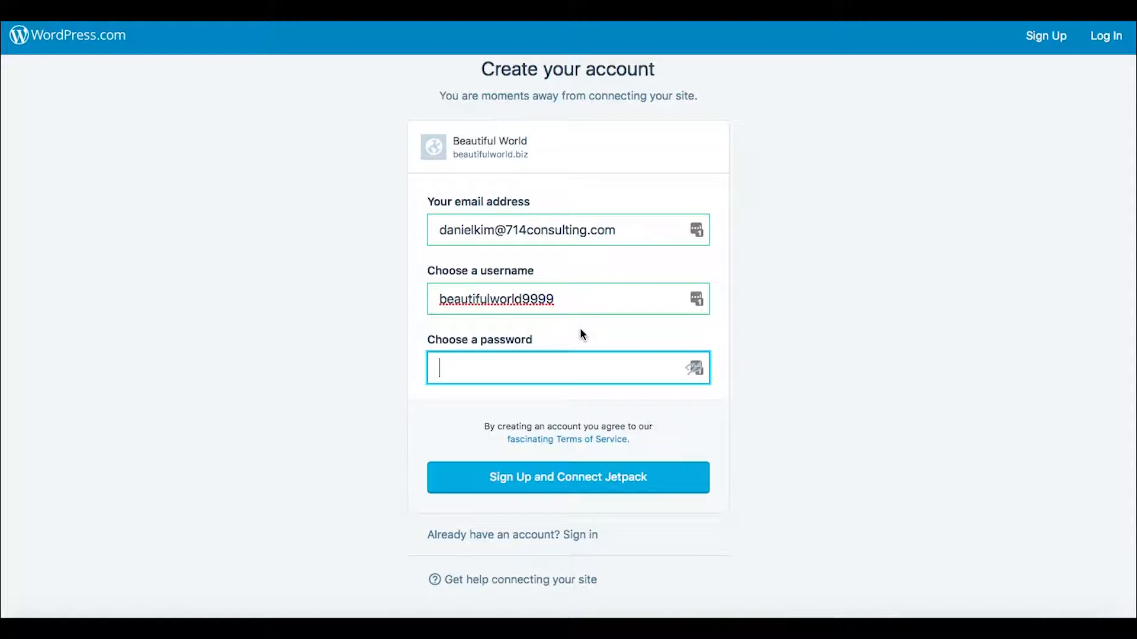
# Step: Enter the account password and submit the sign-up form to connect Jetpack
pyautogui.write('•••')
pyautogui.press('BackSpace')
pyautogui.press('BackSpace')
pyautogui.press('BackSpace')
pyautogui.press('BackSpace')
pyautogui.write('•')
pyautogui.press('BackSpace')
pyautogui.press('BackSpace')
pyautogui.write('•••••••••••')
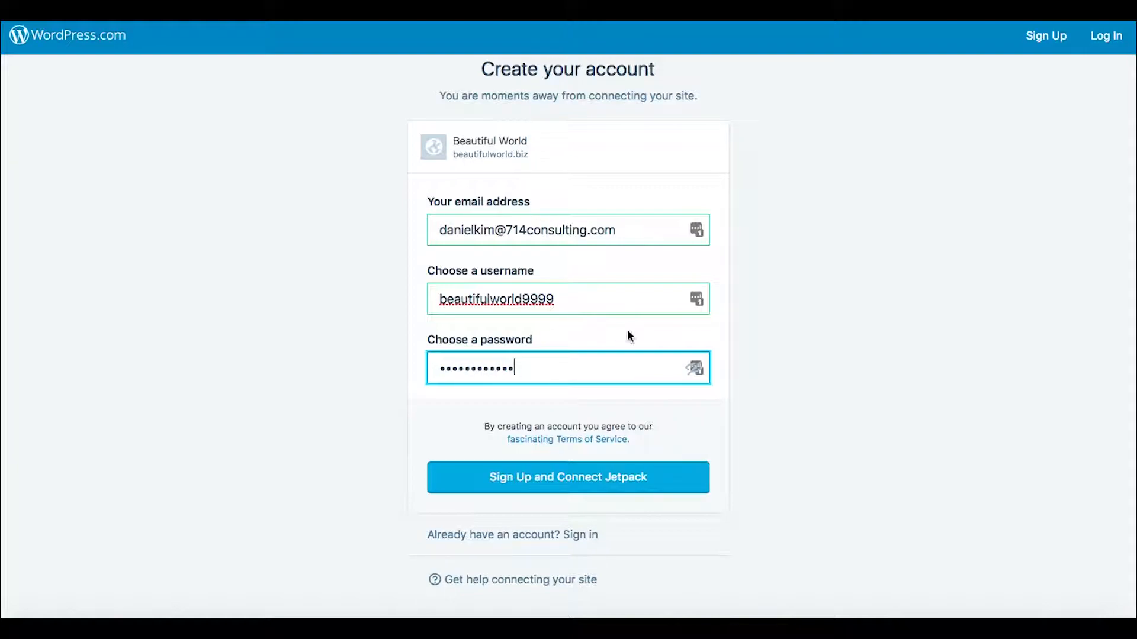
pyautogui.click(578, 471)
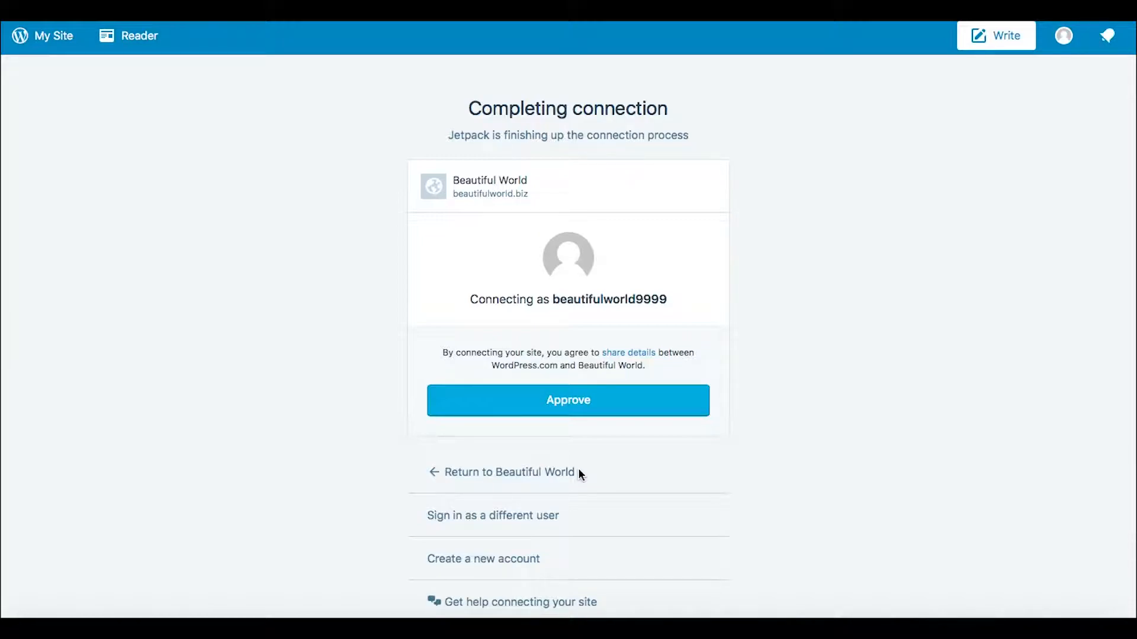
# Step: Approve the Jetpack connection between WordPress.com and the Beautiful World site
pyautogui.scroll(-1, 886, 349)
pyautogui.scroll(1, 886, 348)
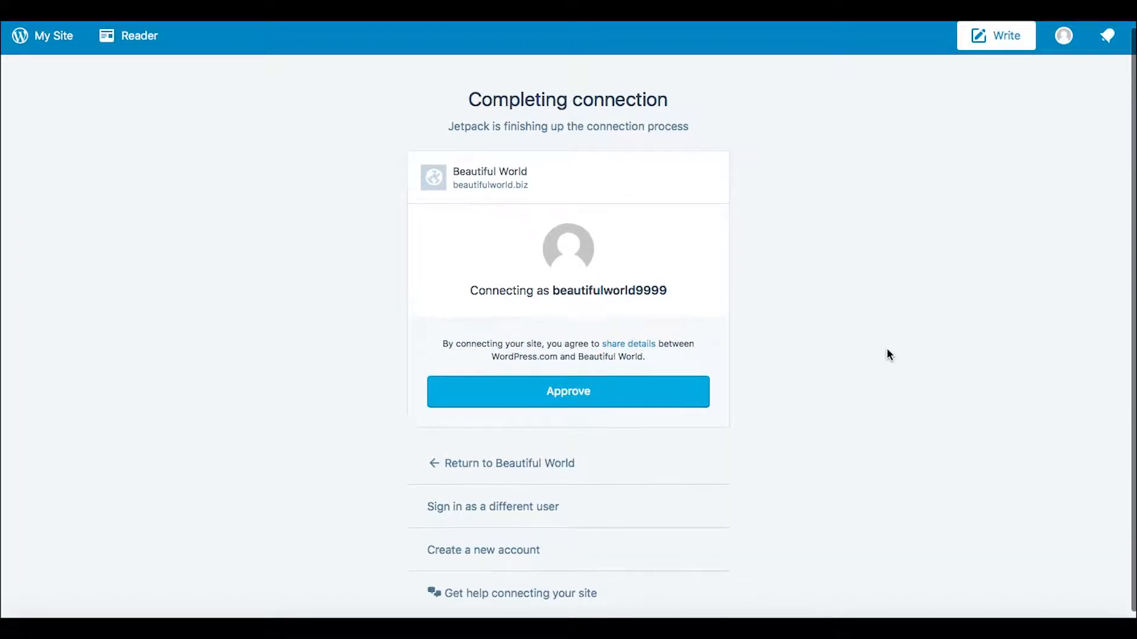
pyautogui.click(569, 398)
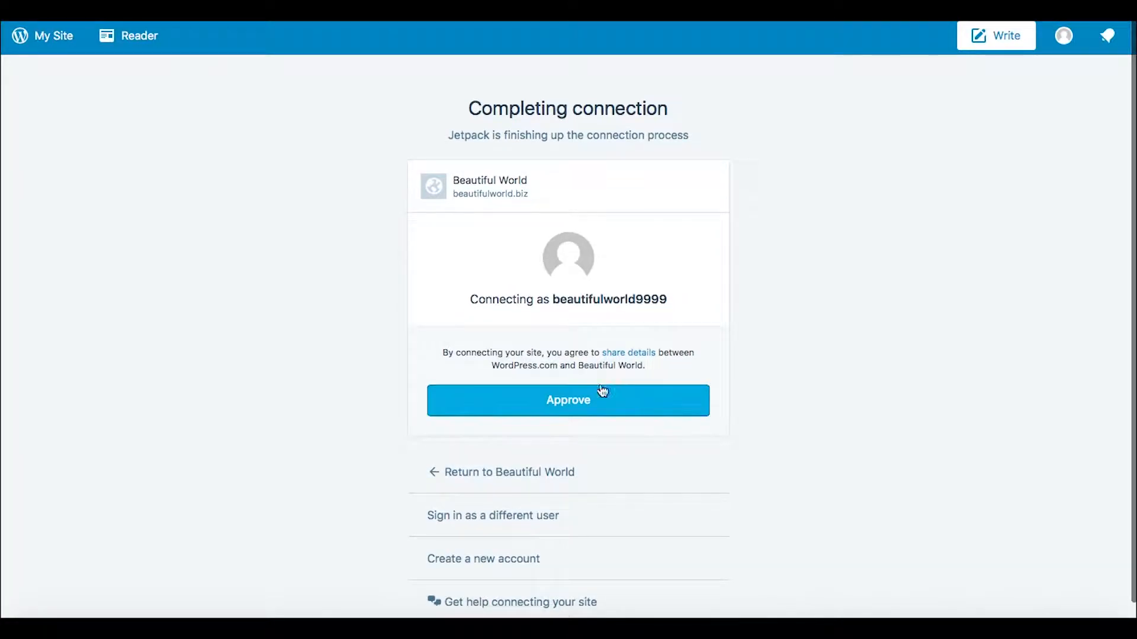
pyautogui.click(574, 397)
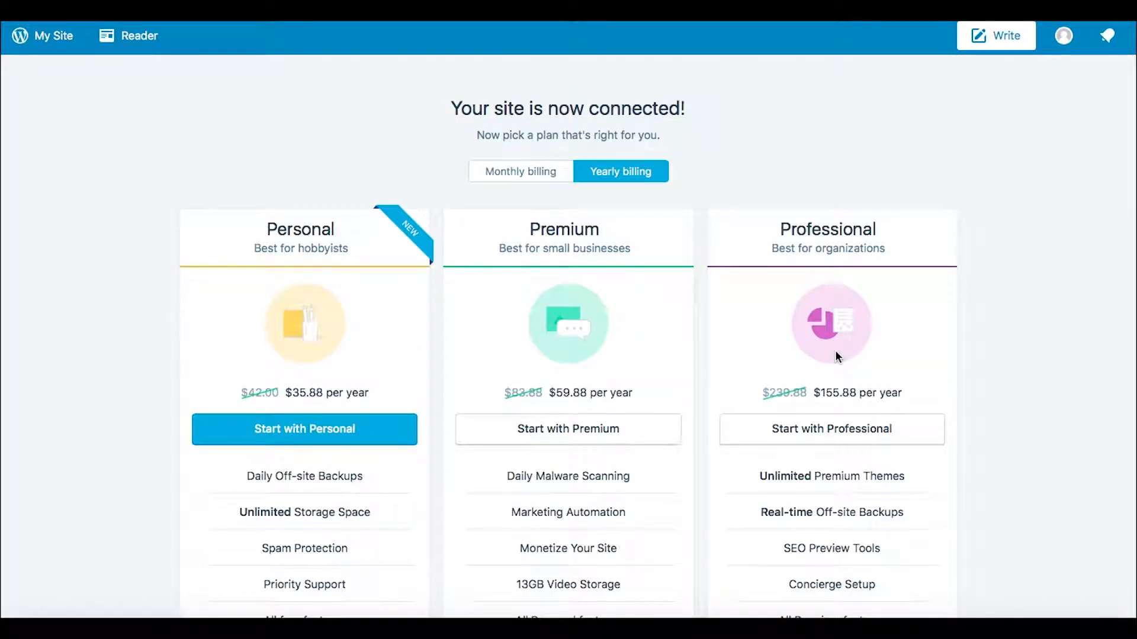
# Step: Compare the Jetpack plans and start with the free one
pyautogui.scroll(-5, 1042, 414)
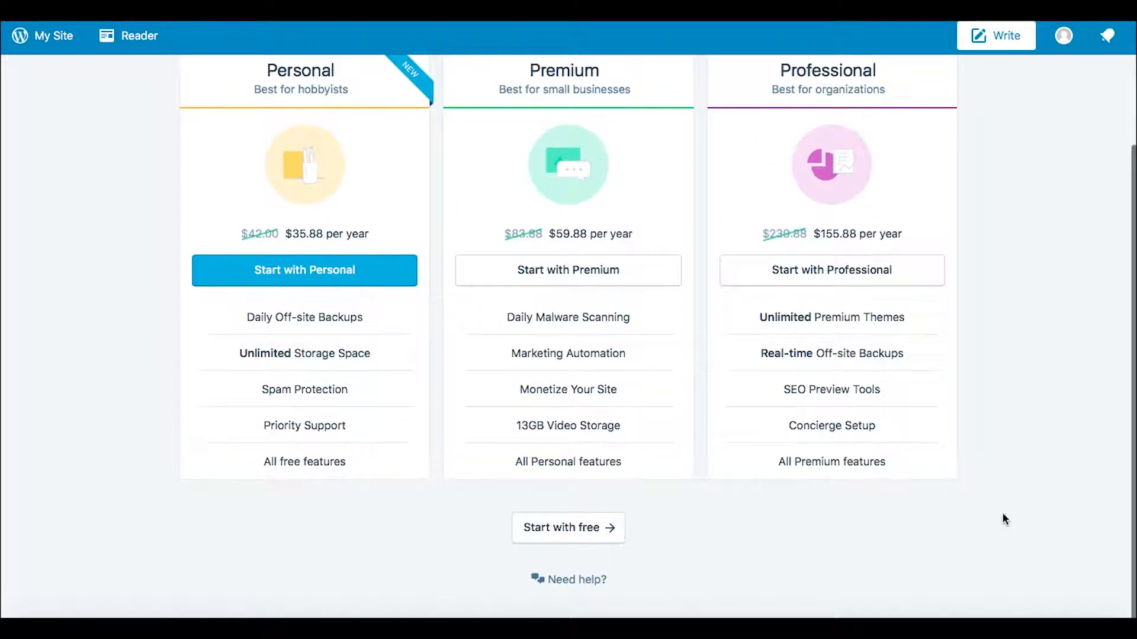
pyautogui.scroll(1, 416, 396)
pyautogui.scroll(1, 415, 395)
pyautogui.scroll(-1, 416, 395)
pyautogui.click(552, 526)
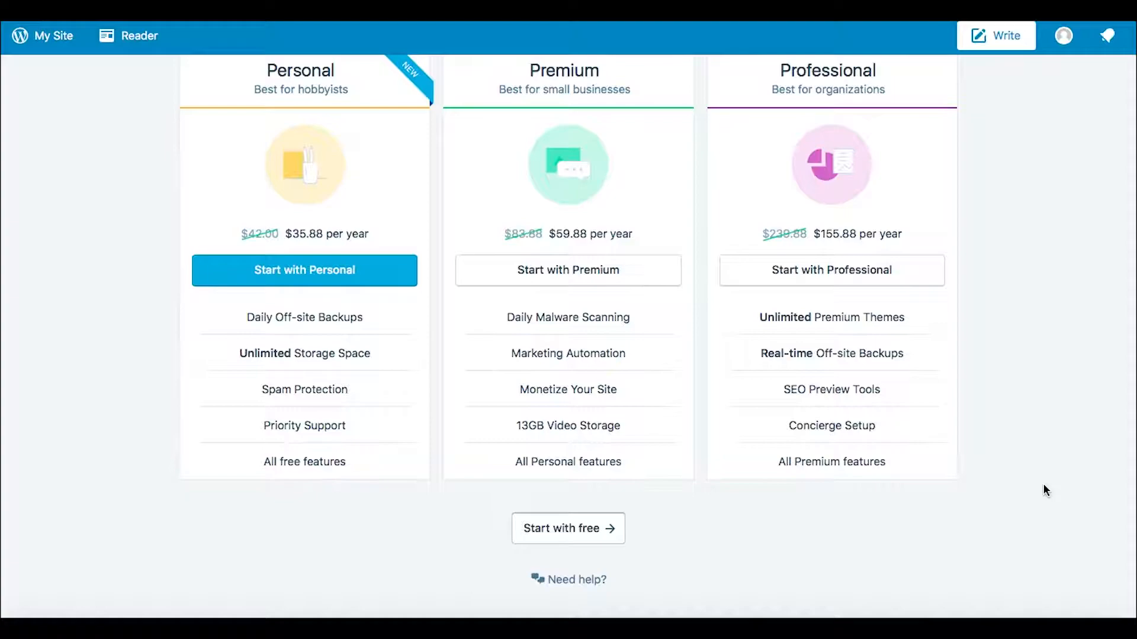
pyautogui.click(586, 532)
pyautogui.scroll(3, 1067, 369)
pyautogui.scroll(-1, 1068, 369)
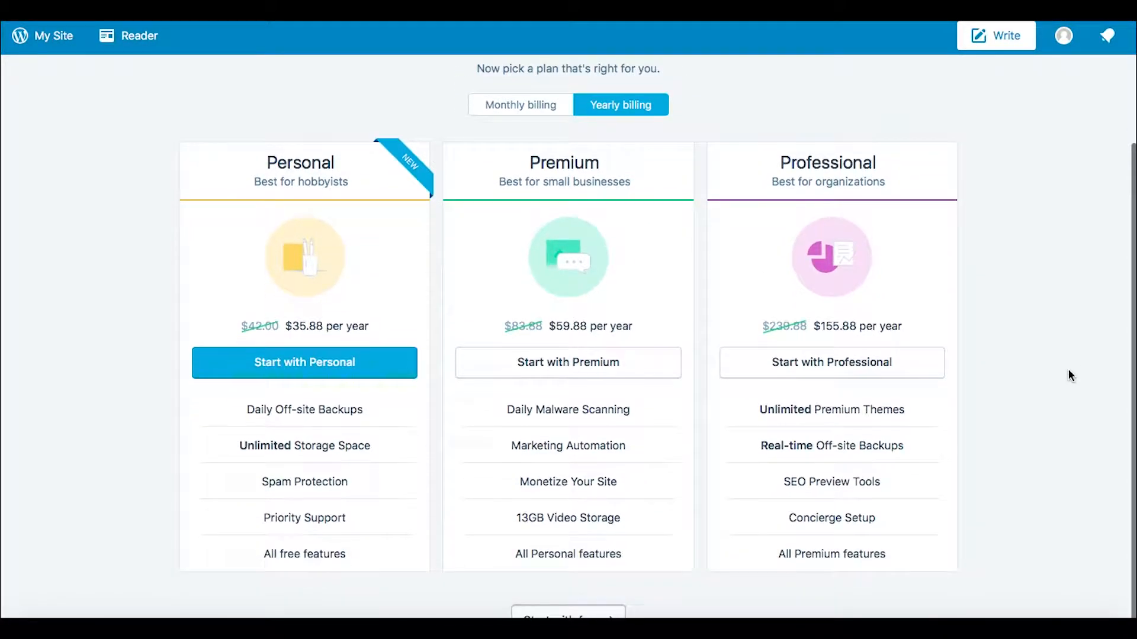
pyautogui.scroll(-2, 1066, 379)
pyautogui.click(565, 531)
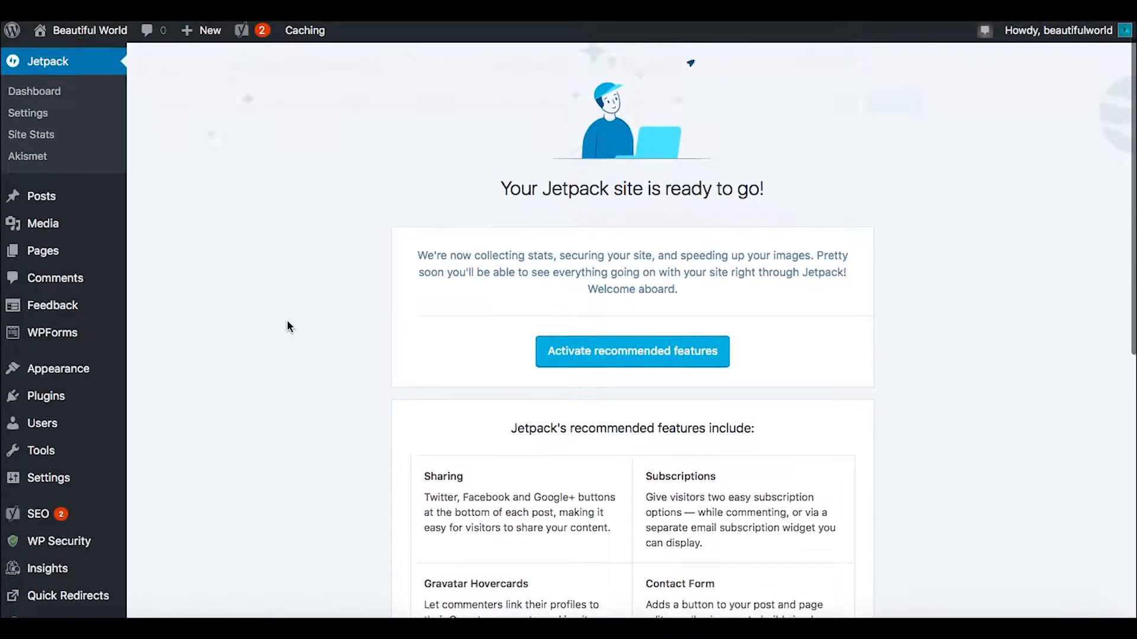
# Step: Look through the list of Jetpack's recommended features
pyautogui.scroll(-8, 287, 321)
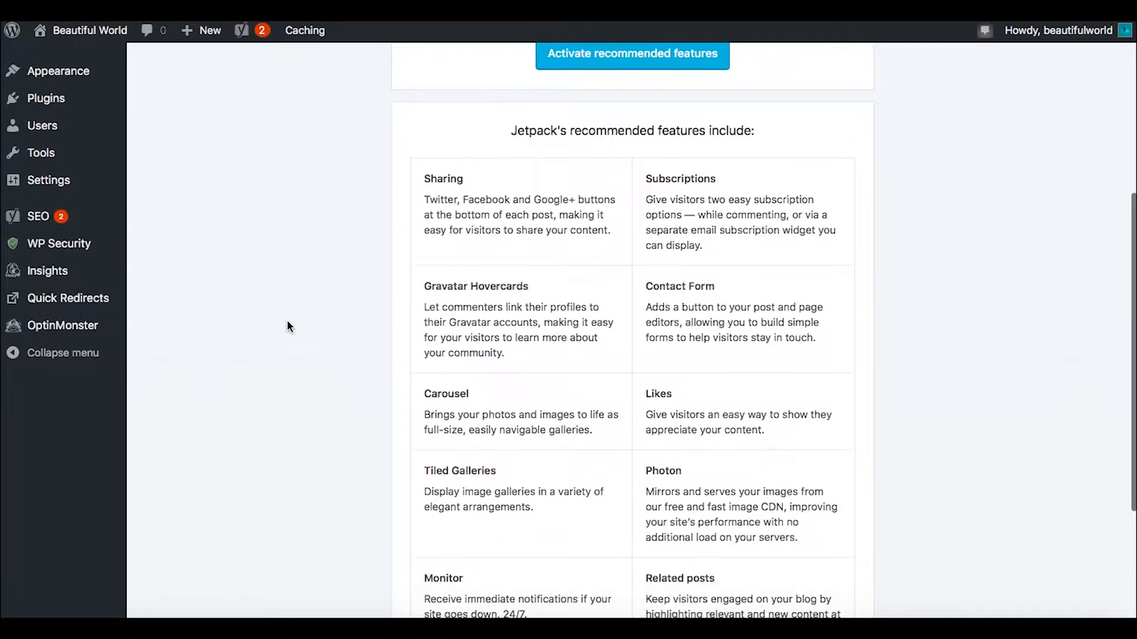
pyautogui.scroll(-1, 286, 327)
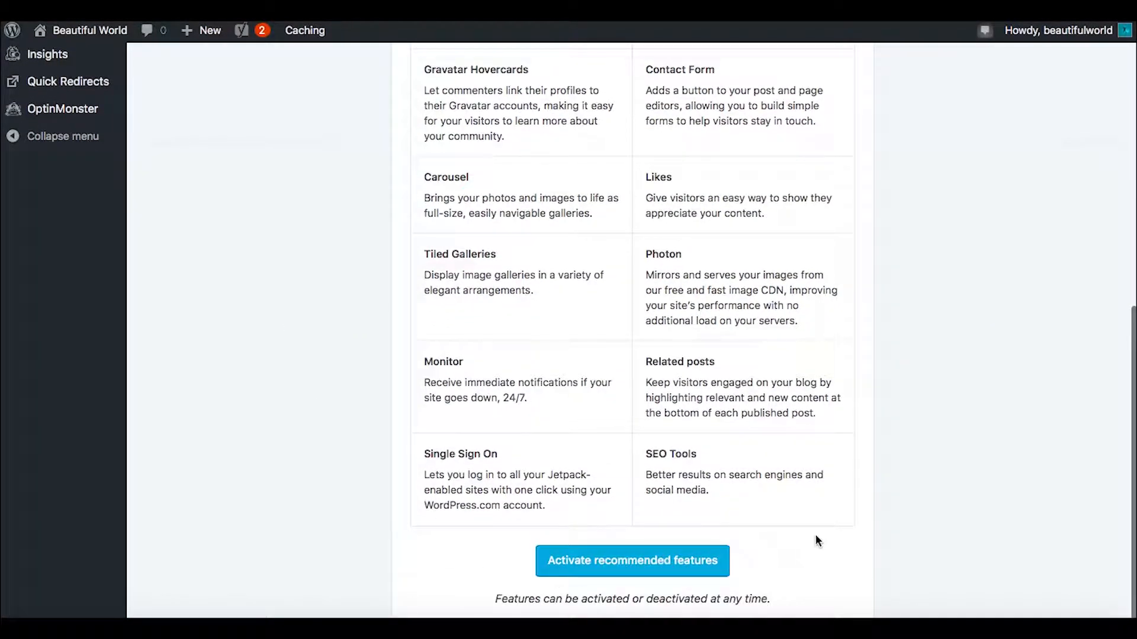
pyautogui.scroll(9, 870, 491)
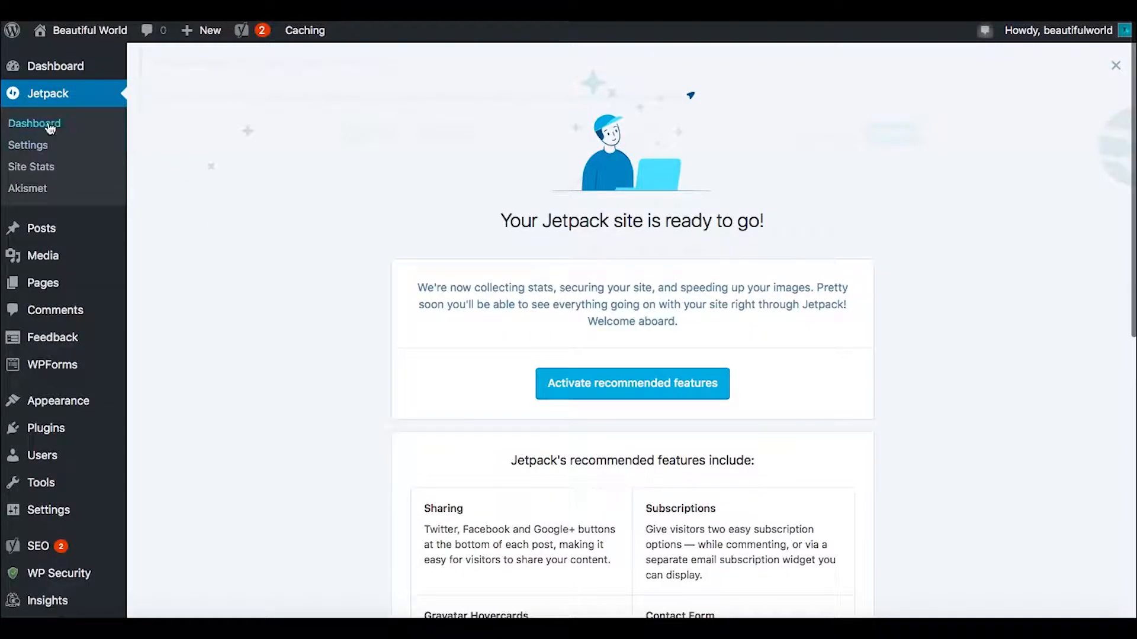
# Step: Dismiss the Jetpack welcome screen and acknowledge the activated Site Stats notice on its dashboard
pyautogui.click(56, 126)
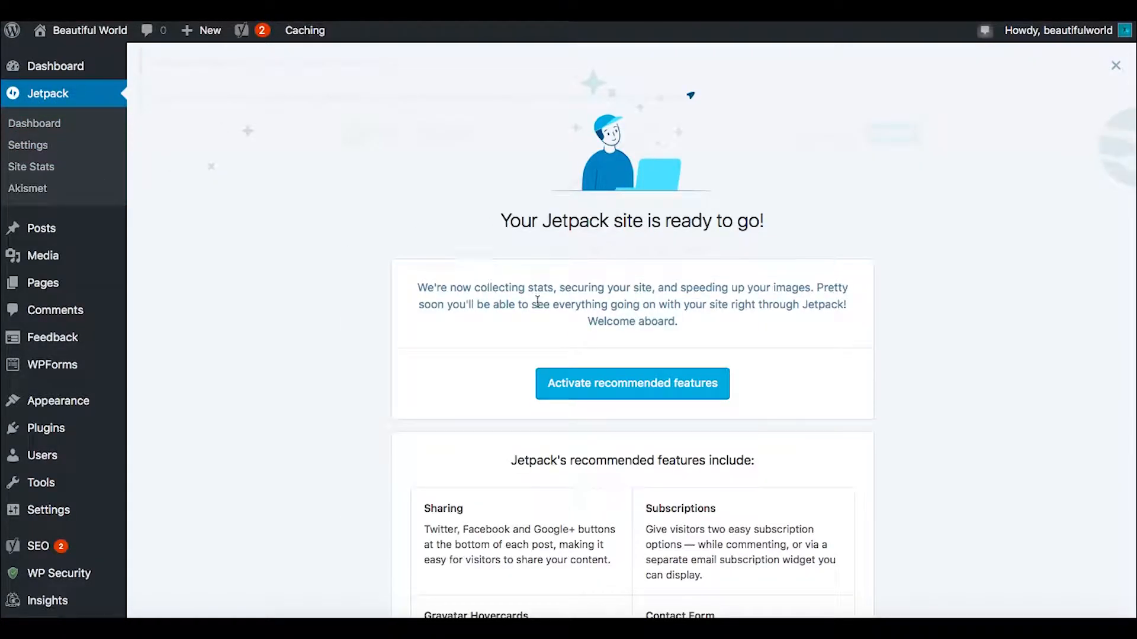
pyautogui.click(1116, 65)
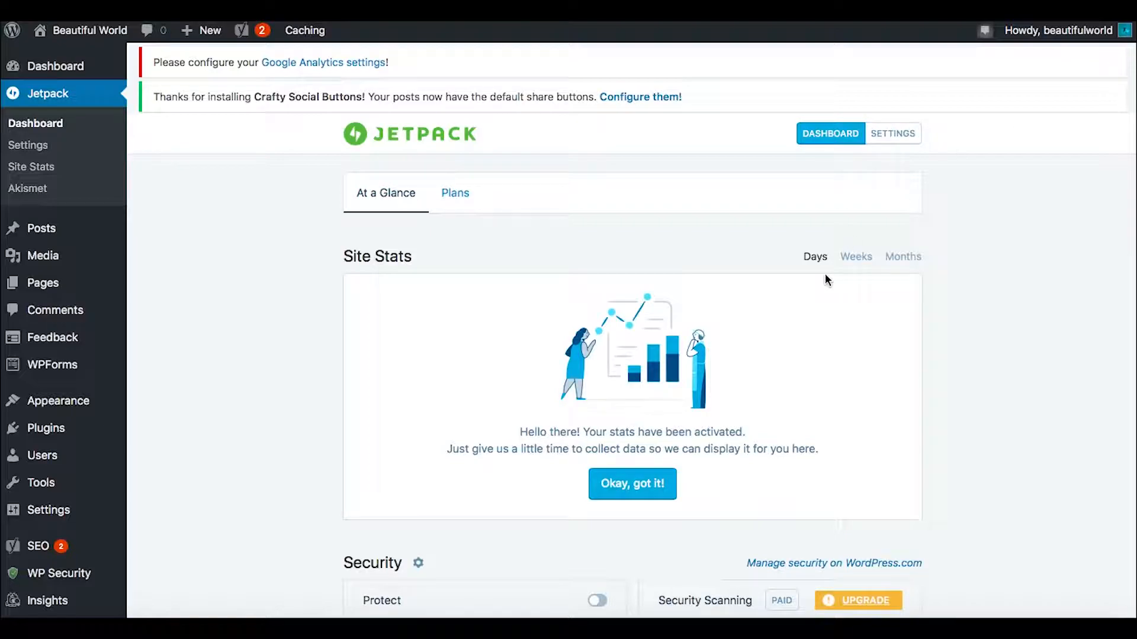
pyautogui.scroll(-4, 319, 328)
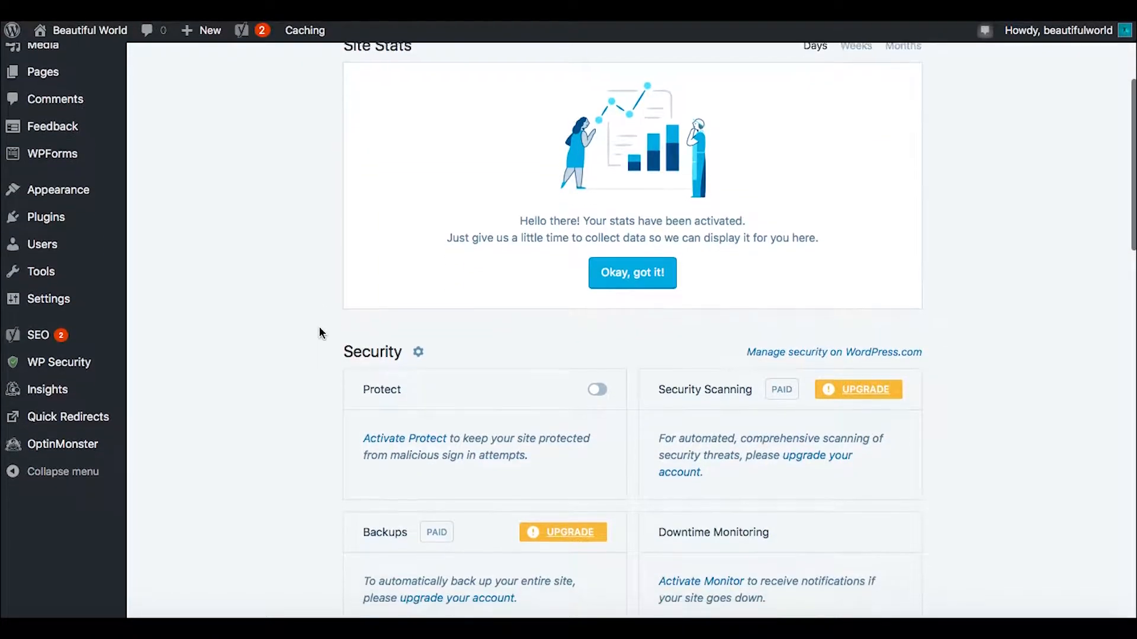
pyautogui.click(628, 269)
# Step: Examine the Security features on the Jetpack dashboard, including Protect, Backups, Spam Protection and Downtime Monitoring
pyautogui.scroll(-7, 992, 389)
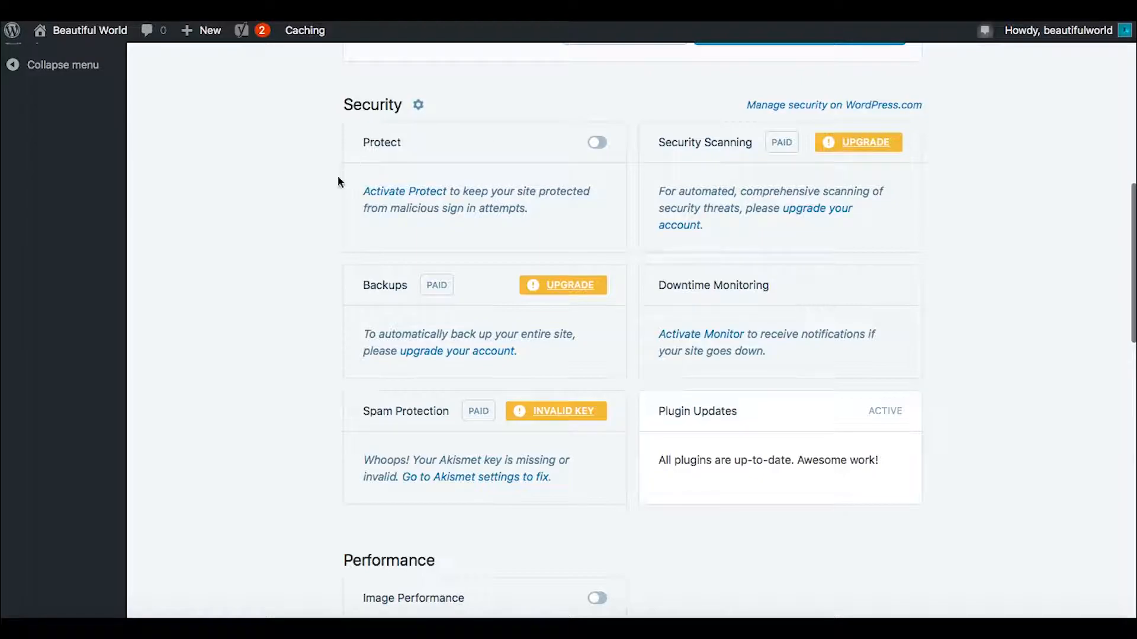
pyautogui.scroll(-1, 316, 279)
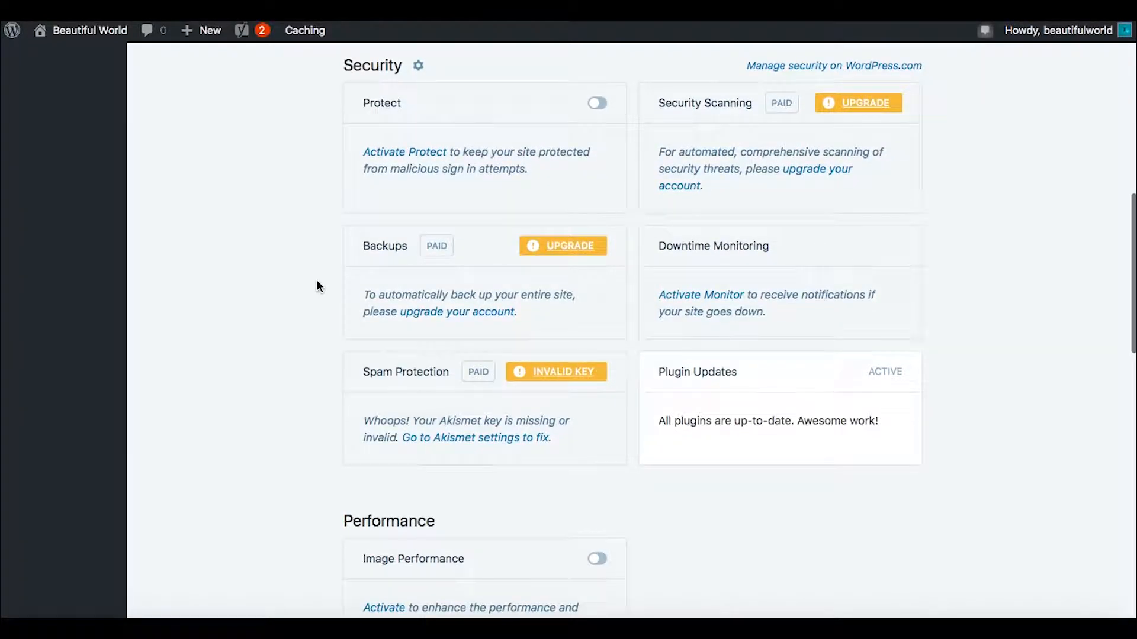
pyautogui.scroll(-1, 317, 280)
pyautogui.scroll(1, 317, 280)
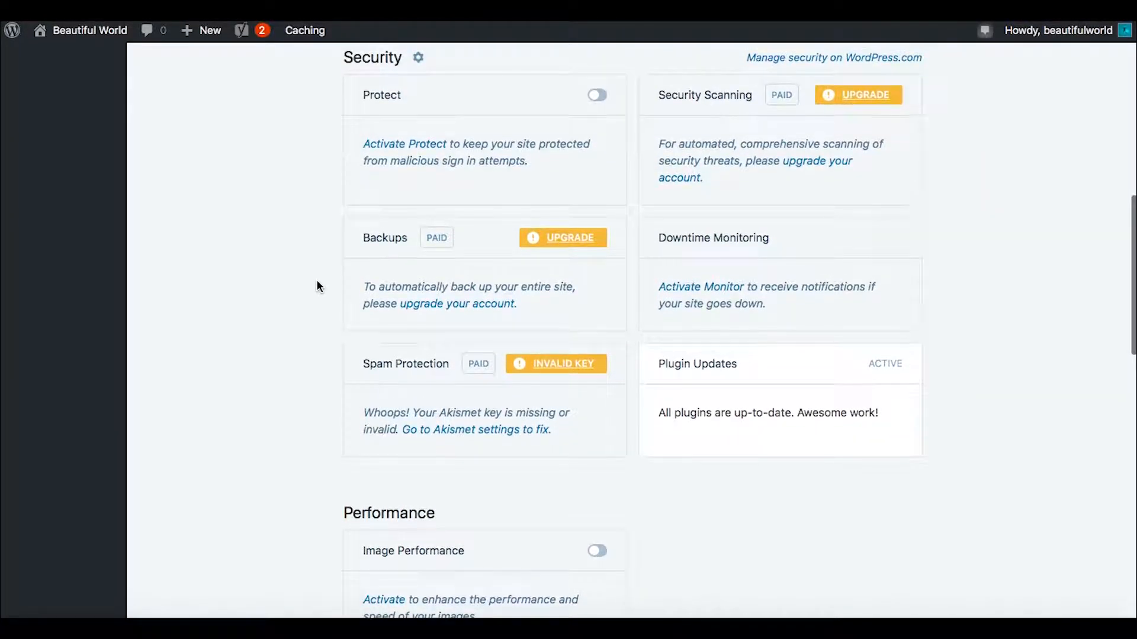
pyautogui.scroll(1, 317, 282)
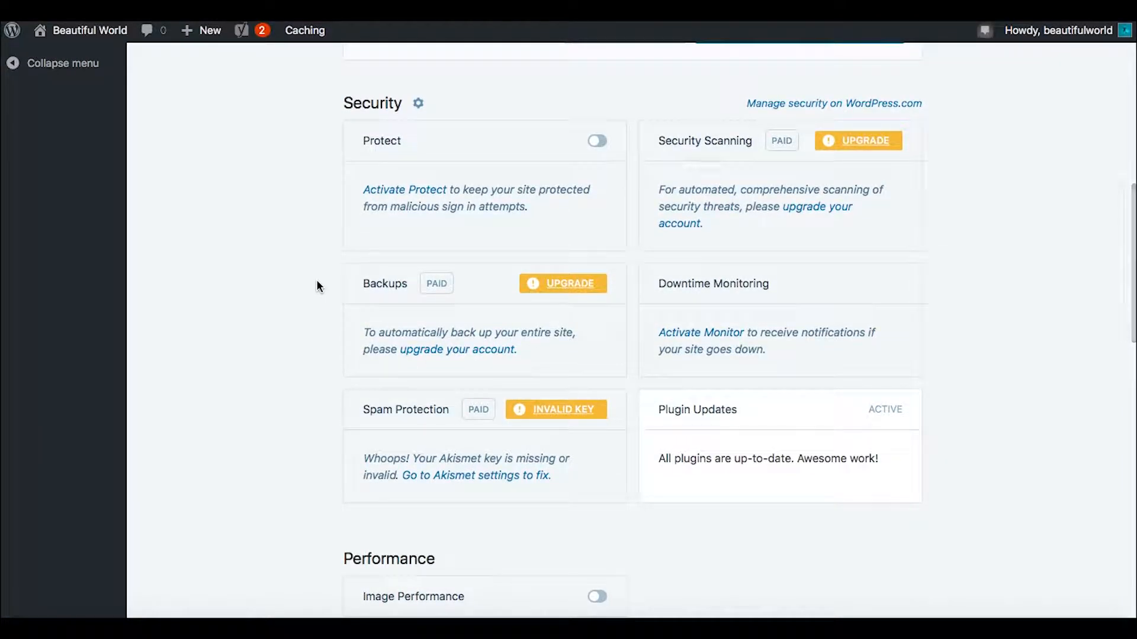
pyautogui.scroll(-2, 352, 325)
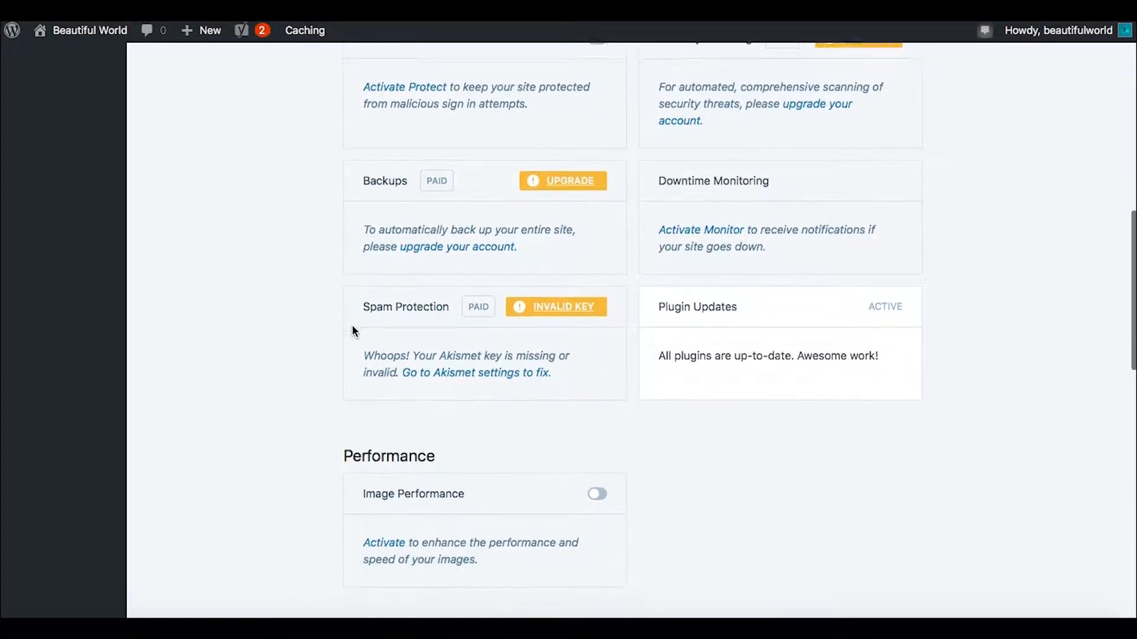
pyautogui.scroll(2, 367, 308)
pyautogui.scroll(-1, 971, 389)
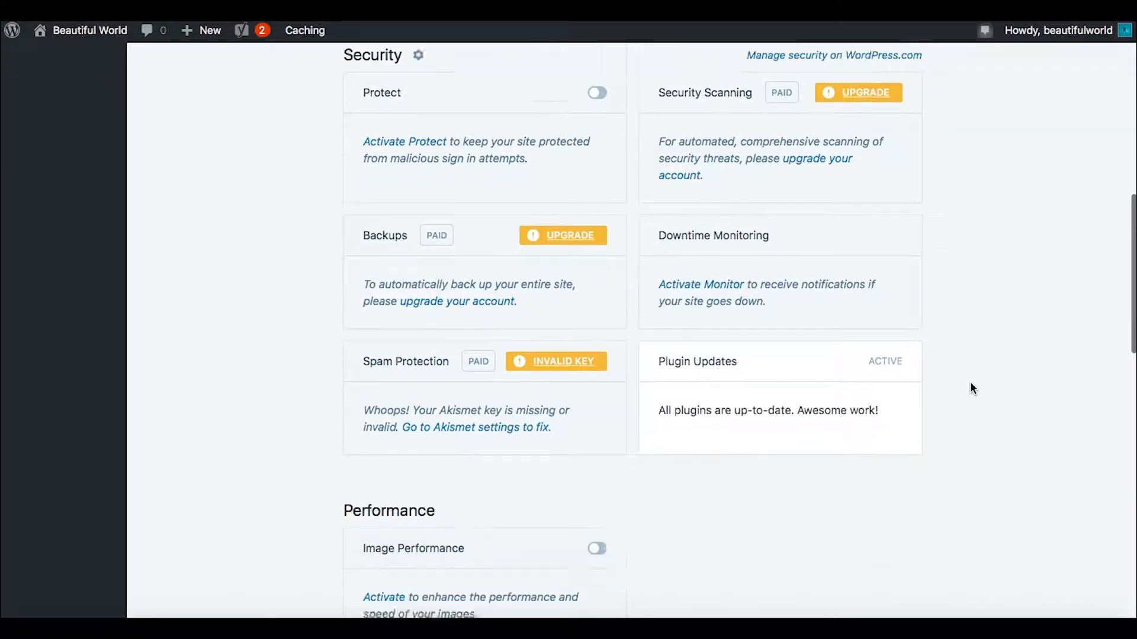
# Step: Turn on Image Performance in the dashboard's Performance section
pyautogui.scroll(-4, 970, 388)
pyautogui.scroll(-4, 880, 293)
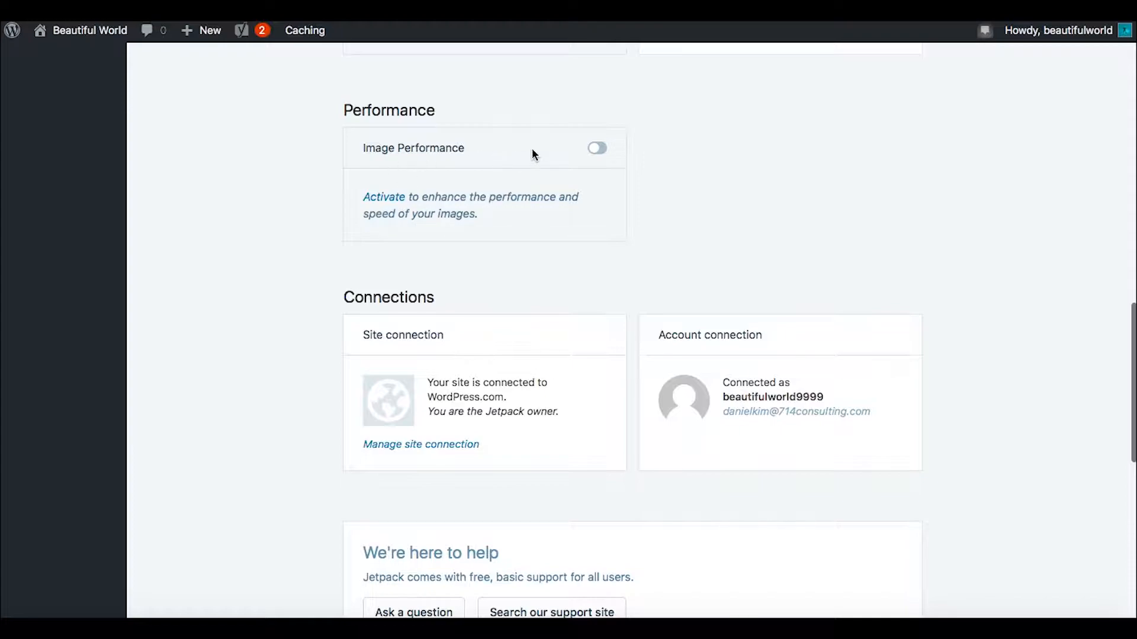
pyautogui.click(594, 153)
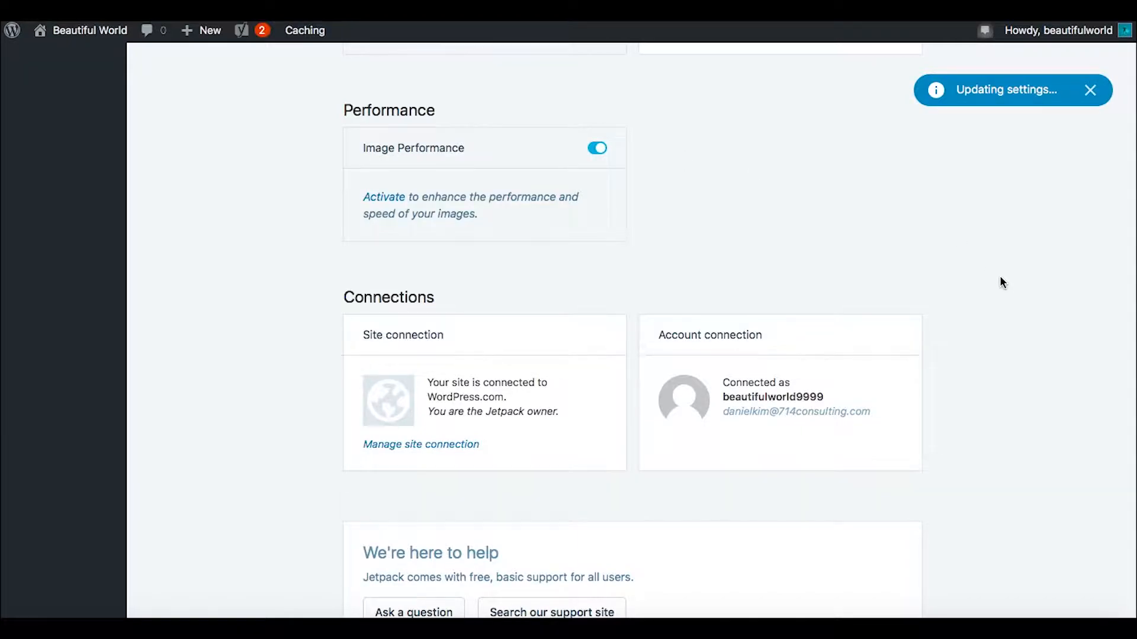
# Step: Look through the dashboard's connections, support and WordPress apps sections, and return to the Site Stats
pyautogui.scroll(-2, 1000, 277)
pyautogui.scroll(-2, 999, 275)
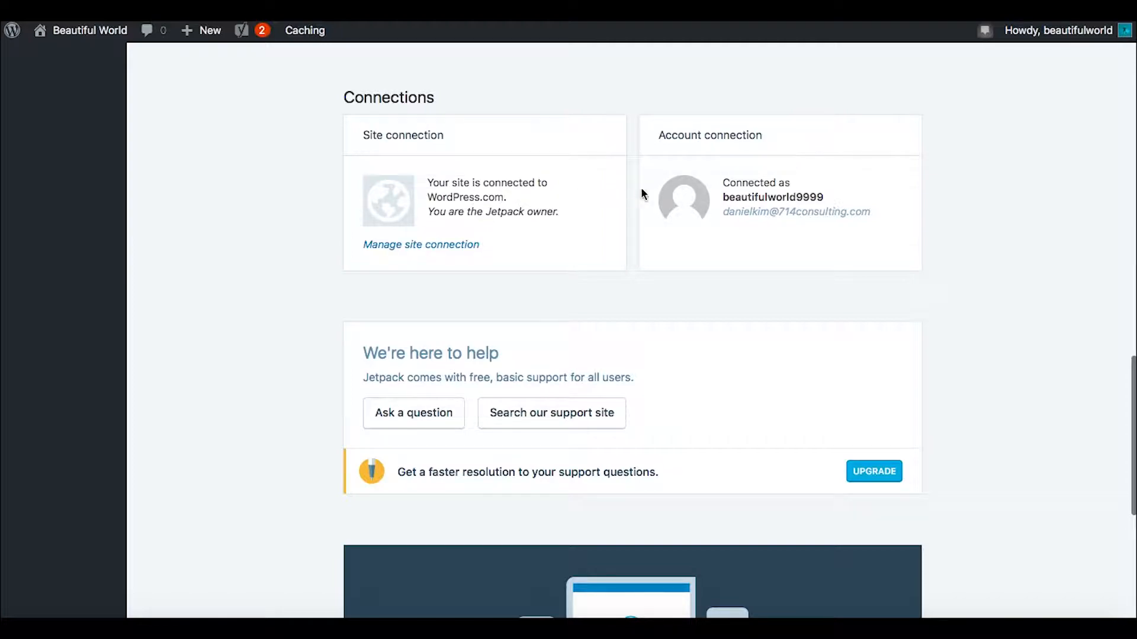
pyautogui.scroll(-4, 946, 290)
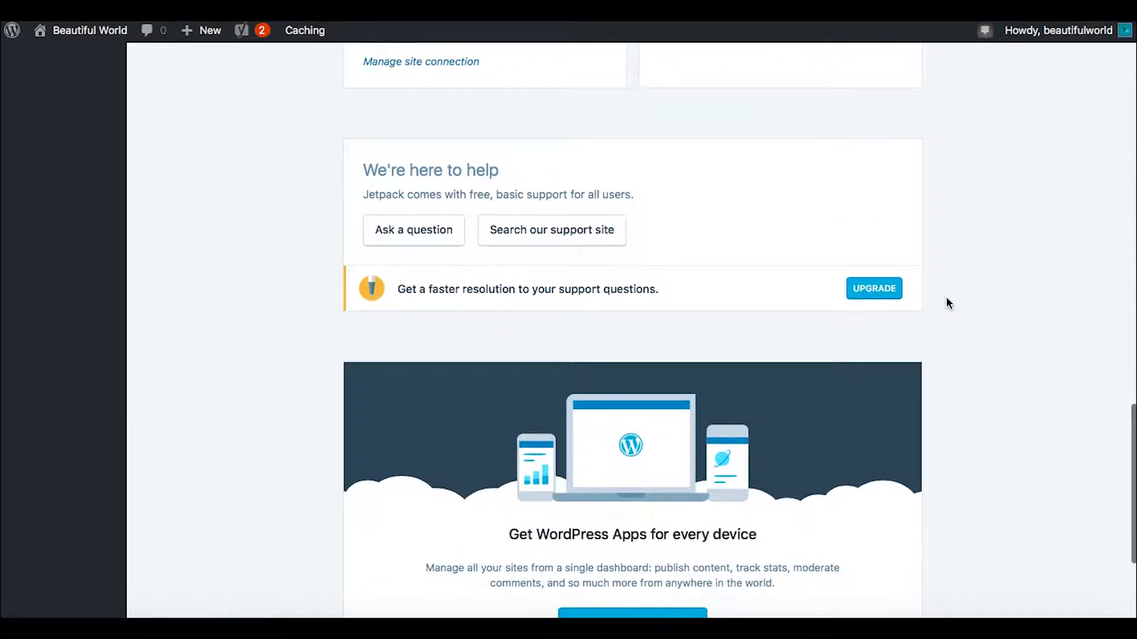
pyautogui.scroll(-5, 253, 406)
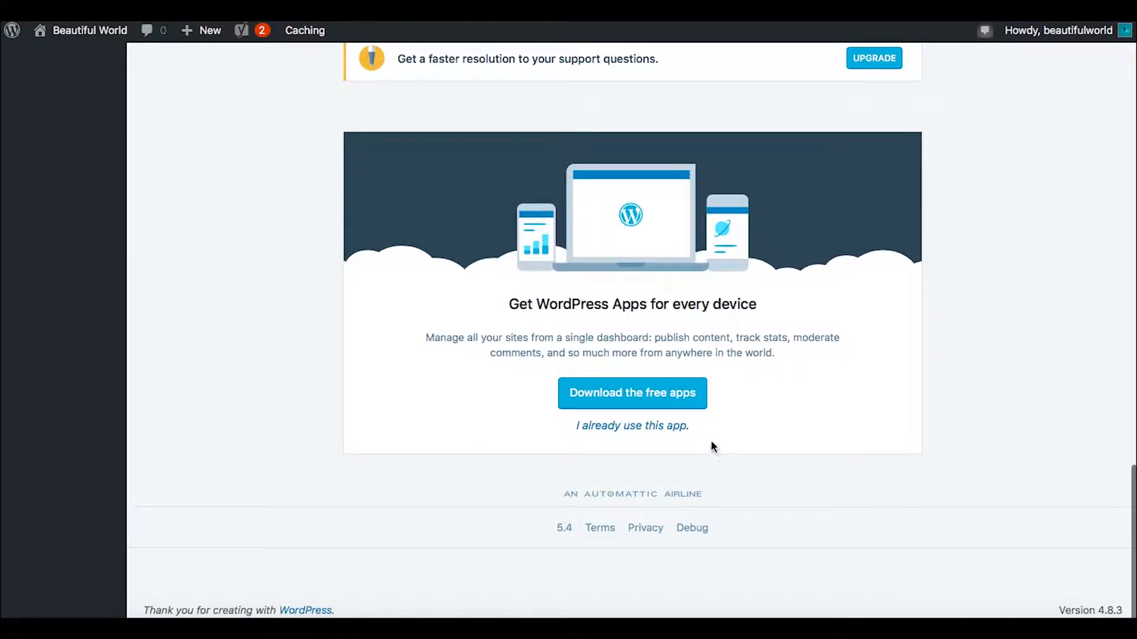
pyautogui.scroll(15, 311, 322)
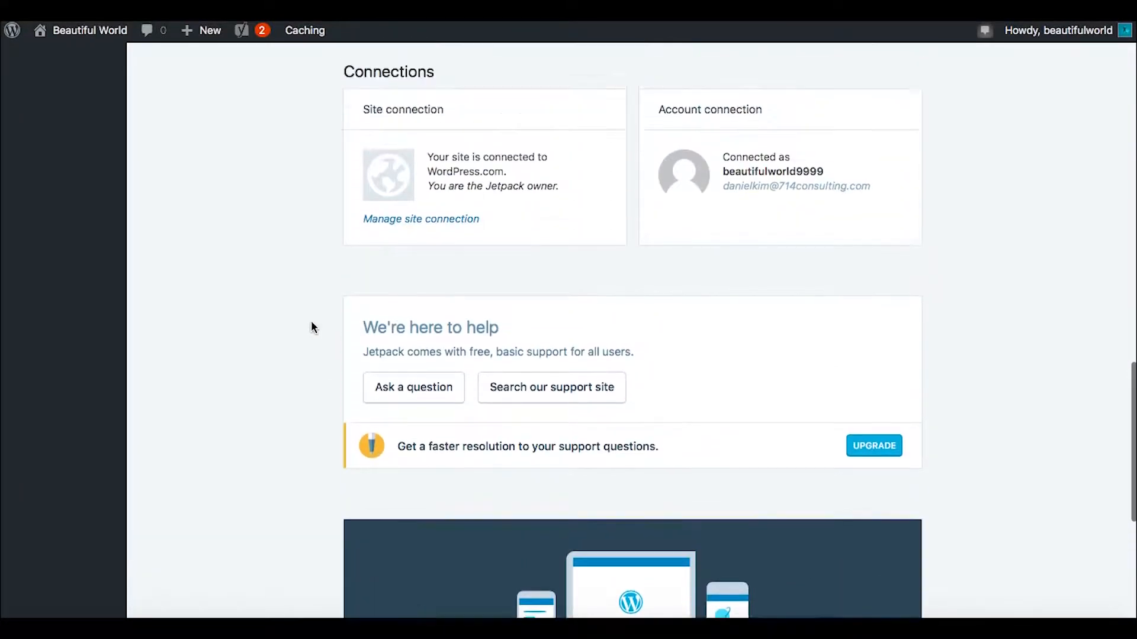
pyautogui.scroll(3, 311, 327)
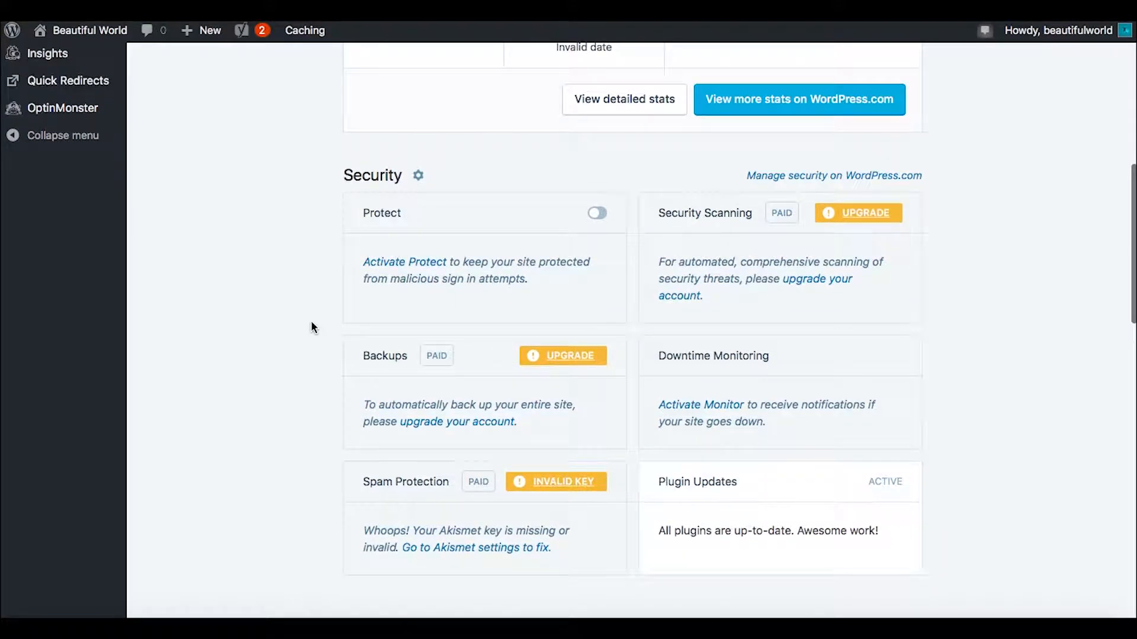
pyautogui.scroll(4, 961, 161)
pyautogui.scroll(2, 962, 159)
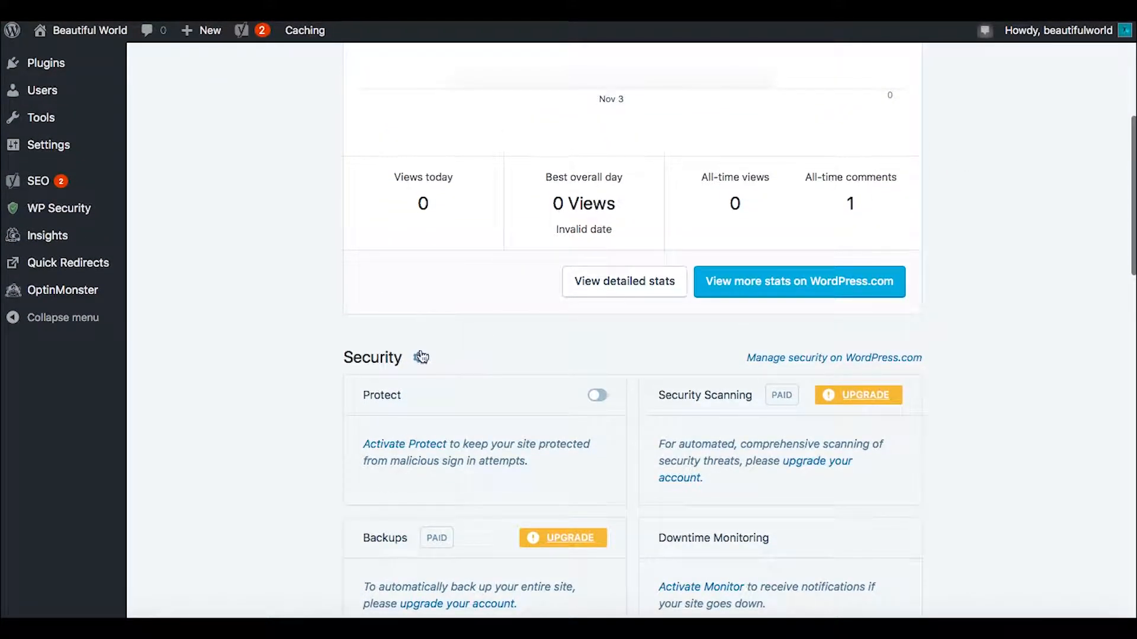
pyautogui.scroll(8, 270, 301)
pyautogui.scroll(3, 269, 303)
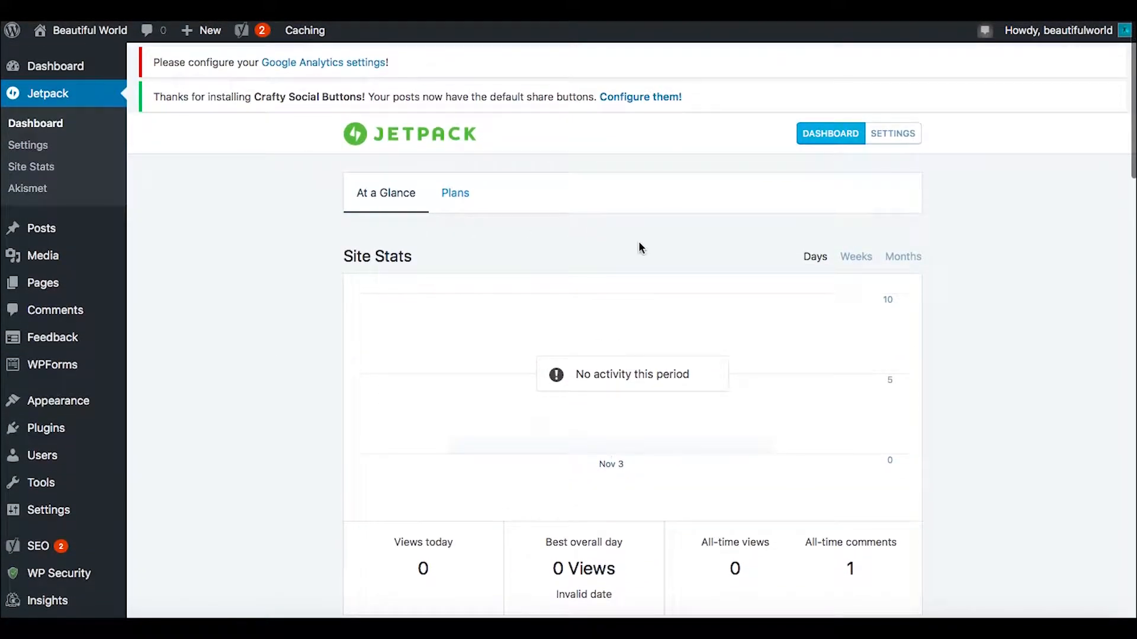
# Step: Open the Jetpack settings and review the Writing options for the toolbar, composing and media
pyautogui.click(899, 133)
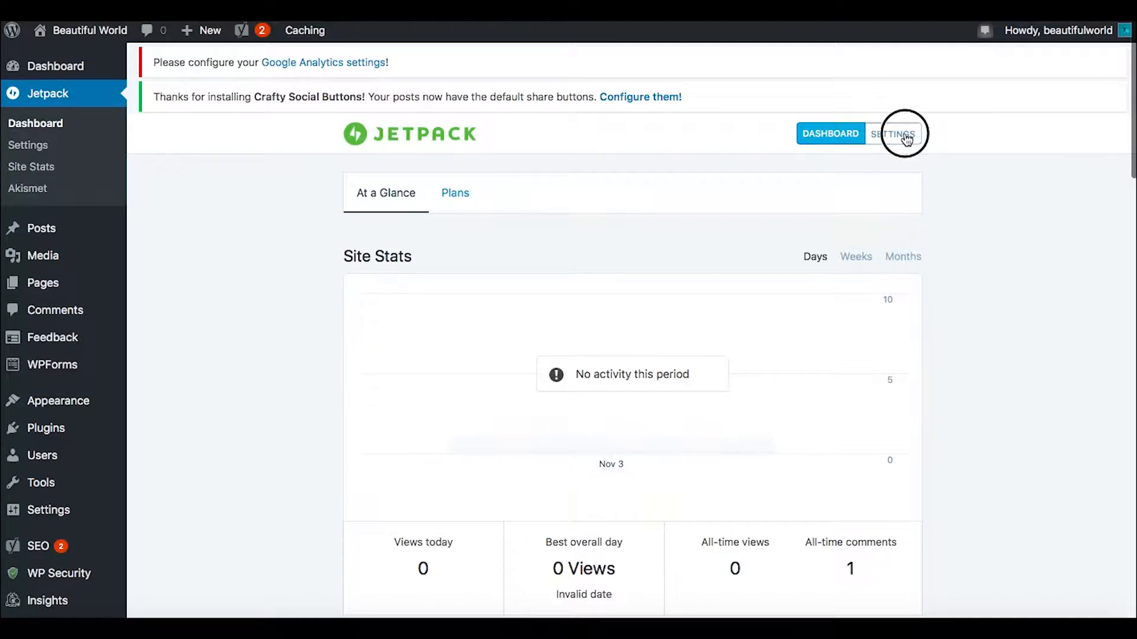
pyautogui.scroll(-3, 938, 268)
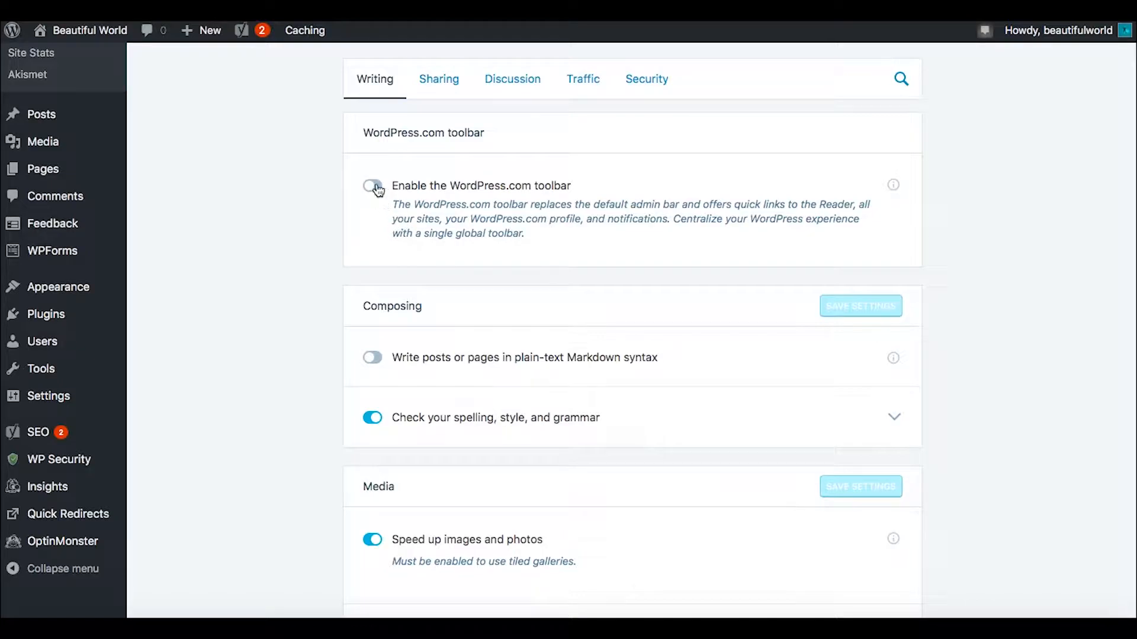
pyautogui.scroll(-3, 326, 280)
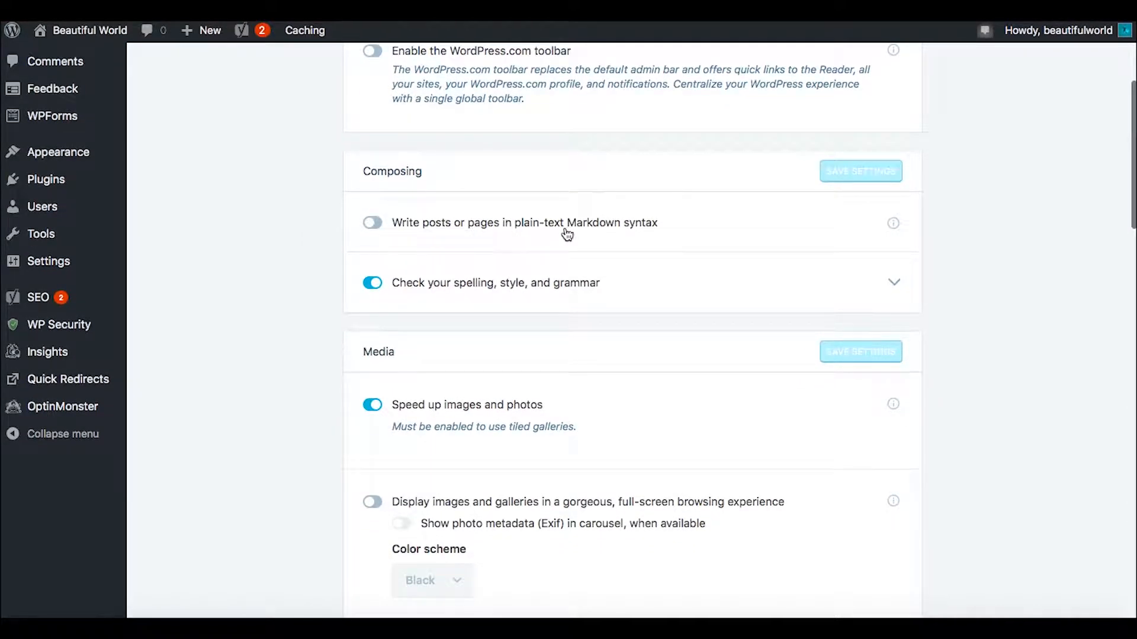
pyautogui.scroll(-4, 722, 233)
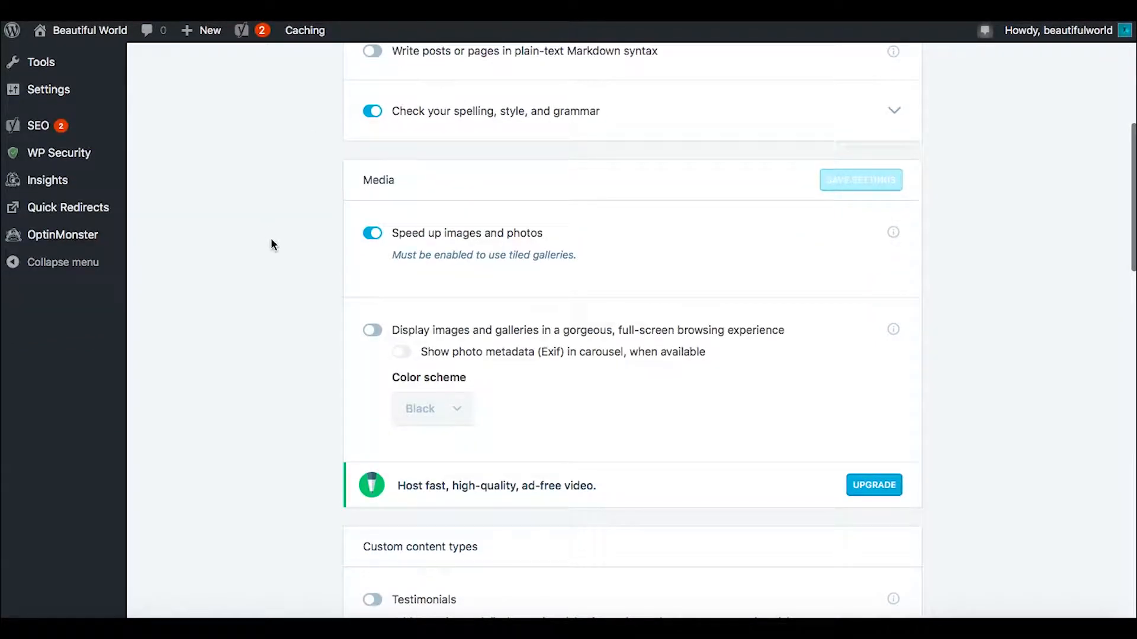
pyautogui.scroll(-2, 289, 331)
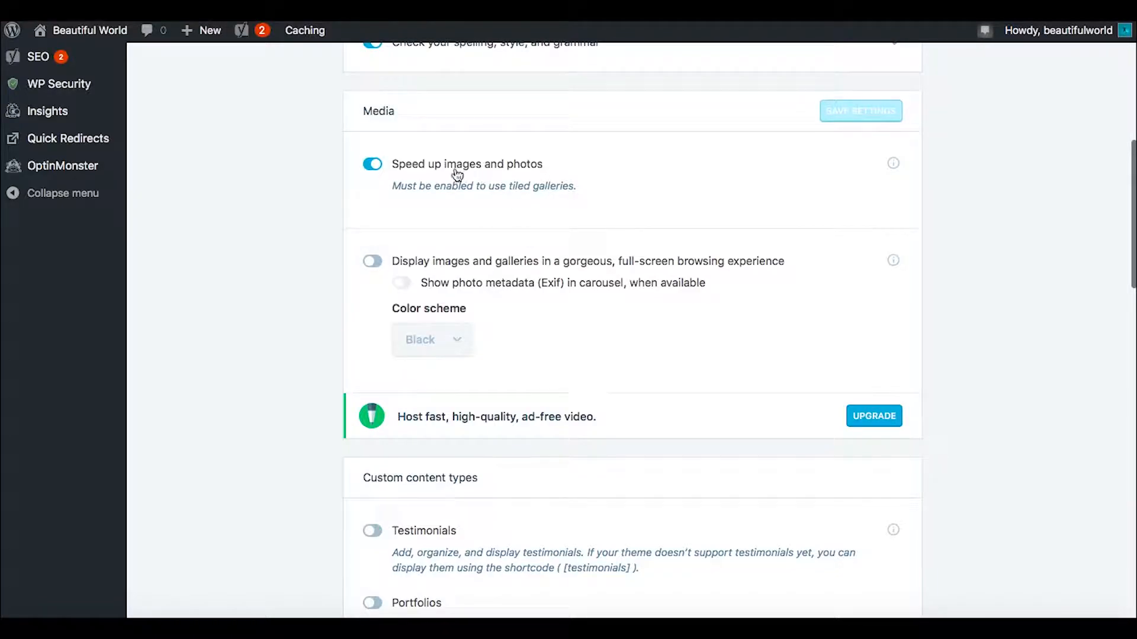
pyautogui.scroll(-2, 330, 297)
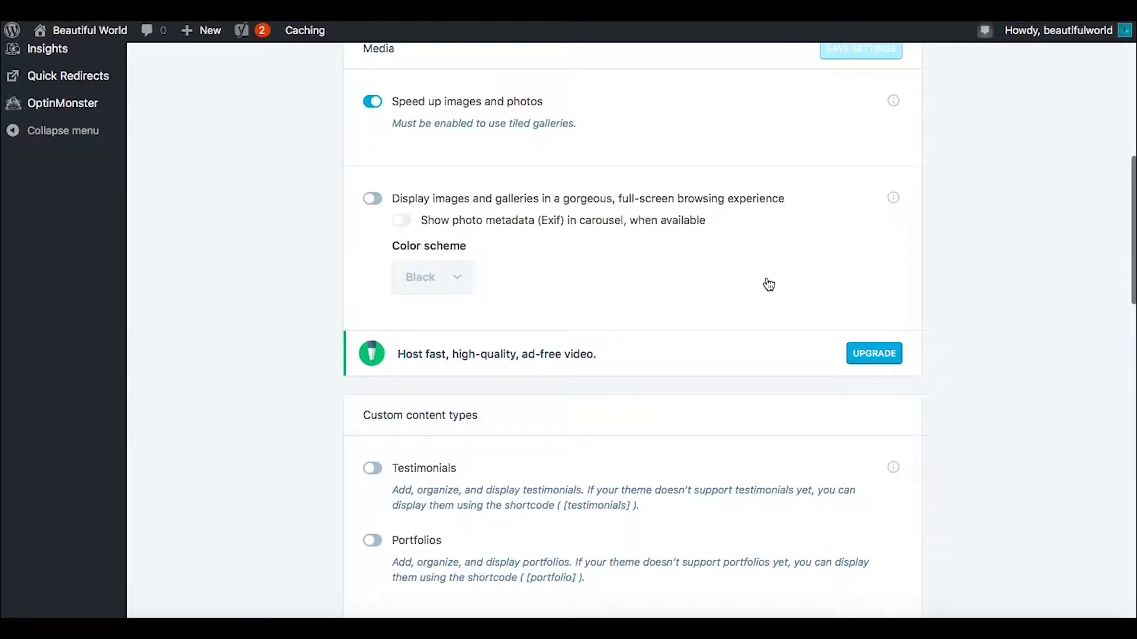
pyautogui.scroll(-1, 754, 299)
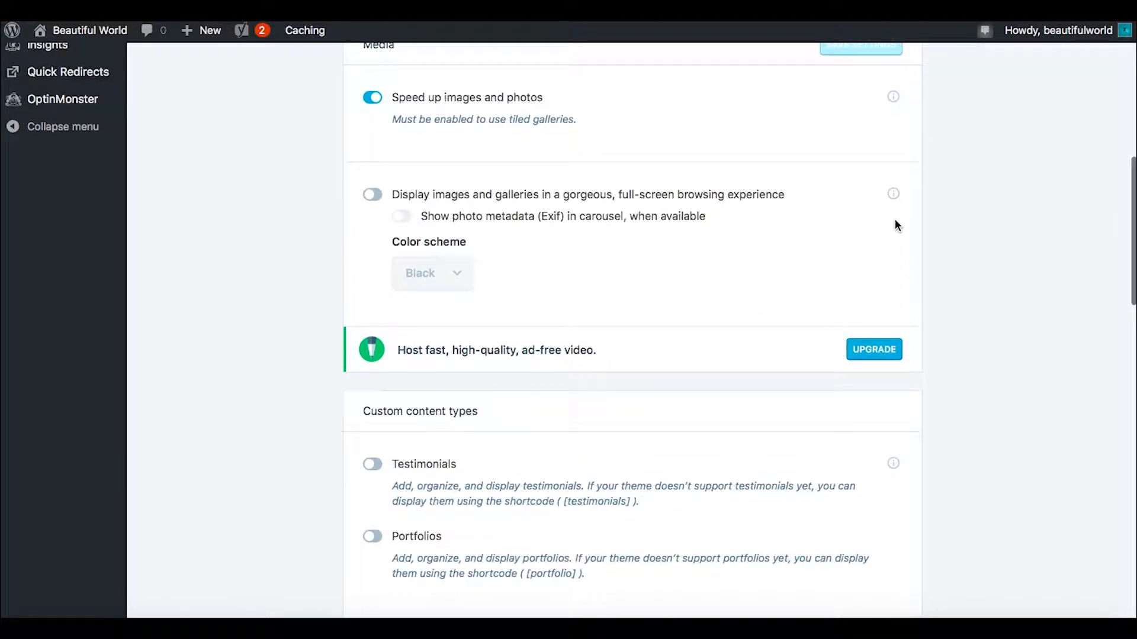
# Step: Read the Carousel support page for the full-screen image browsing option and return to the Jetpack settings
pyautogui.click(893, 196)
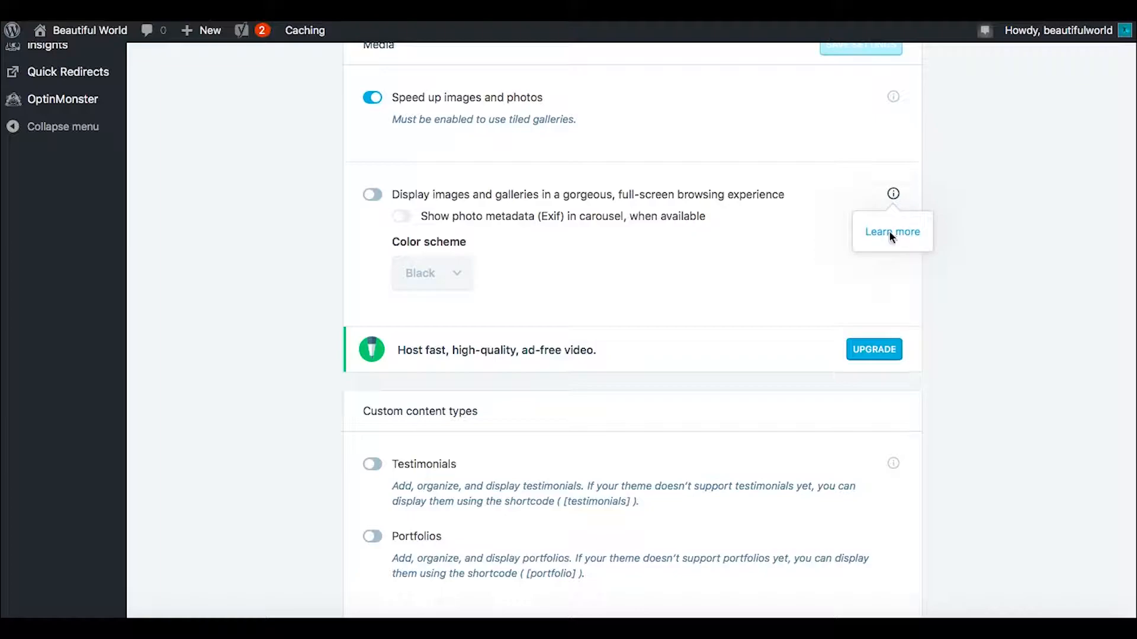
pyautogui.click(891, 232)
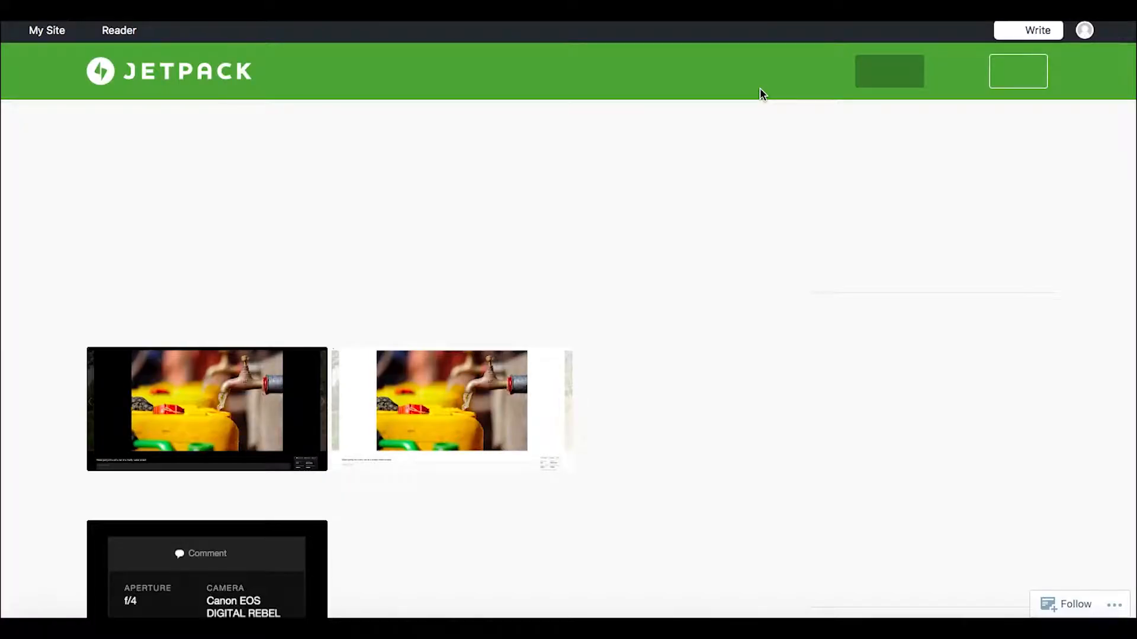
pyautogui.scroll(-1, 550, 315)
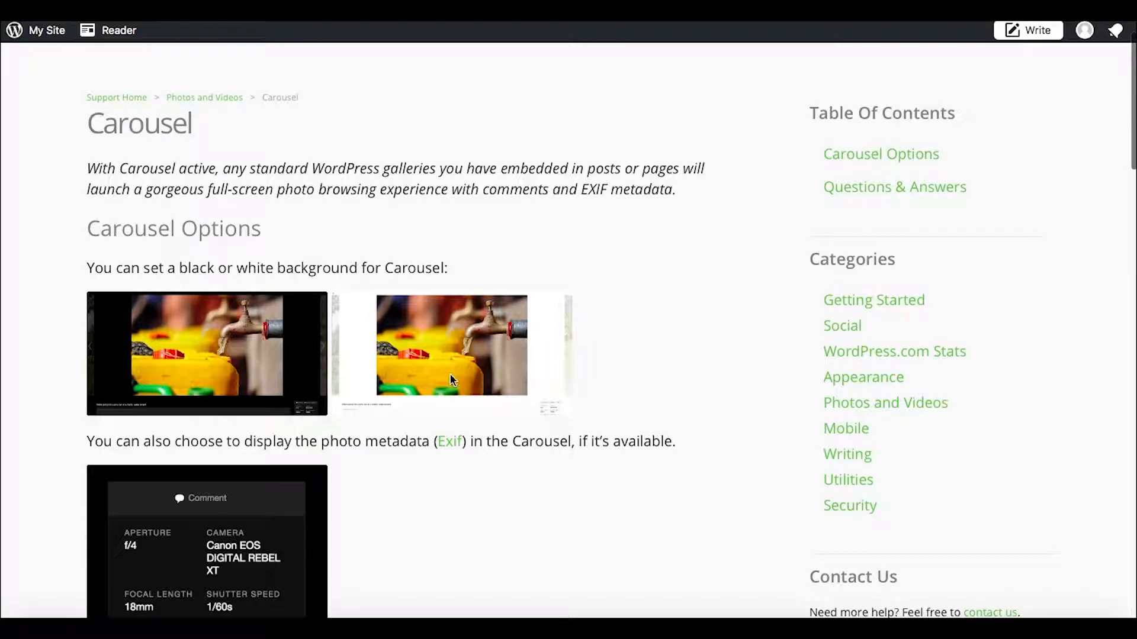
pyautogui.scroll(-3, 450, 373)
pyautogui.scroll(-5, 450, 376)
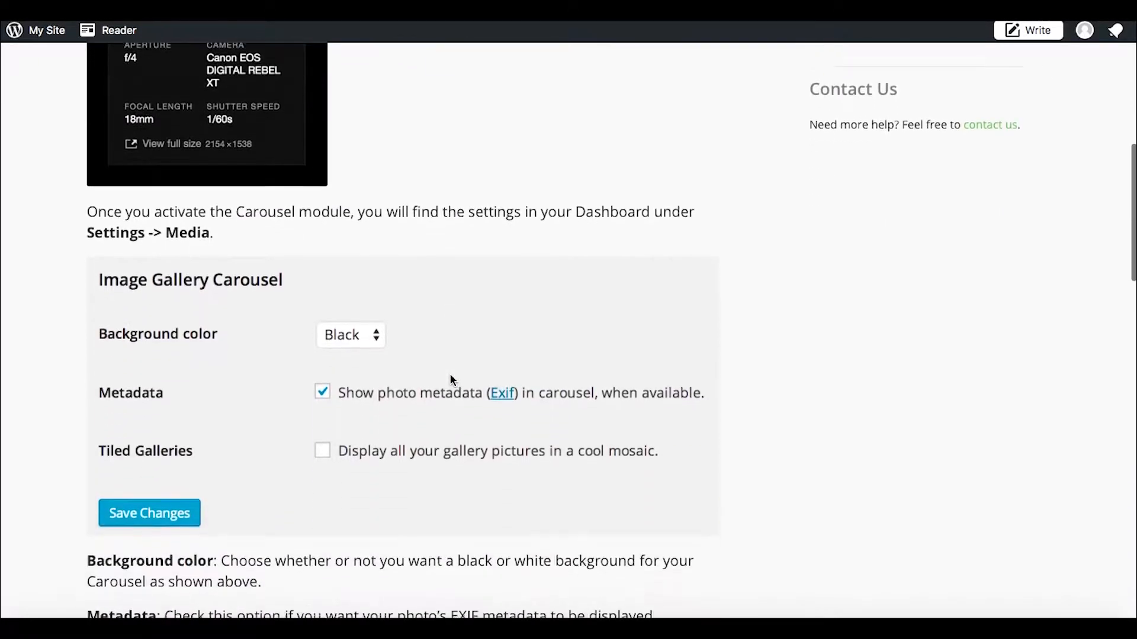
pyautogui.scroll(9, 451, 380)
pyautogui.click(348, 19)
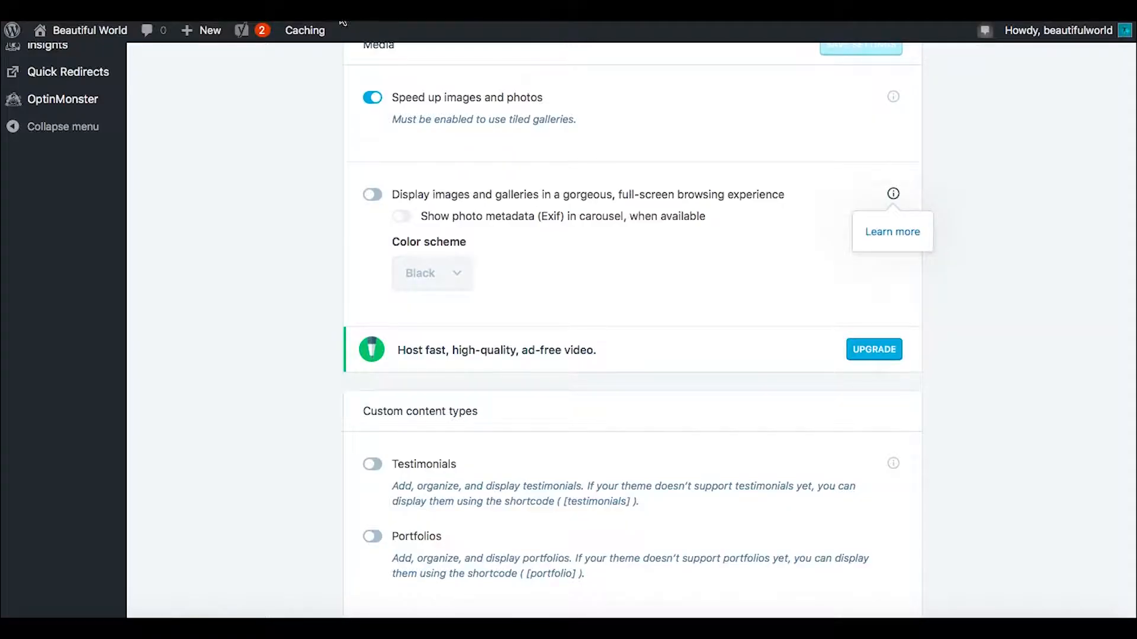
# Step: Enable displaying images and galleries in a full-screen browsing experience in the Media settings
pyautogui.click(377, 197)
pyautogui.click(373, 195)
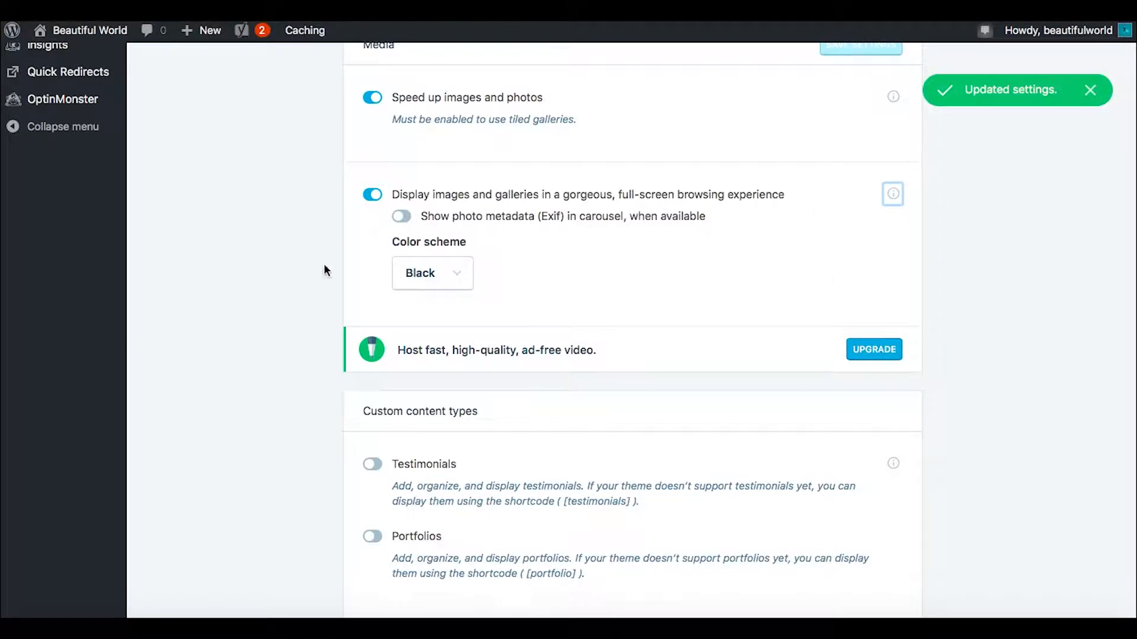
# Step: Review the custom content types and theme enhancements, and try switching the Jetpack Mobile theme on and back off
pyautogui.scroll(-5, 315, 292)
pyautogui.scroll(-1, 315, 290)
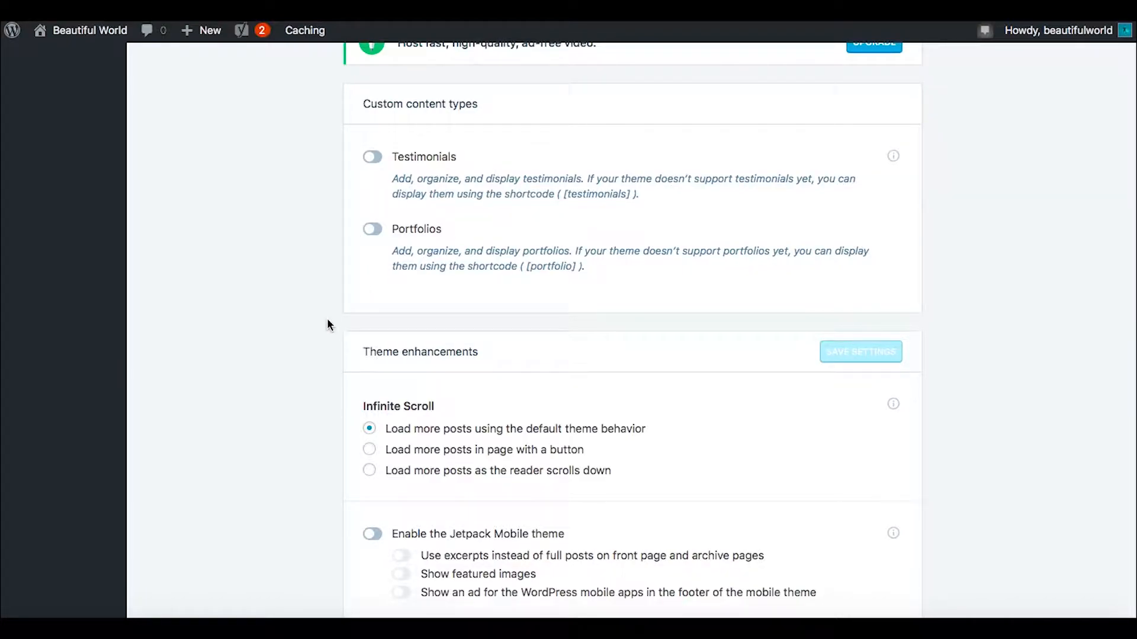
pyautogui.scroll(-3, 327, 319)
pyautogui.scroll(-2, 327, 320)
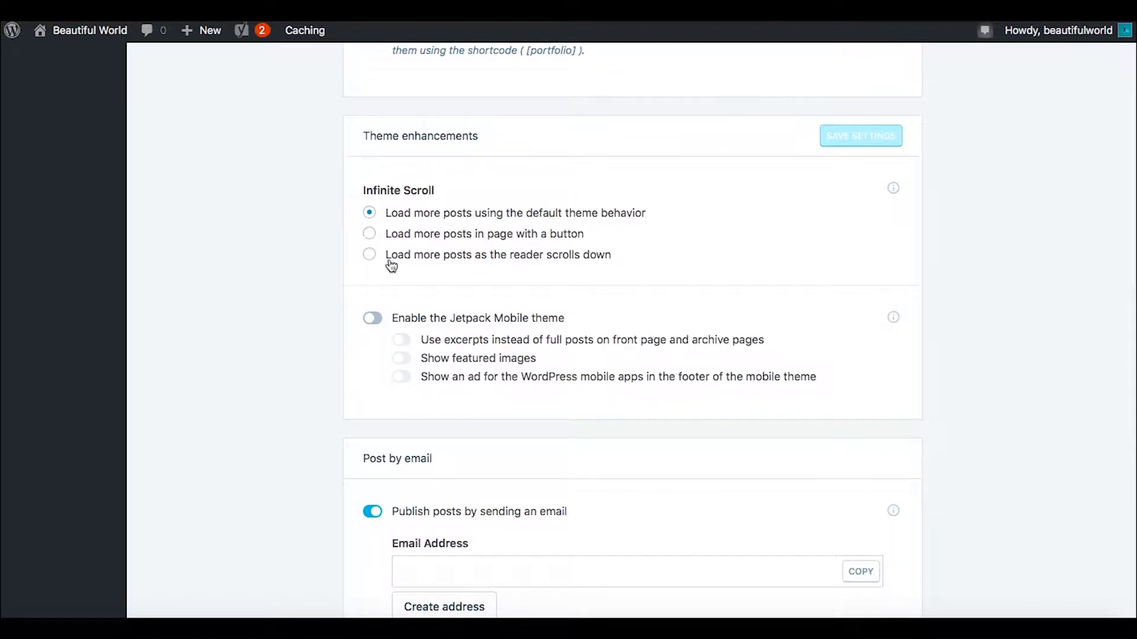
pyautogui.scroll(-4, 327, 342)
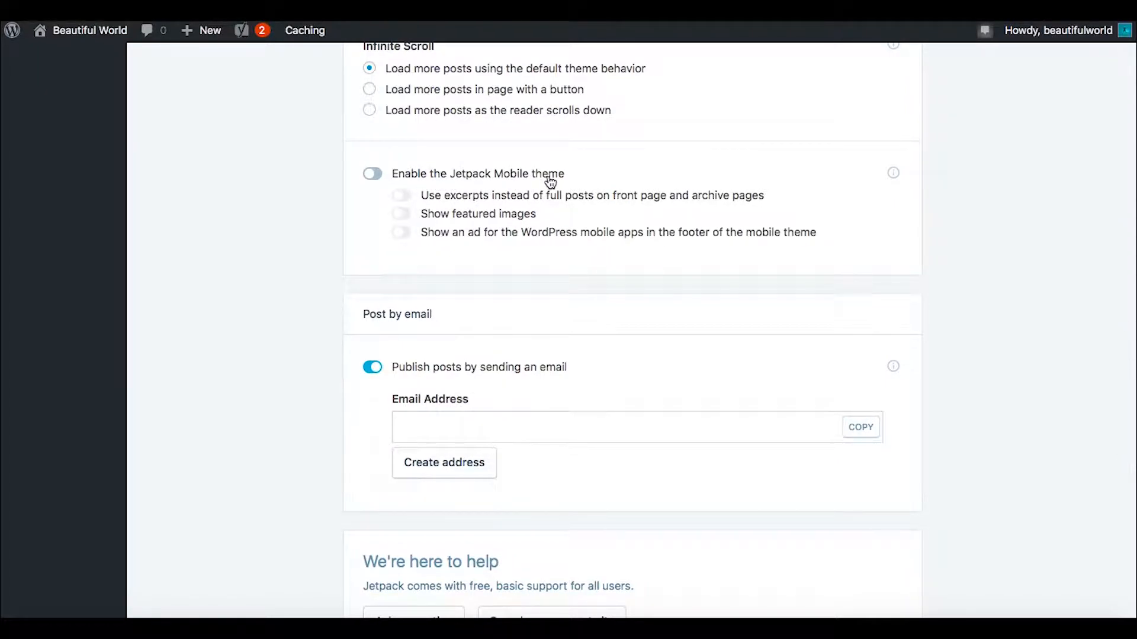
pyautogui.click(377, 177)
pyautogui.click(373, 175)
# Step: Turn off publishing posts by sending an email in the Post by email settings
pyautogui.scroll(-2, 296, 298)
pyautogui.click(373, 311)
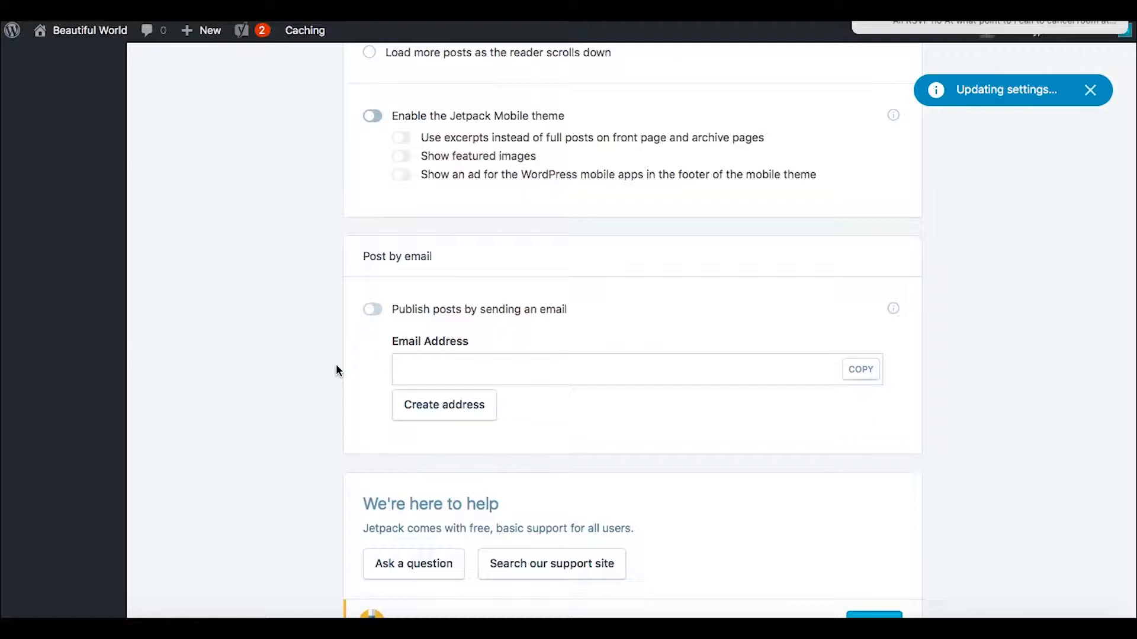
# Step: Look through the remaining sections of the Jetpack Writing settings page
pyautogui.scroll(-8, 336, 367)
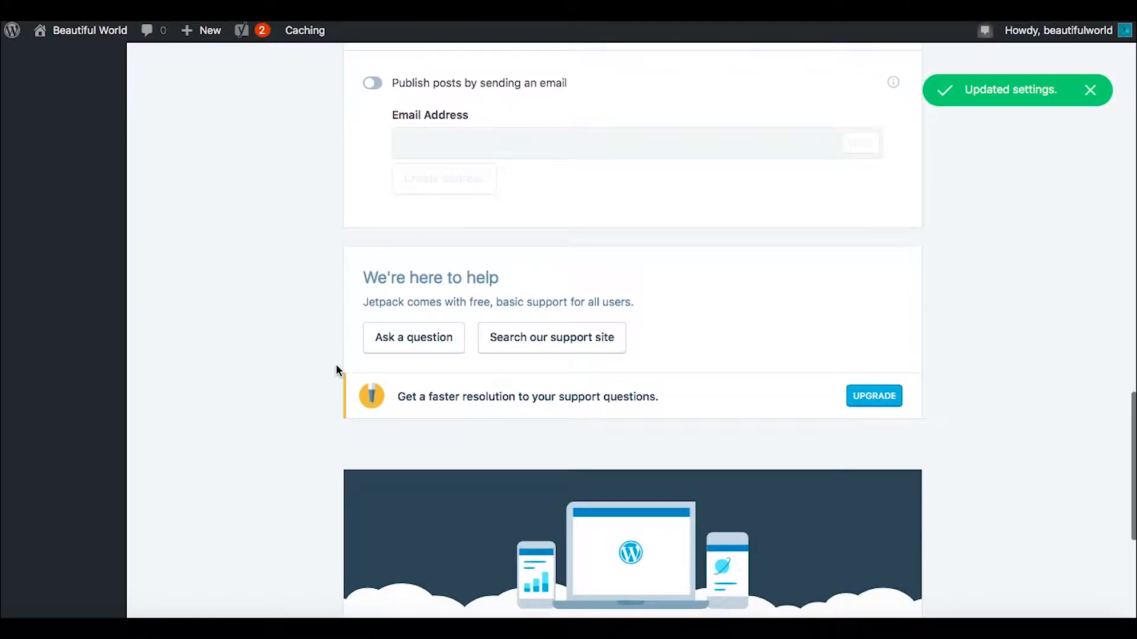
pyautogui.scroll(-11, 335, 365)
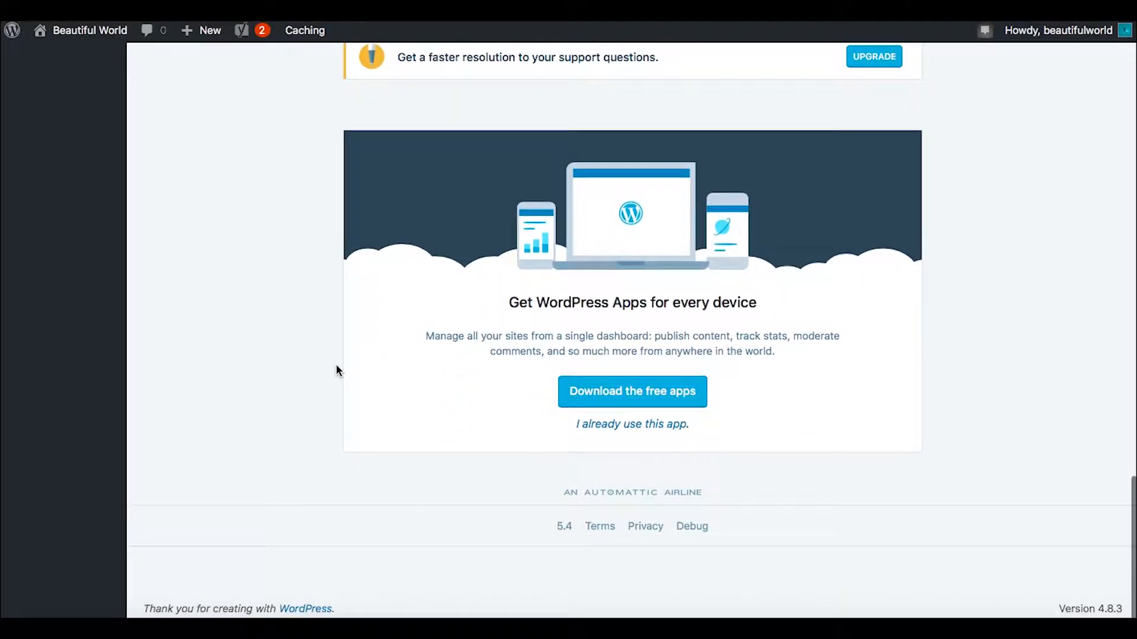
pyautogui.scroll(20, 335, 365)
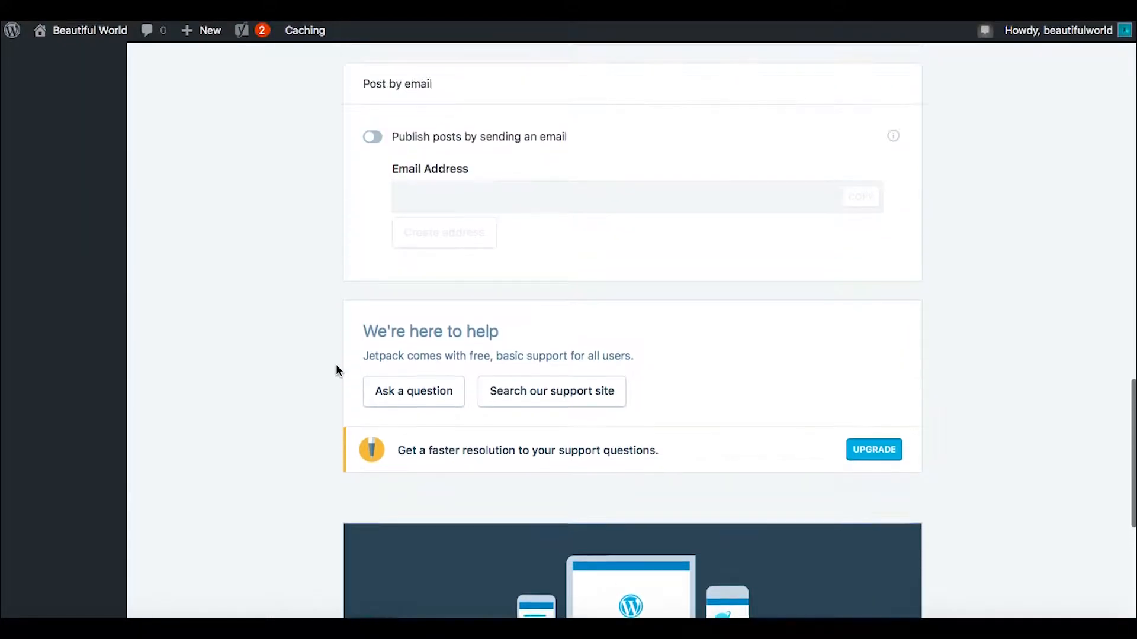
pyautogui.scroll(20, 336, 368)
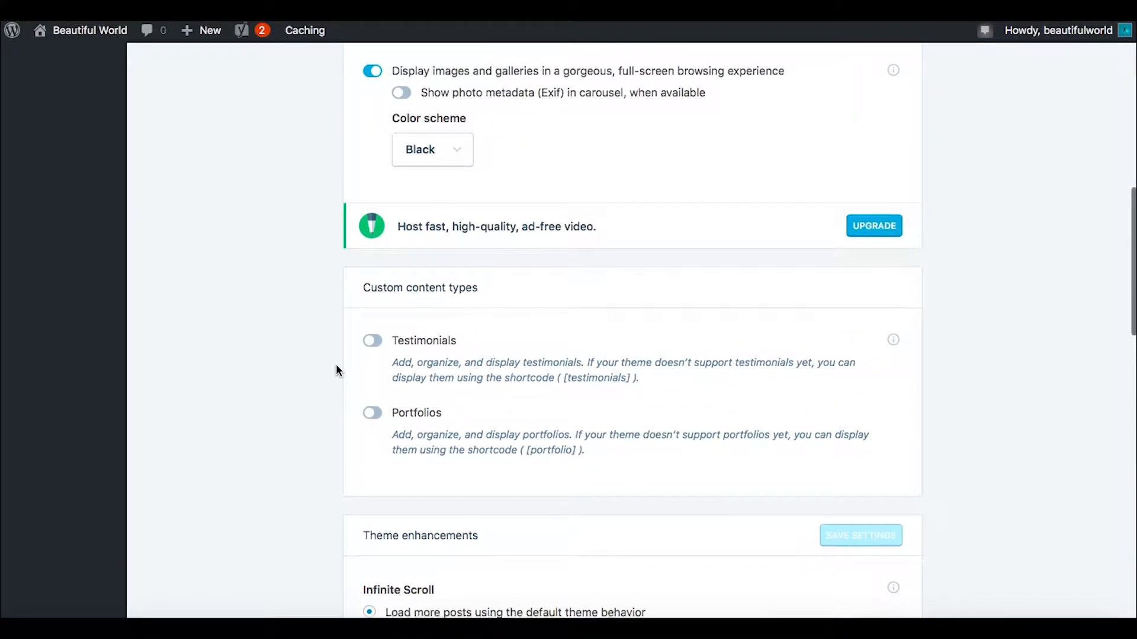
pyautogui.scroll(17, 335, 364)
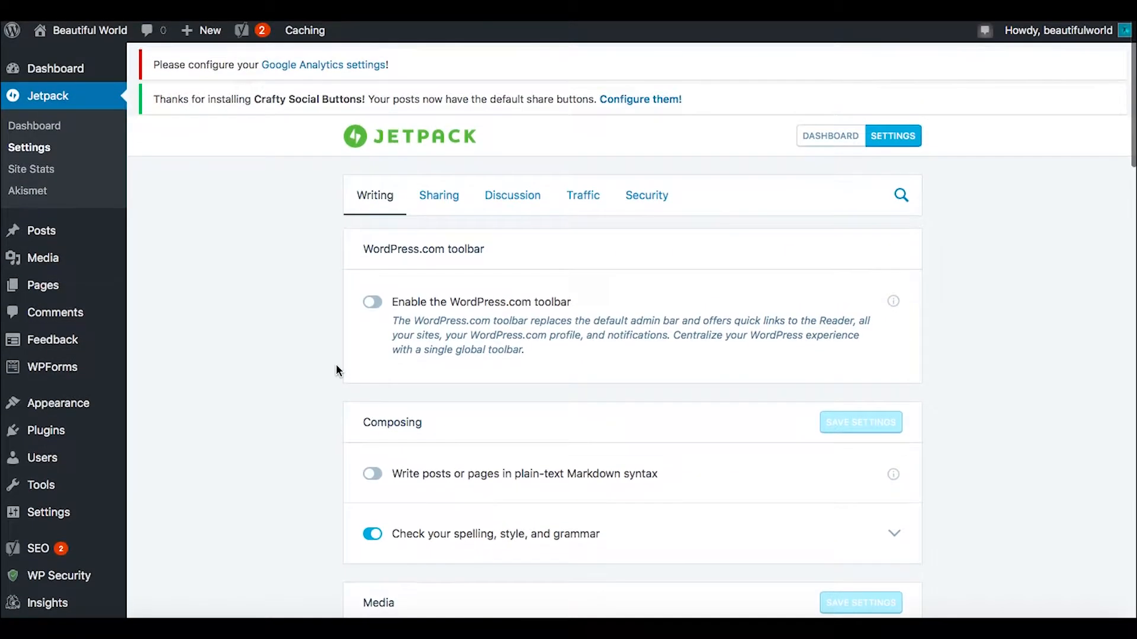
# Step: Turn on the like button option for content in the Jetpack Sharing settings
pyautogui.click(442, 195)
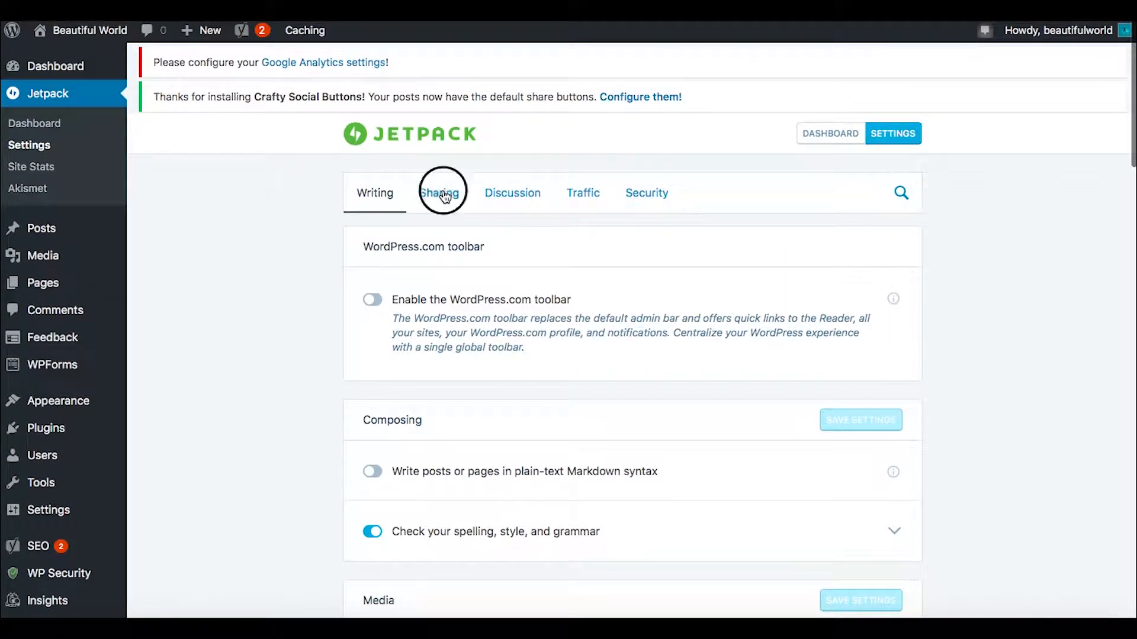
pyautogui.scroll(-4, 293, 320)
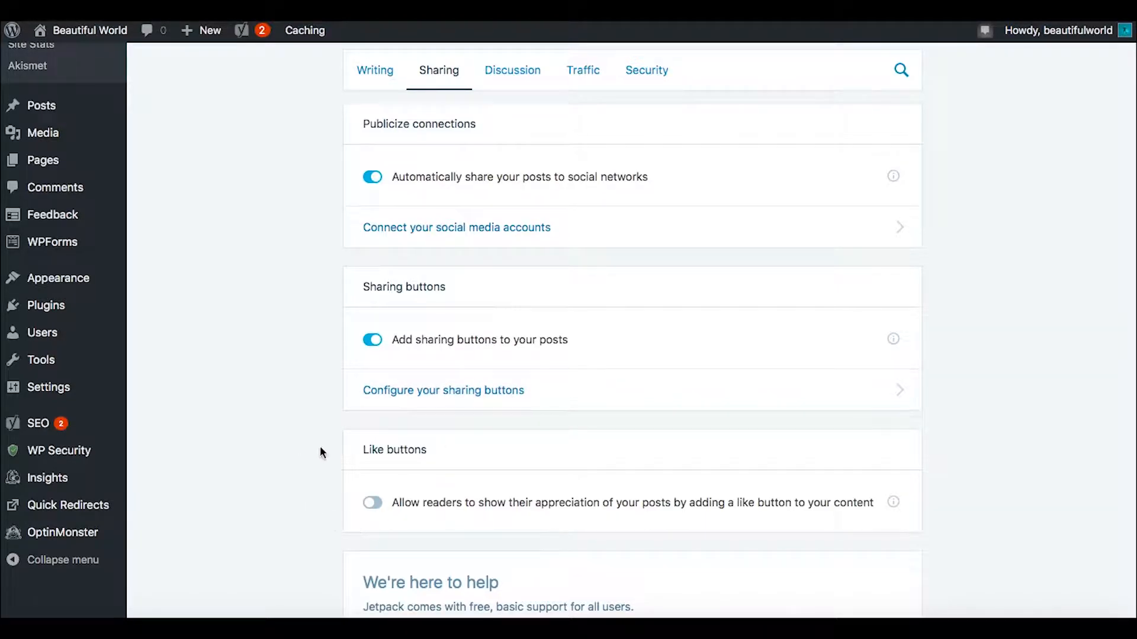
pyautogui.scroll(-2, 320, 450)
pyautogui.click(372, 389)
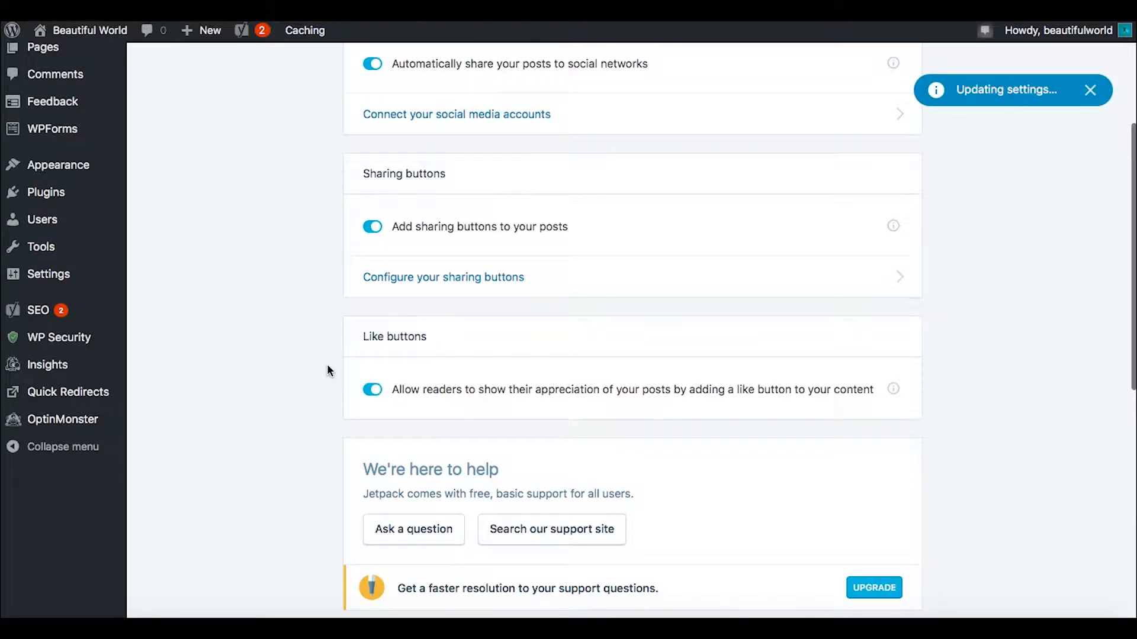
pyautogui.scroll(-5, 328, 365)
pyautogui.scroll(8, 326, 364)
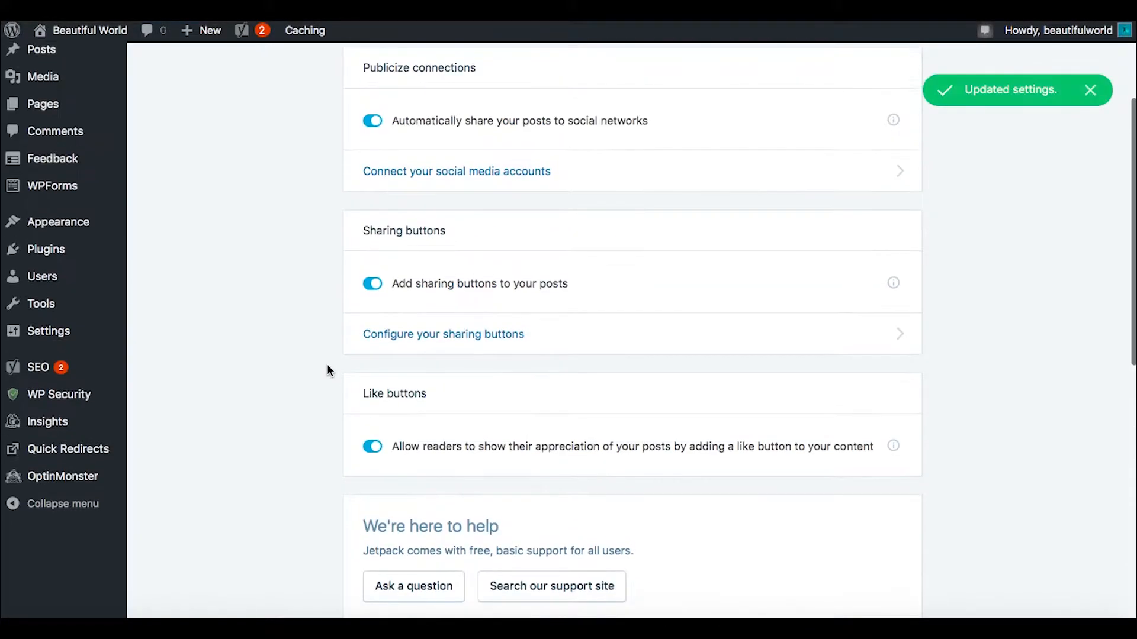
pyautogui.scroll(-1, 307, 324)
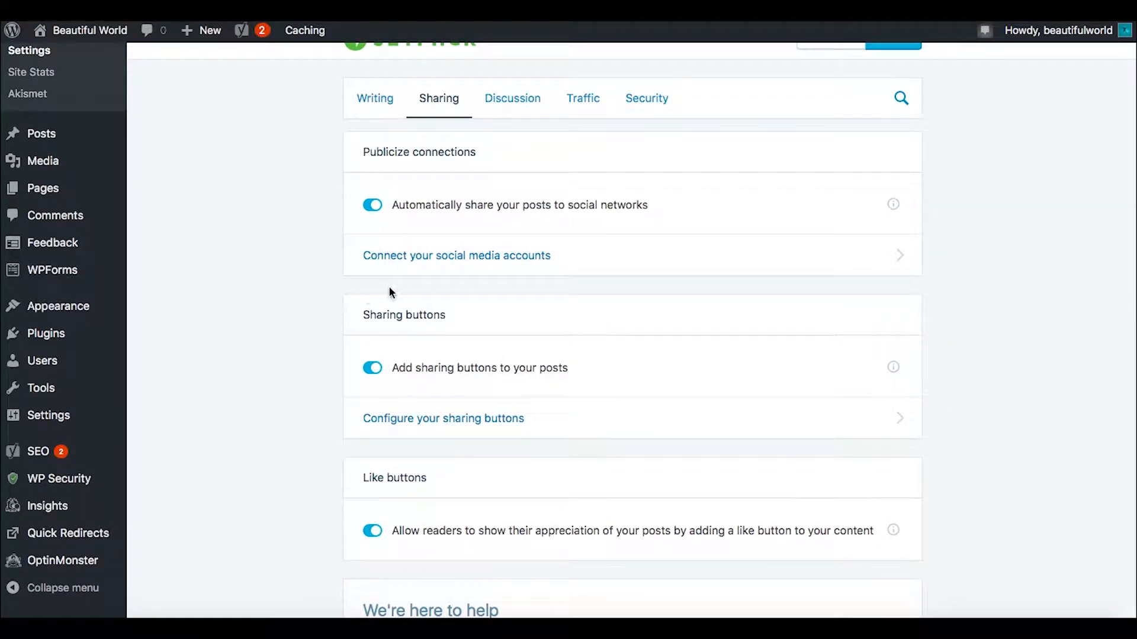
# Step: Open the page for connecting social media accounts and review the services available for publicizing posts
pyautogui.click(450, 254)
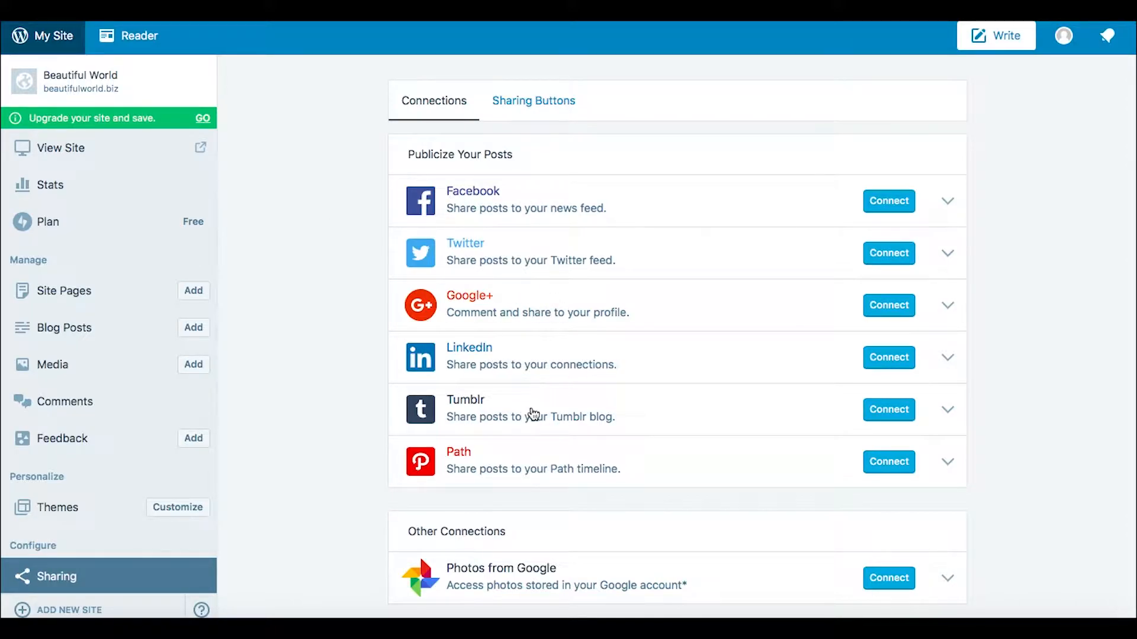
pyautogui.scroll(-1, 754, 384)
pyautogui.scroll(1, 754, 384)
pyautogui.scroll(-1, 724, 489)
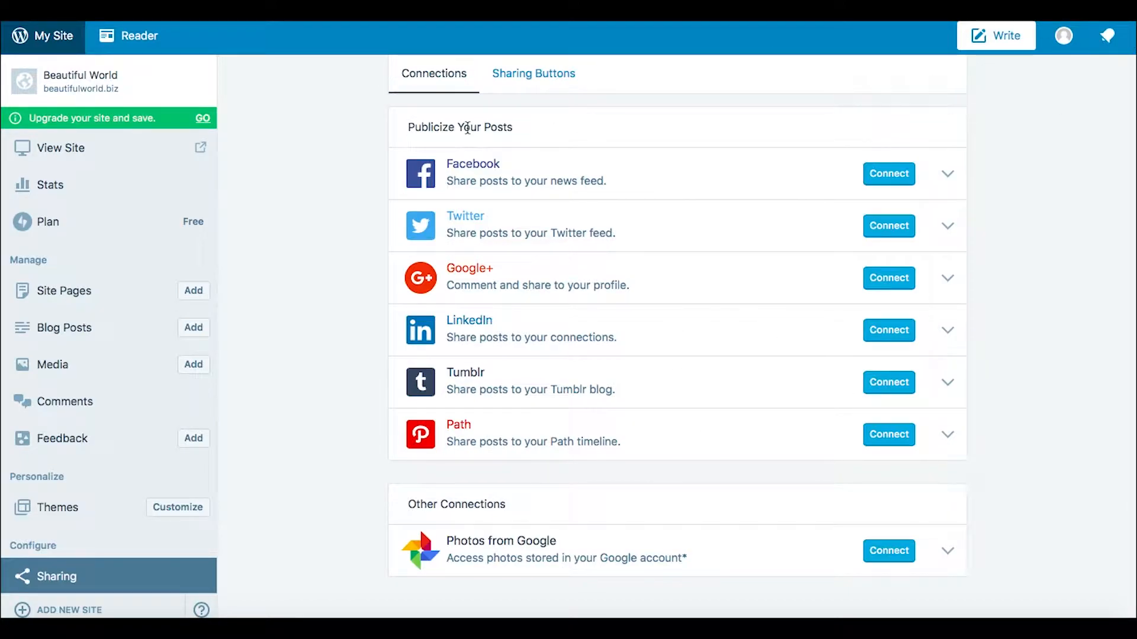
pyautogui.scroll(-1, 480, 608)
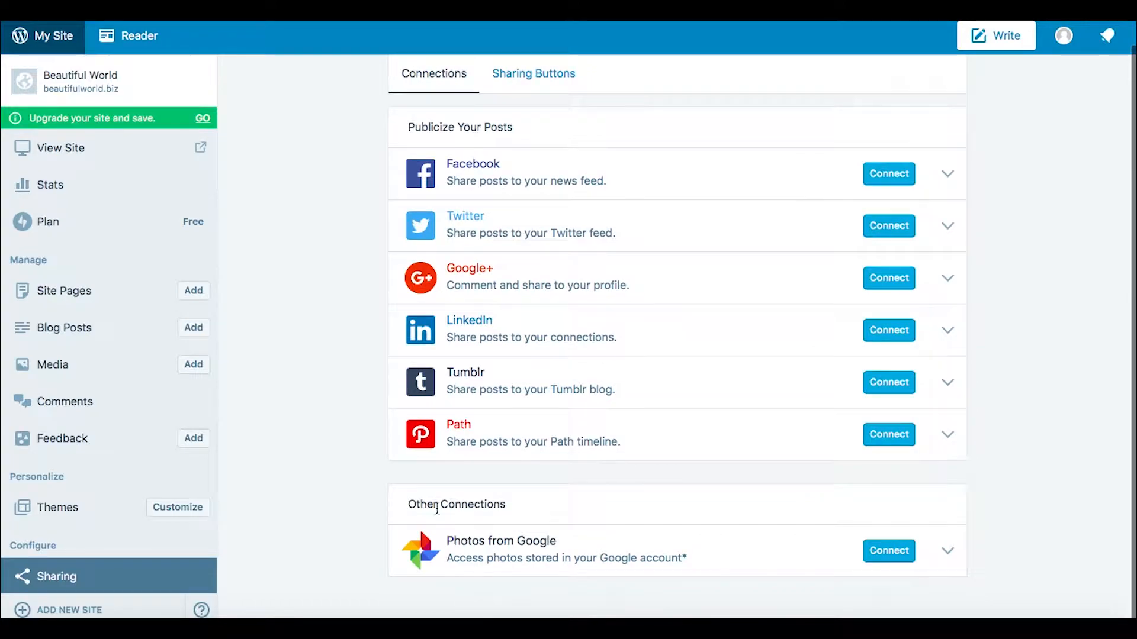
pyautogui.scroll(1, 321, 427)
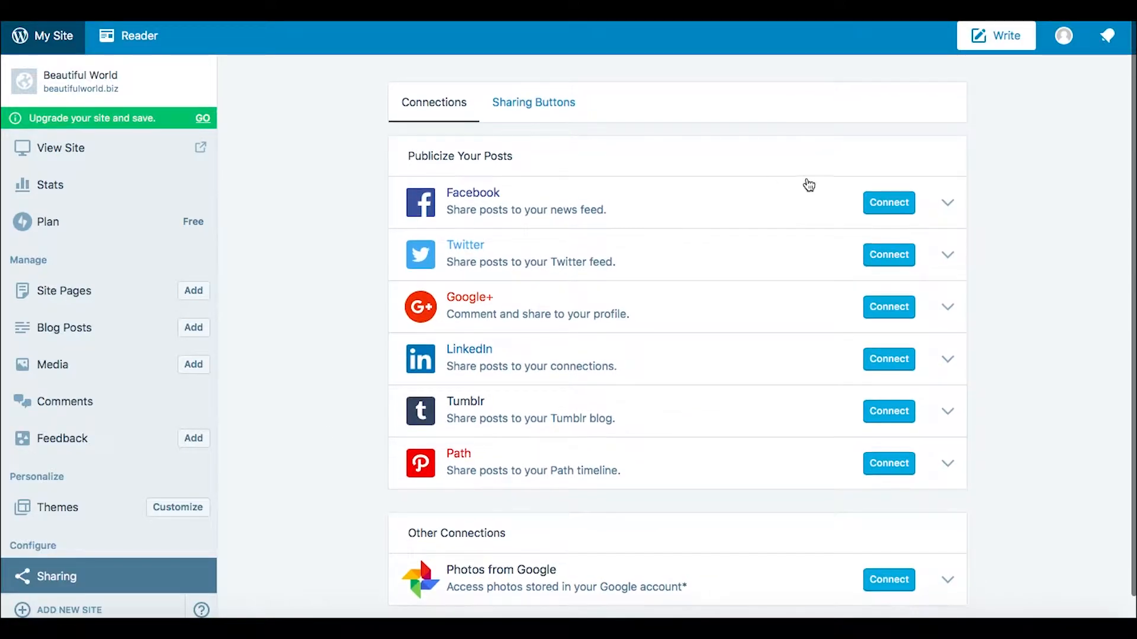
# Step: Open the site's WordPress.com stats page and dismiss the introduction about site performance
pyautogui.click(45, 43)
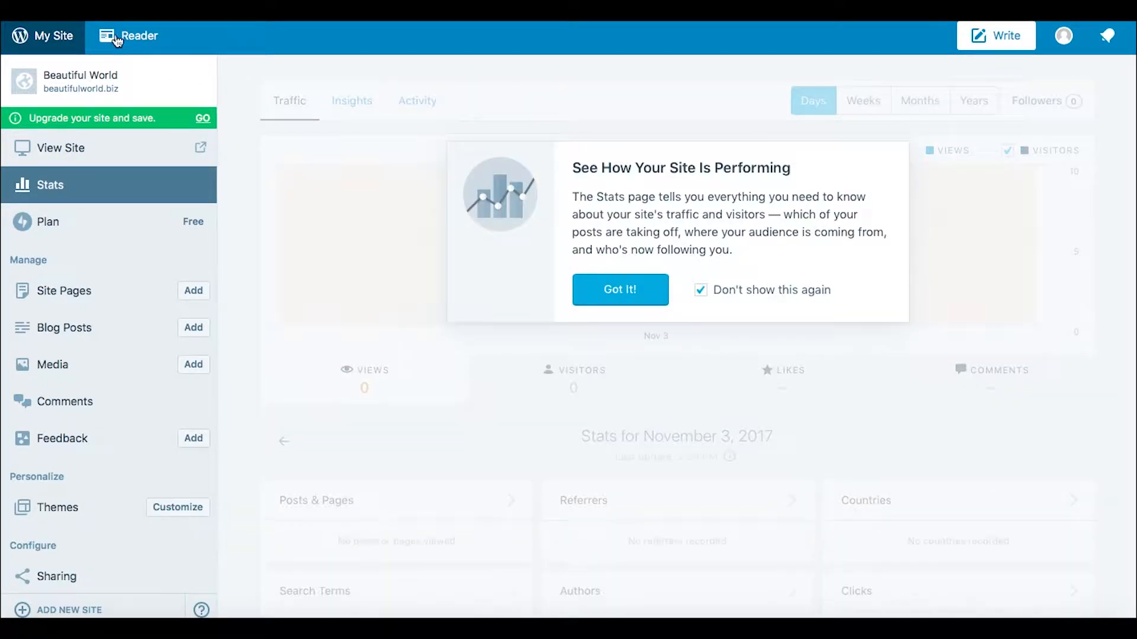
pyautogui.click(619, 293)
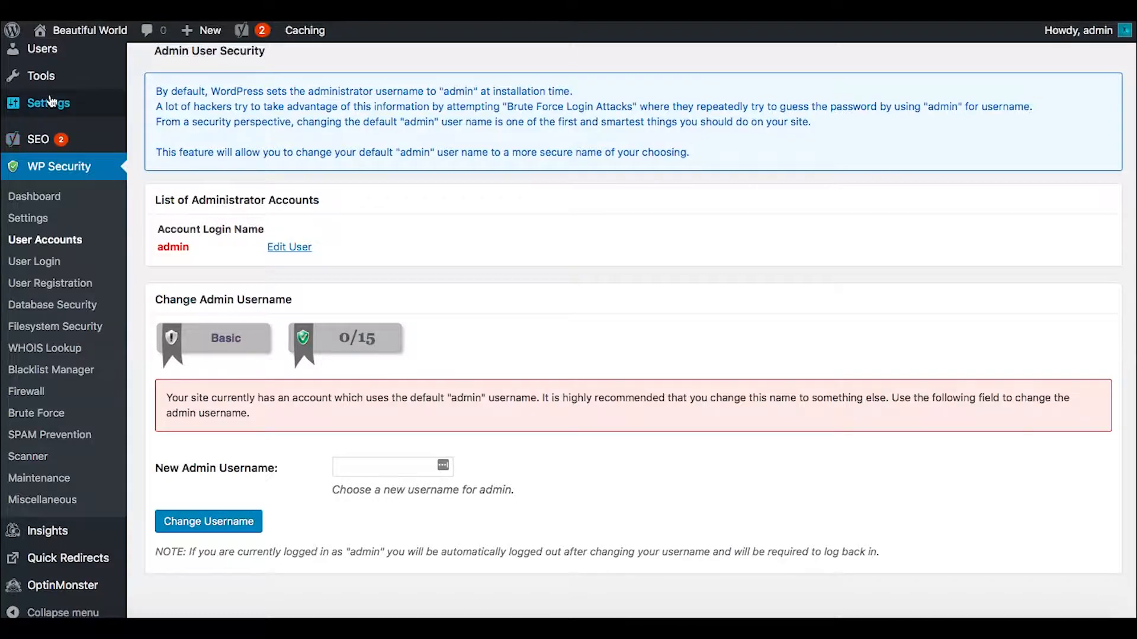
# Step: Return to the WordPress admin and open the Sharing settings of Jetpack
pyautogui.scroll(5, 80, 126)
pyautogui.moveTo(49, 101)
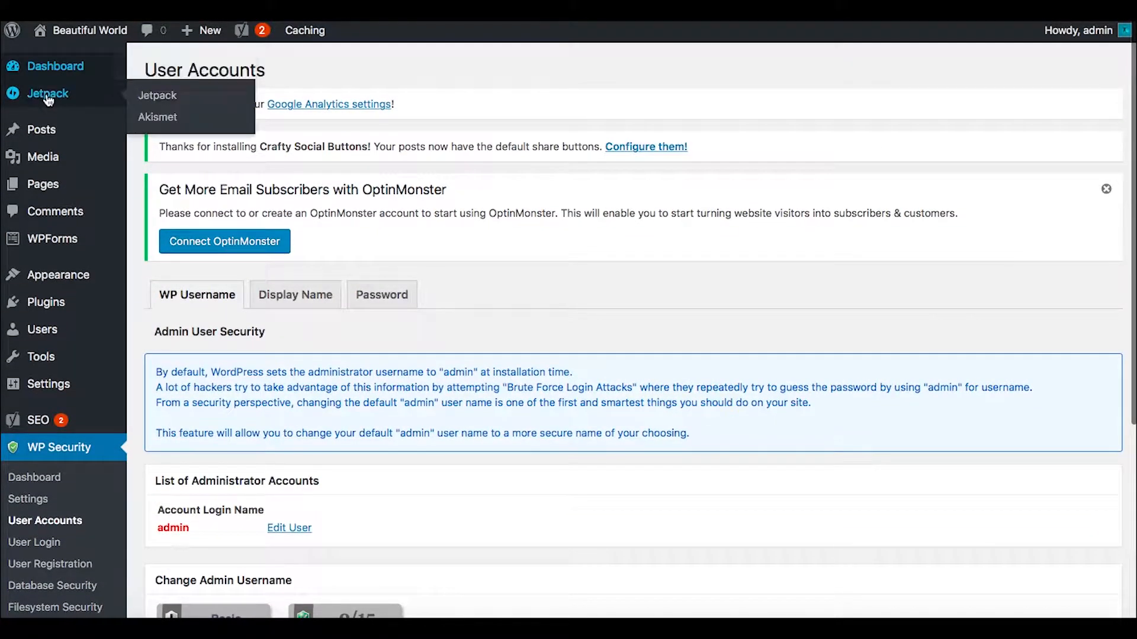
pyautogui.click(165, 99)
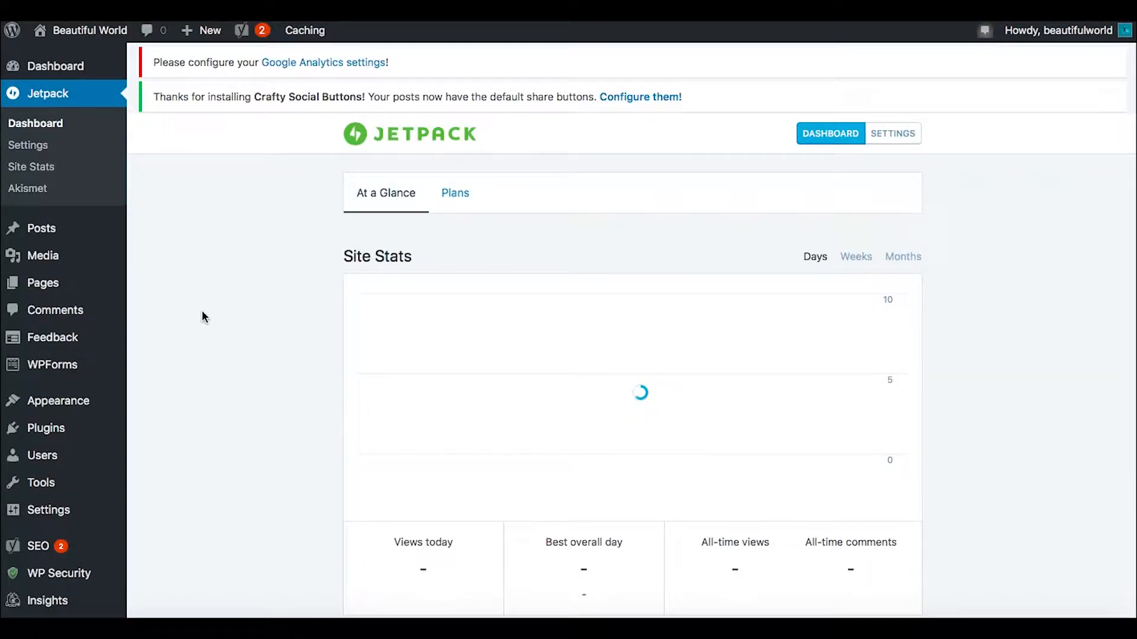
pyautogui.scroll(-6, 202, 315)
pyautogui.scroll(6, 201, 312)
pyautogui.click(893, 134)
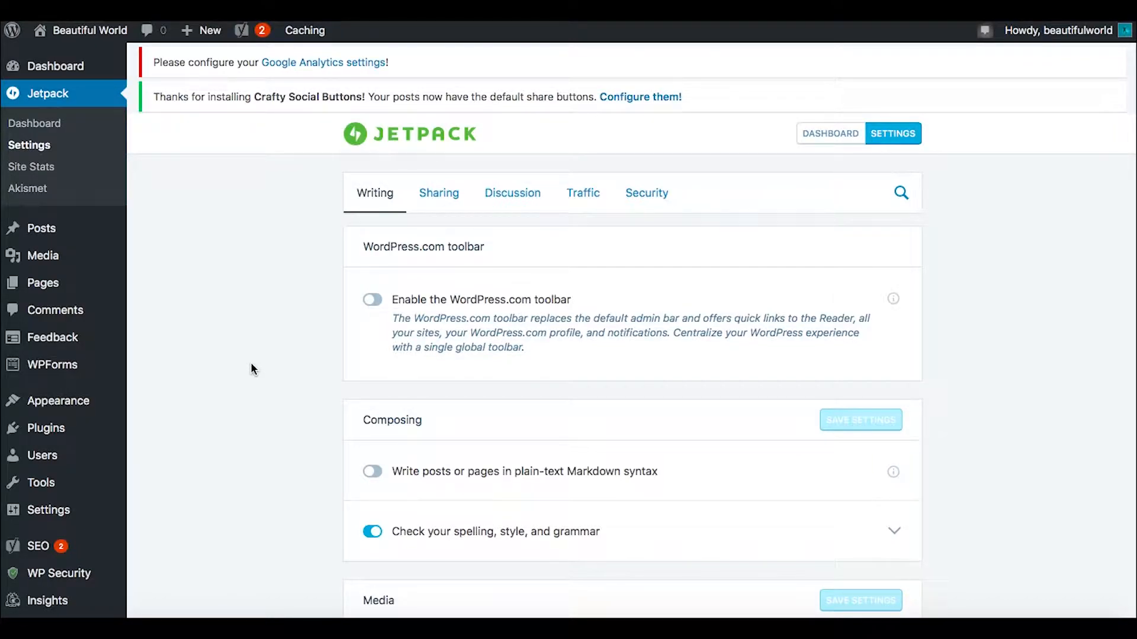
pyautogui.click(439, 193)
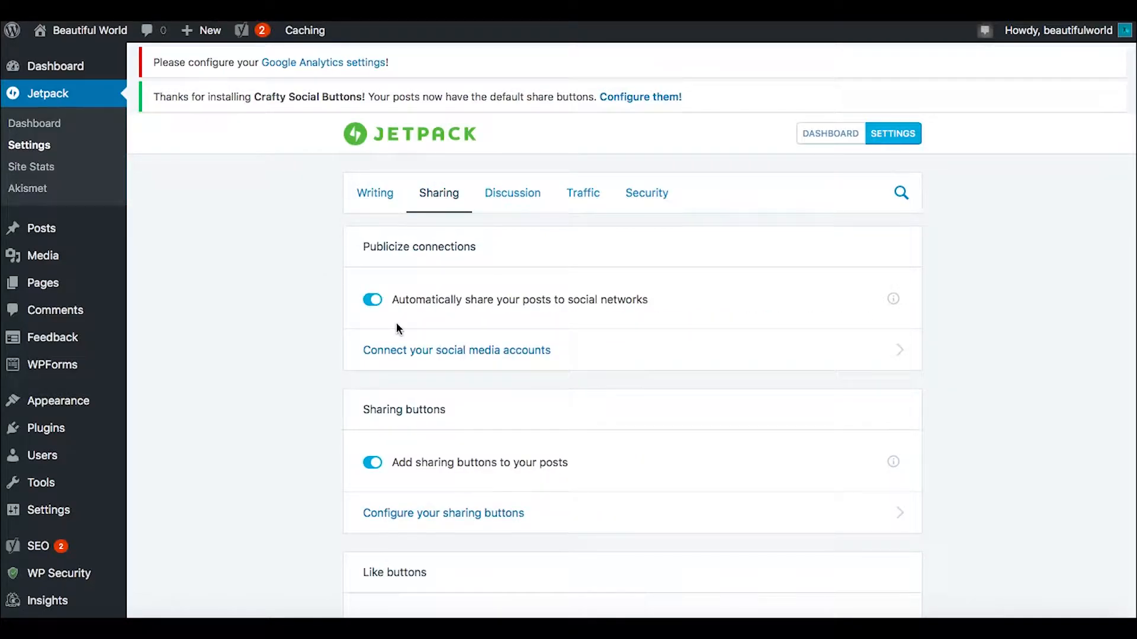
# Step: Review the site's daily traffic stats and the statistics categories on WordPress.com
pyautogui.scroll(-2, 662, 375)
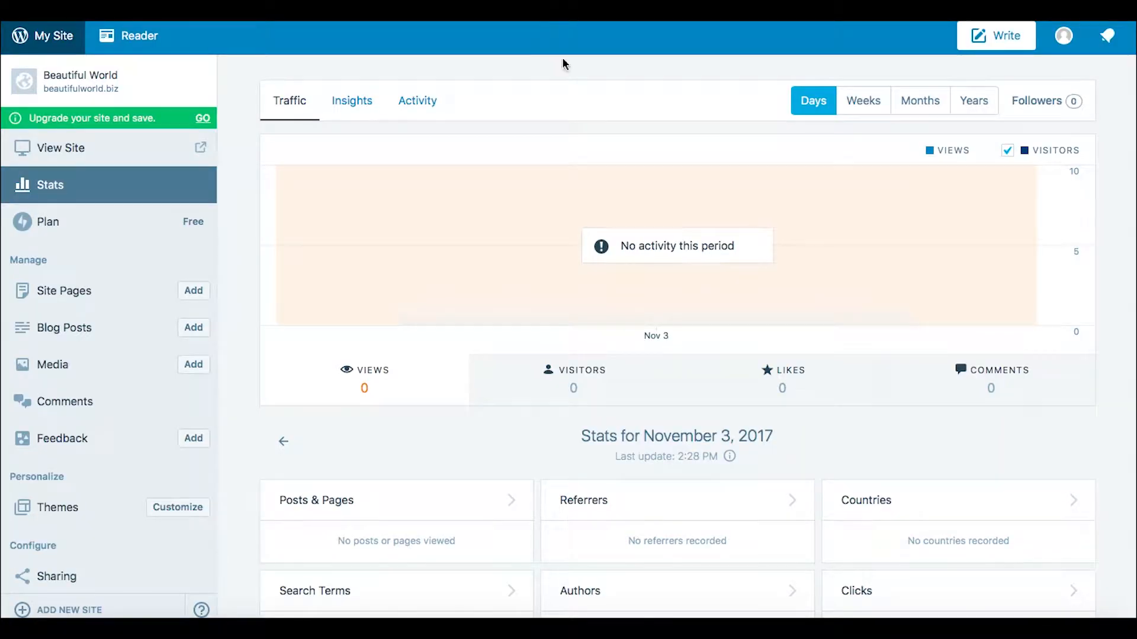
pyautogui.scroll(-3, 840, 417)
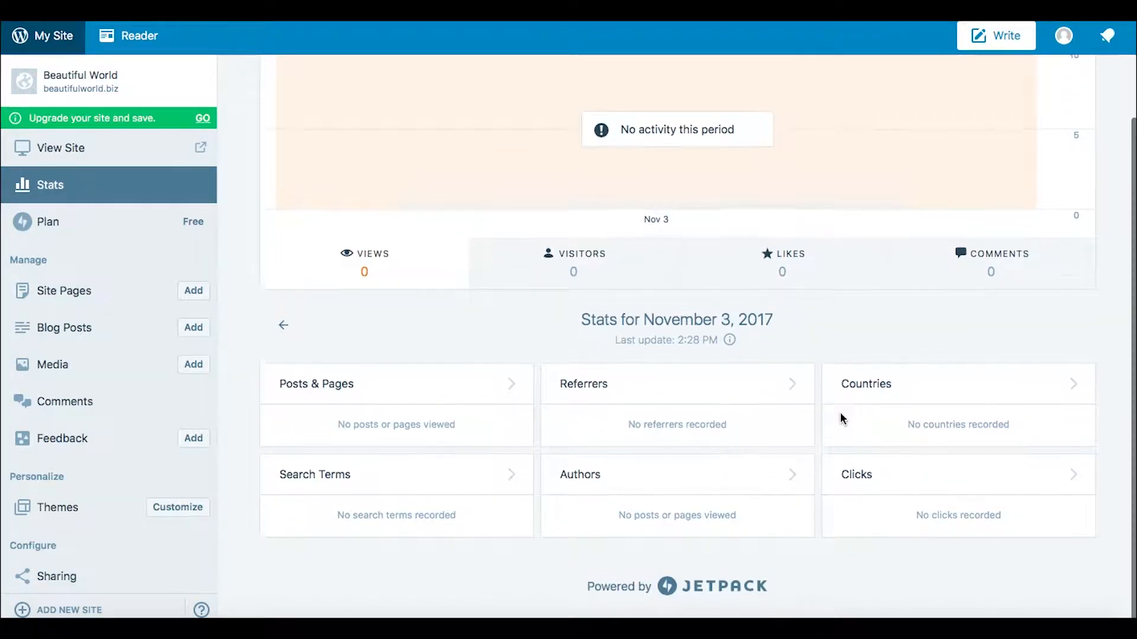
pyautogui.scroll(3, 841, 419)
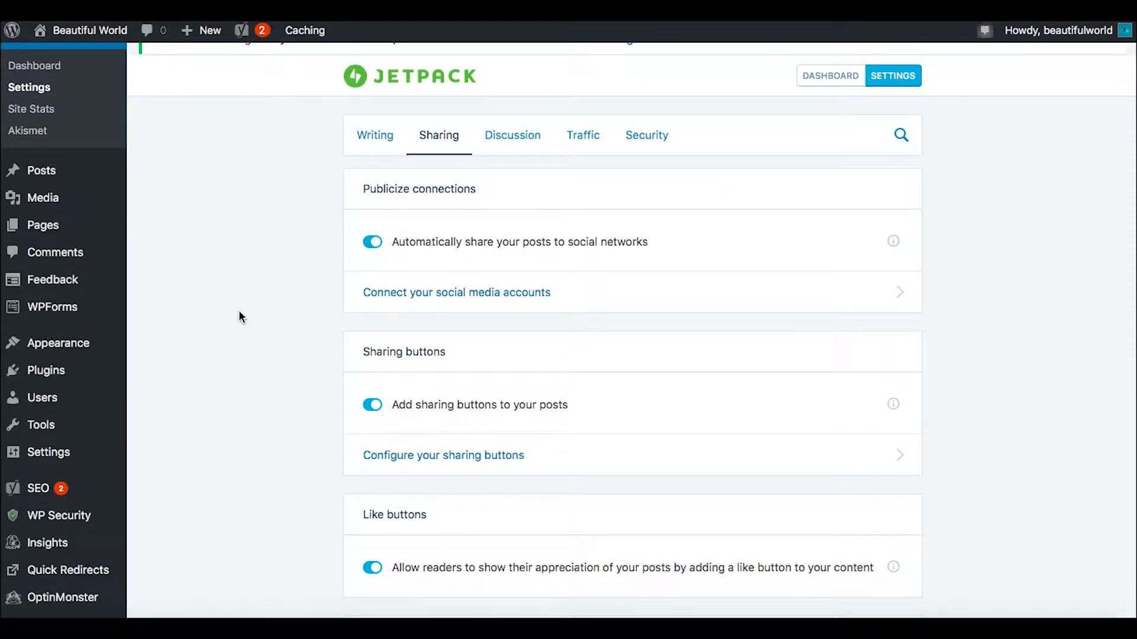
# Step: Configure the sharing buttons to show on Posts and Media, and save the changes
pyautogui.click(408, 461)
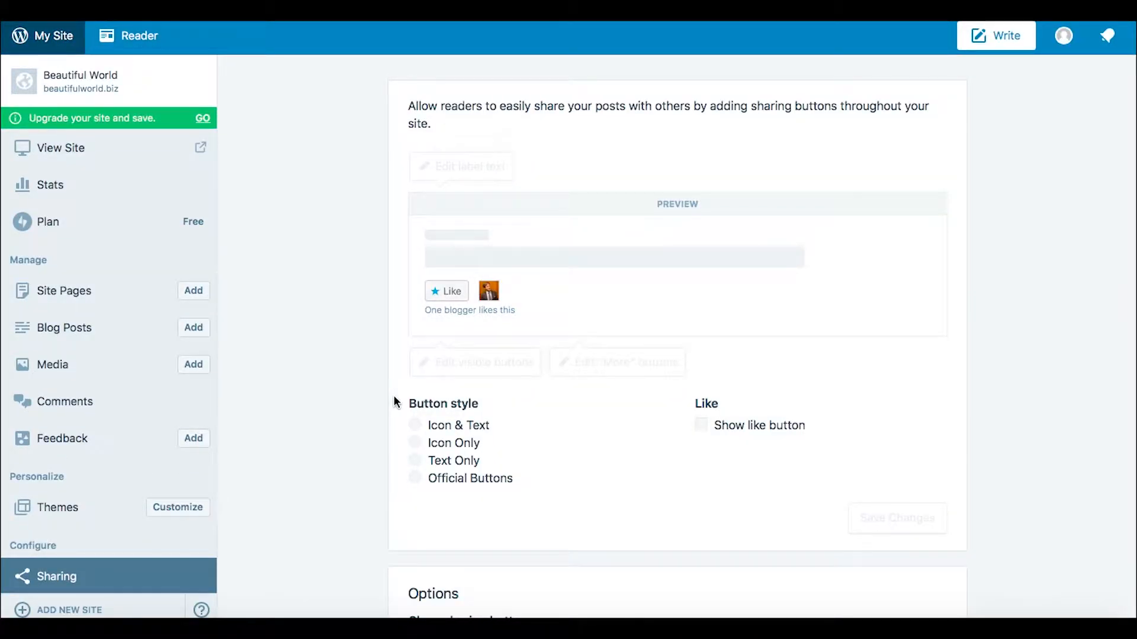
pyautogui.scroll(-5, 393, 403)
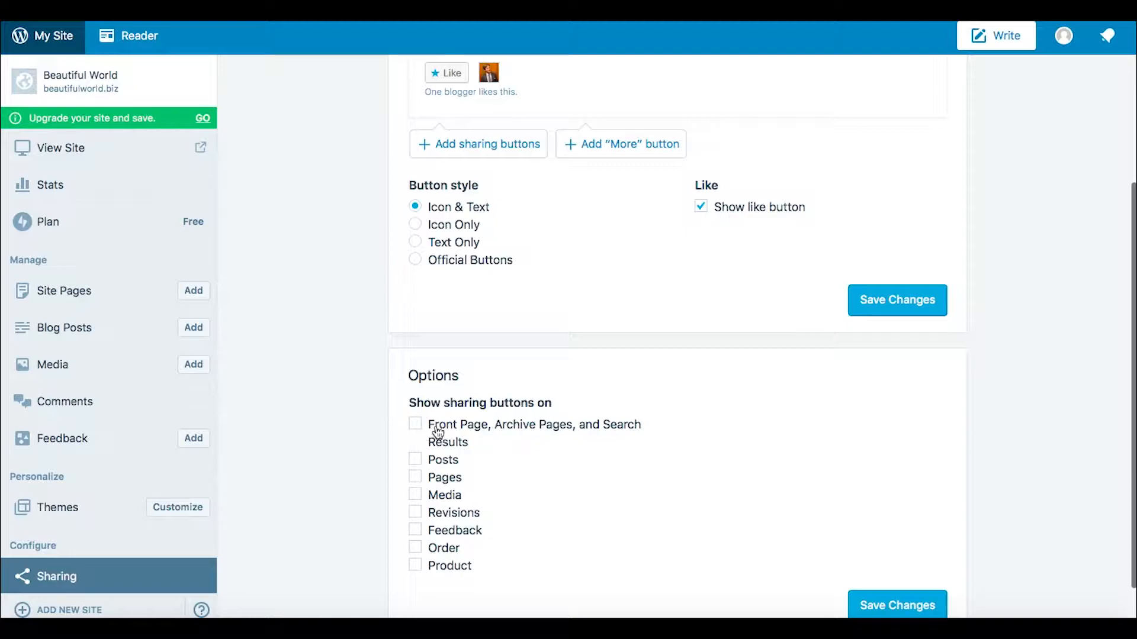
pyautogui.click(417, 460)
pyautogui.click(416, 495)
pyautogui.click(868, 604)
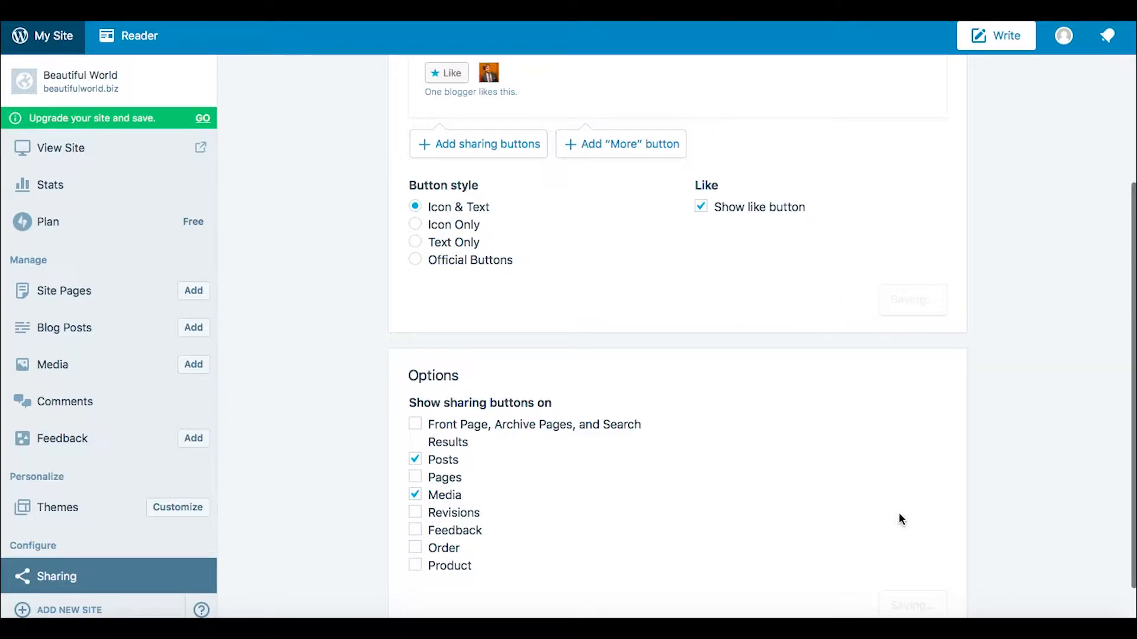
pyautogui.scroll(2, 1000, 273)
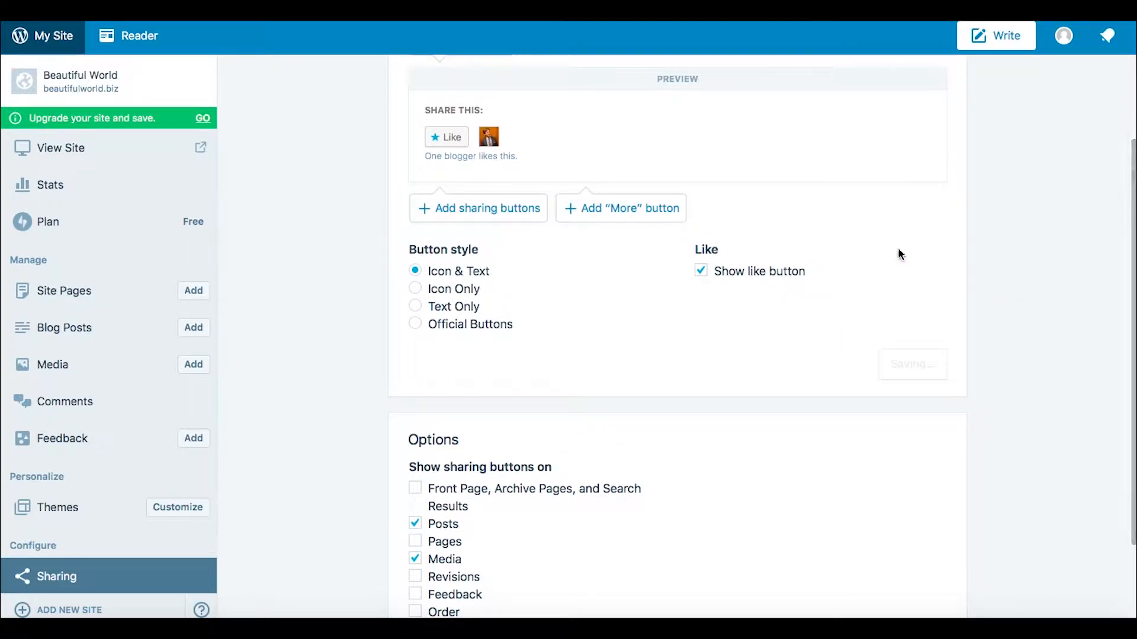
pyautogui.scroll(4, 439, 236)
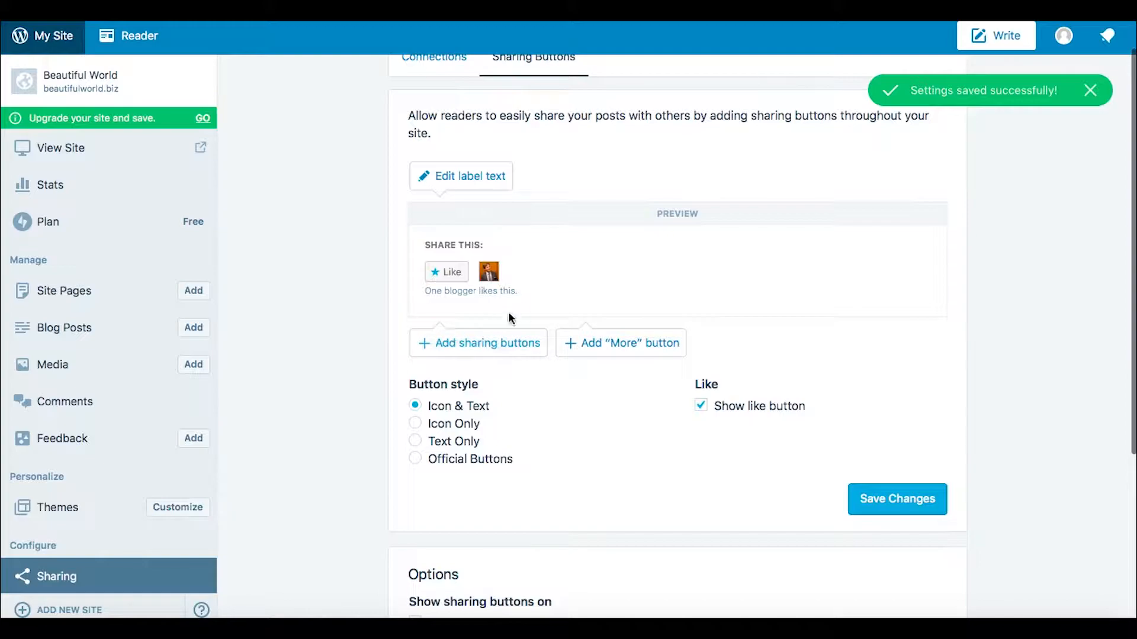
pyautogui.scroll(1, 338, 315)
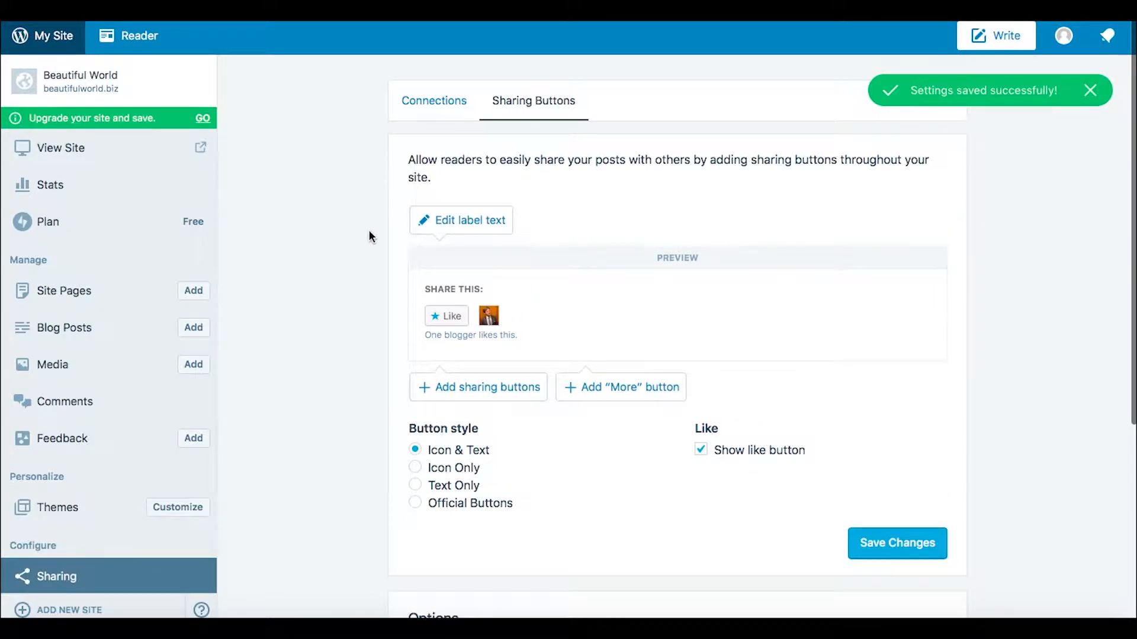
# Step: Compare the social account connections with the sharing button options, saving the button settings once more
pyautogui.click(435, 104)
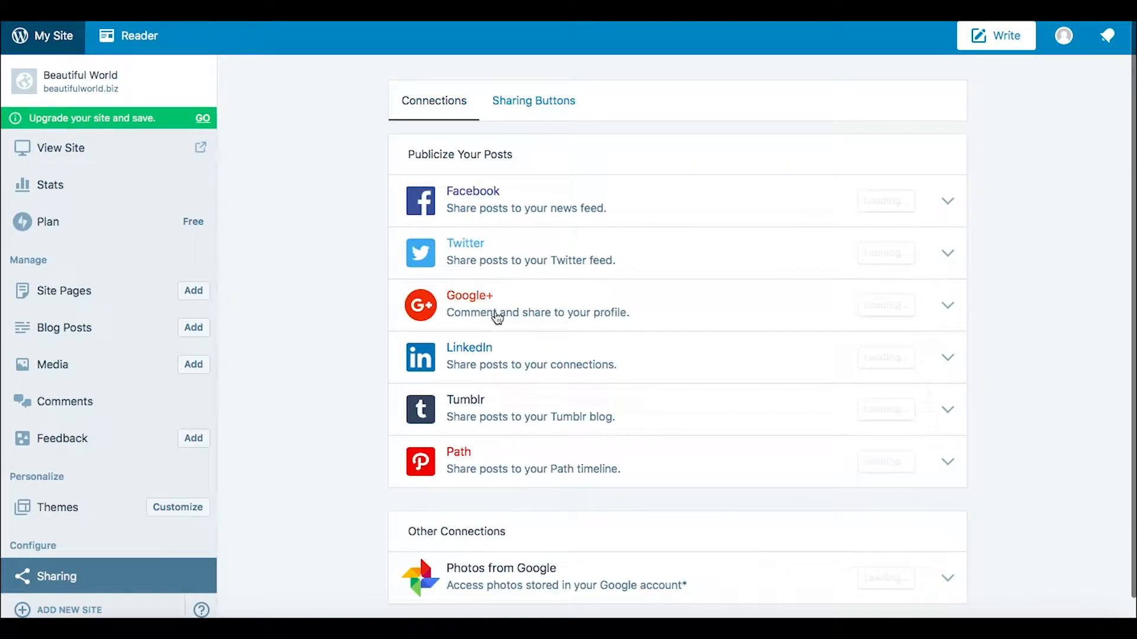
pyautogui.click(535, 107)
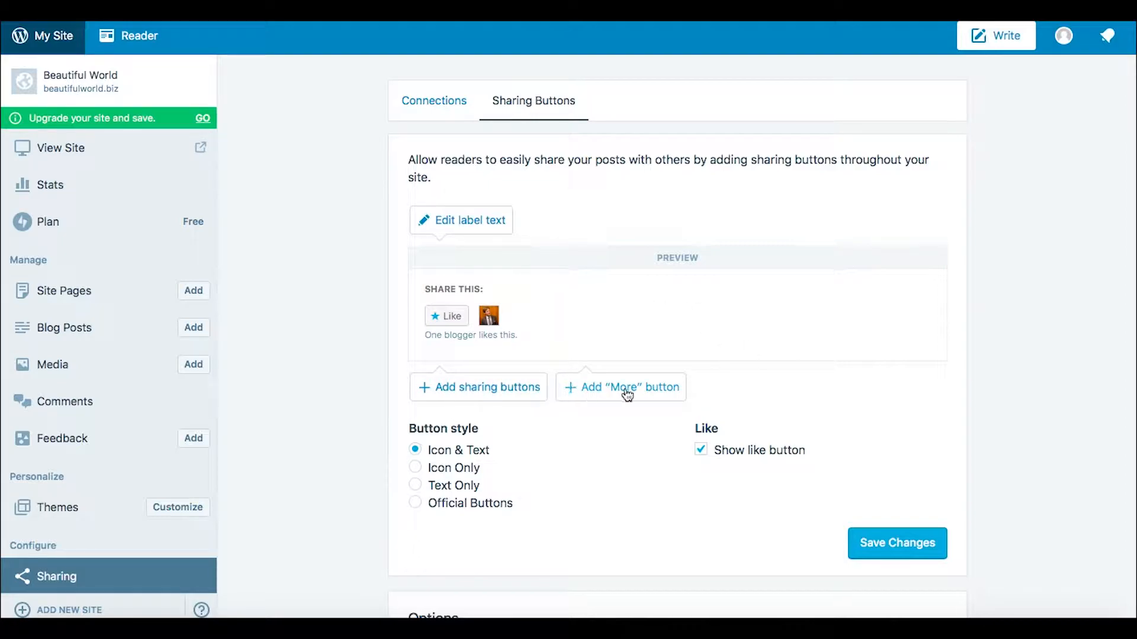
pyautogui.click(898, 549)
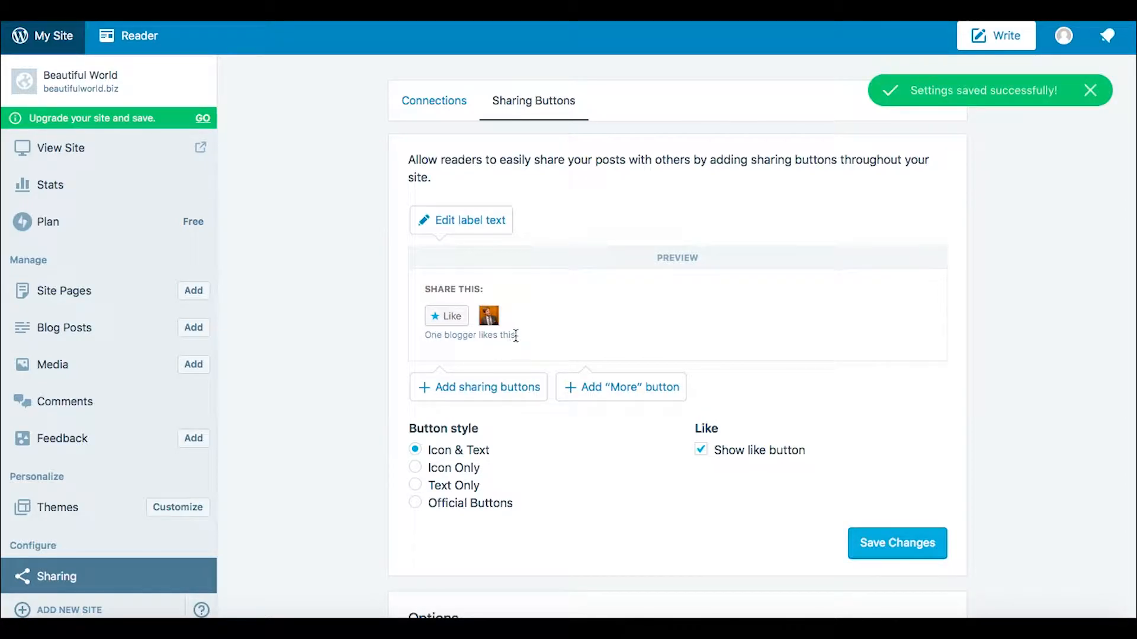
pyautogui.click(434, 106)
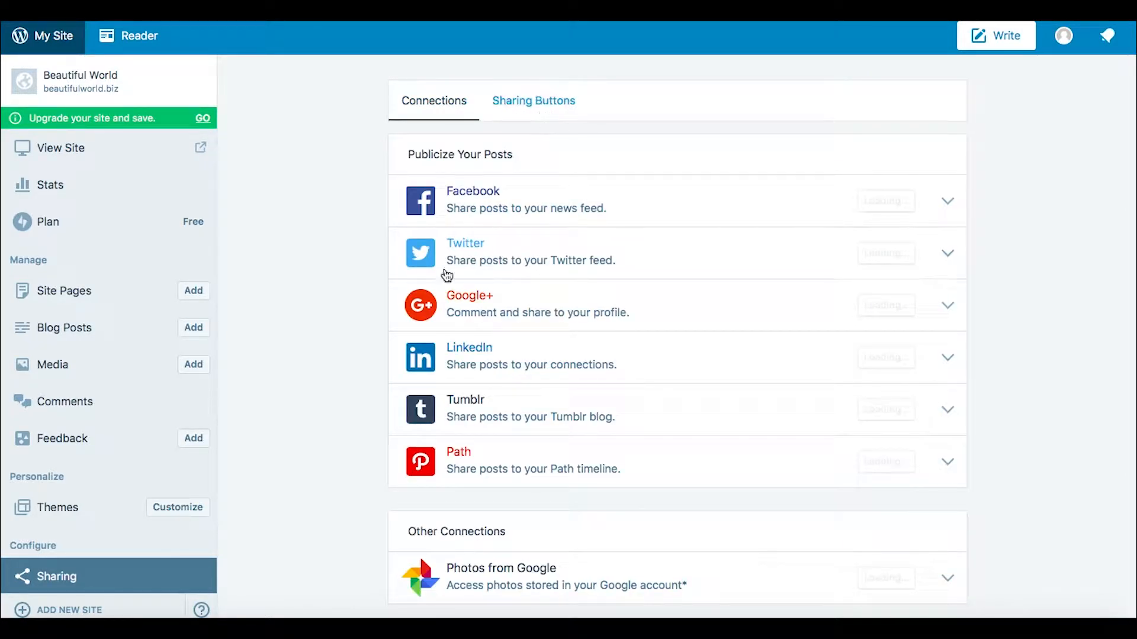
pyautogui.click(533, 104)
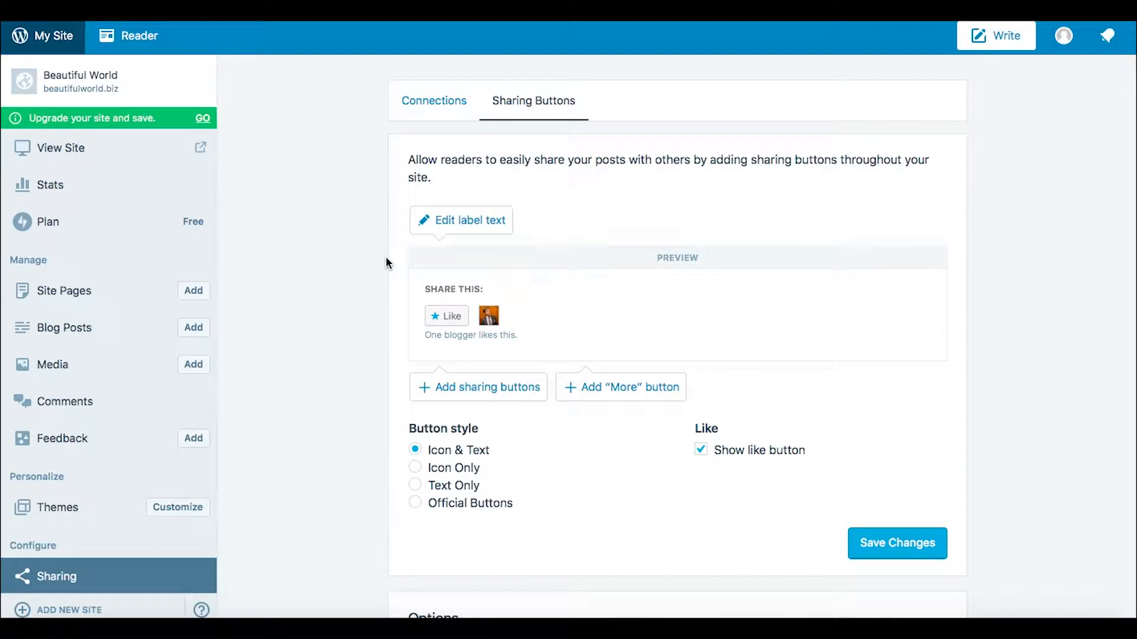
pyautogui.click(426, 114)
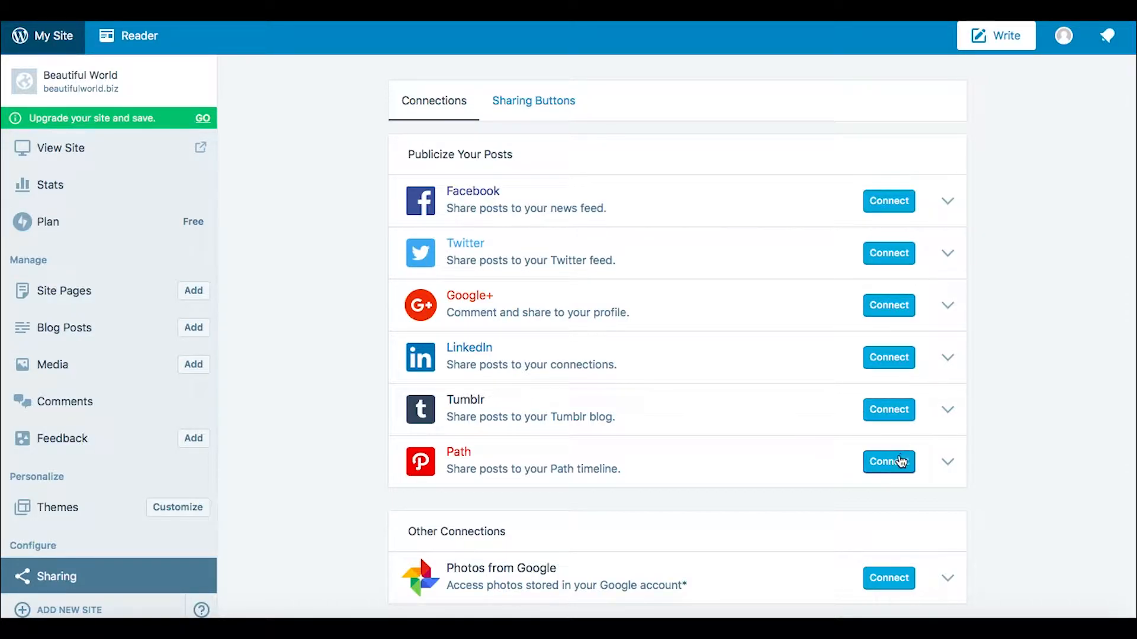
# Step: Switch from the social account connections to the sharing button settings
pyautogui.click(532, 105)
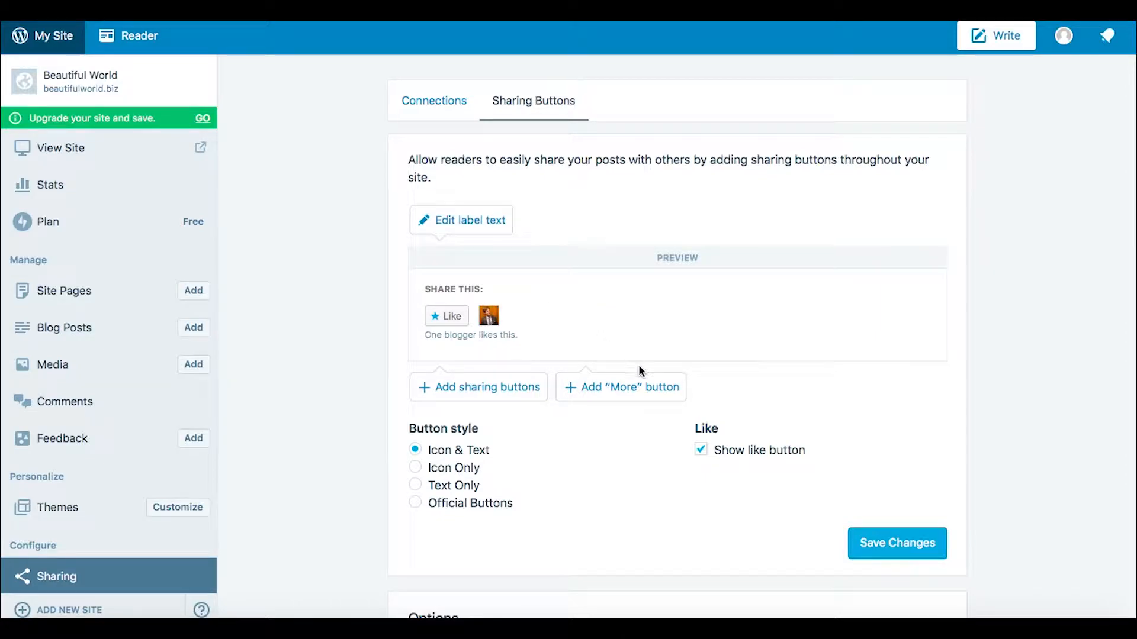
# Step: Add Facebook to the "More" dropdown of the sharing buttons
pyautogui.click(597, 392)
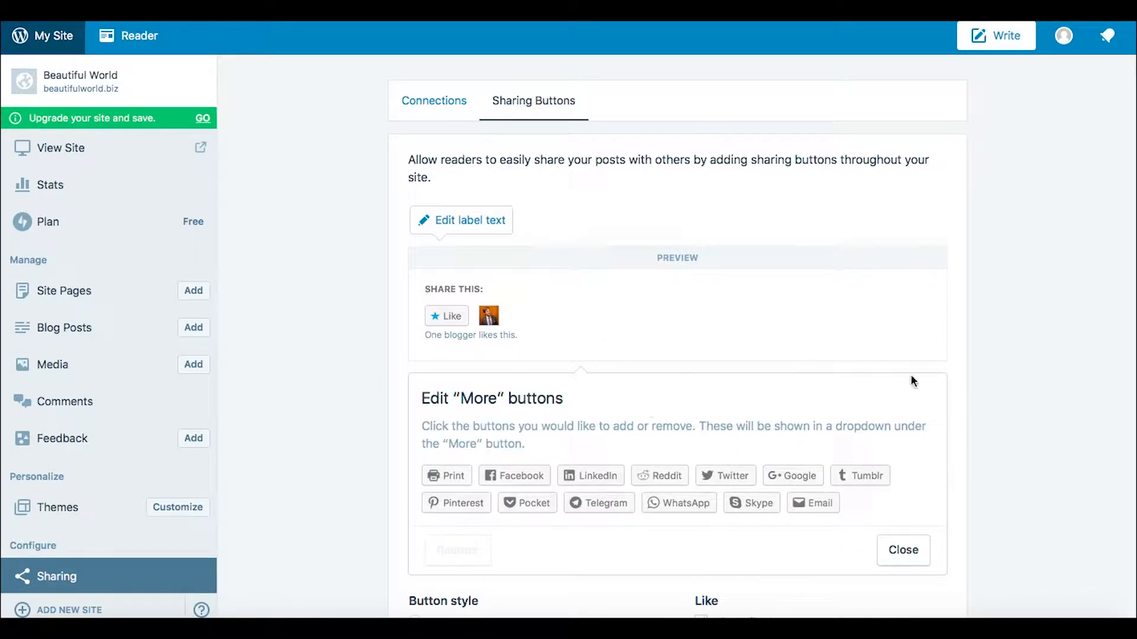
pyautogui.scroll(-3, 936, 393)
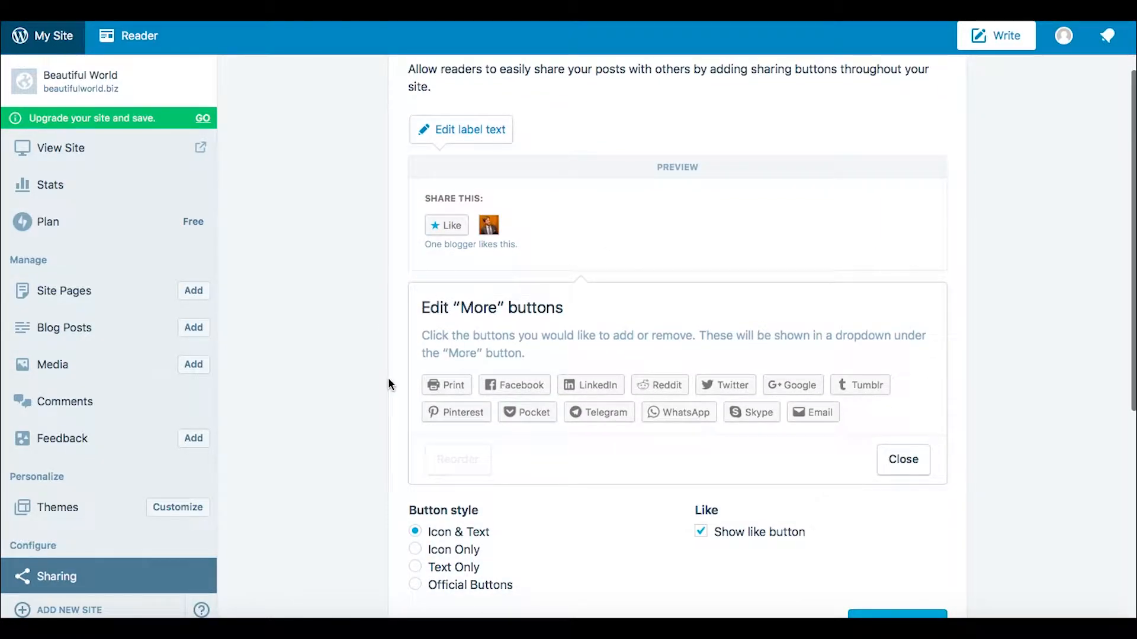
pyautogui.scroll(-1, 389, 384)
pyautogui.moveTo(507, 358)
pyautogui.mouseDown()
pyautogui.moveTo(533, 243)
pyautogui.moveTo(514, 356)
pyautogui.mouseUp()
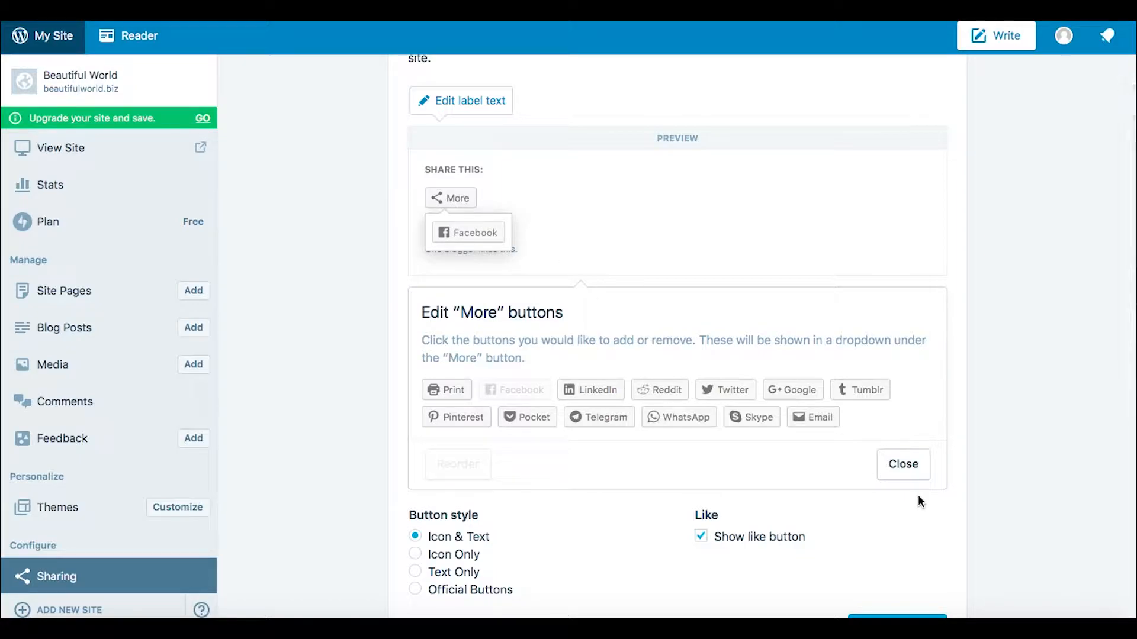
pyautogui.click(902, 464)
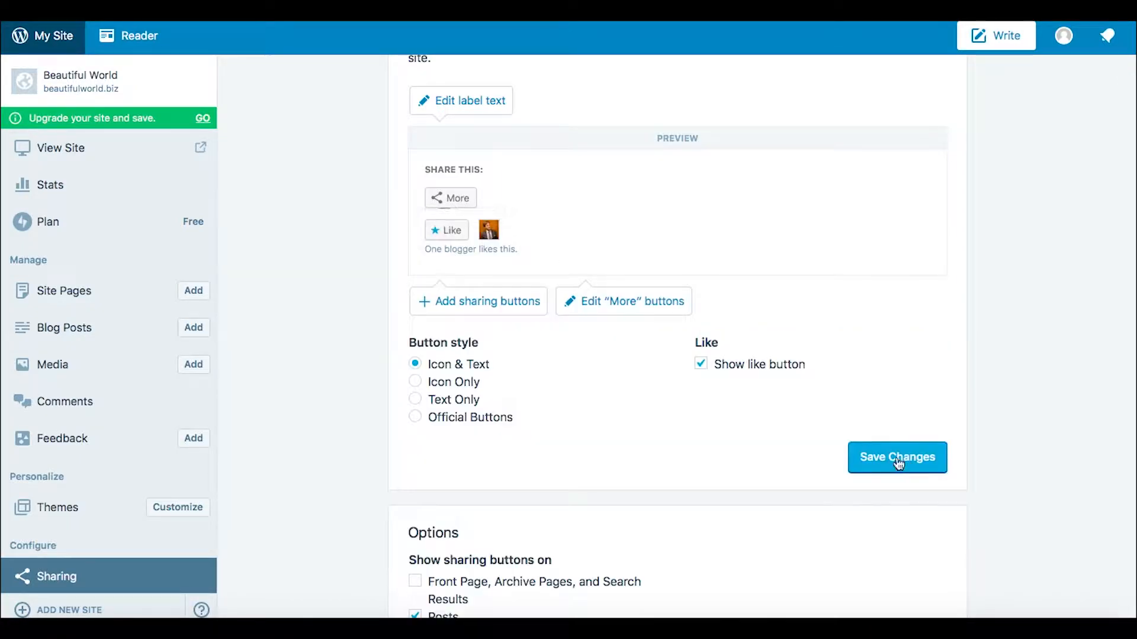
# Step: Add Facebook, LinkedIn, Reddit, Twitter, Google, Tumblr, Pinterest and WhatsApp as visible sharing buttons
pyautogui.click(474, 300)
pyautogui.click(496, 374)
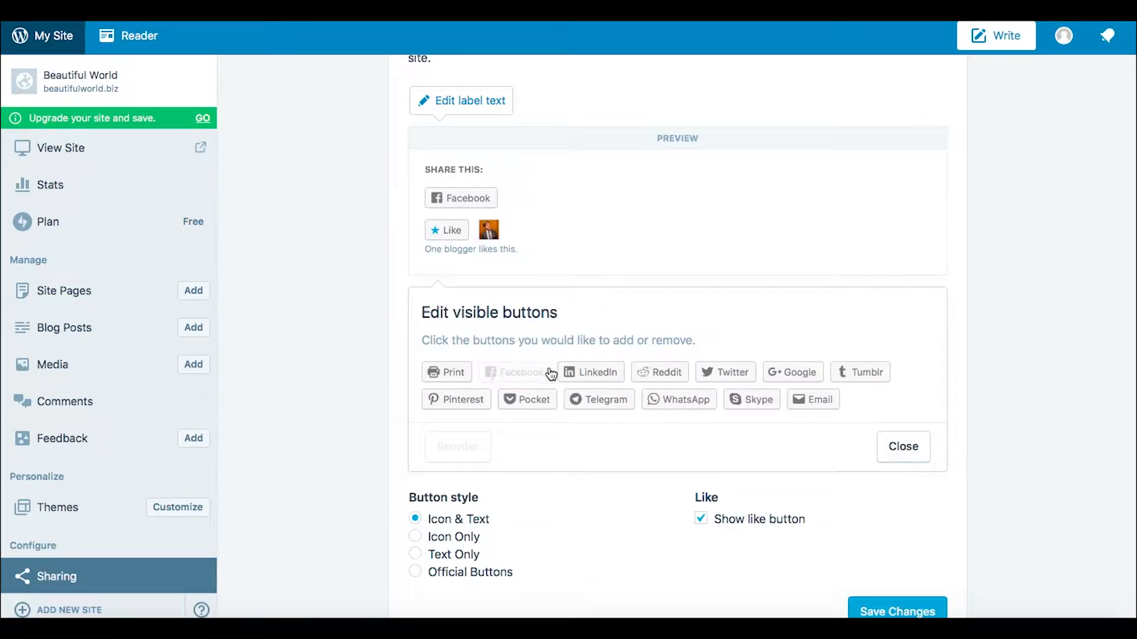
pyautogui.click(595, 376)
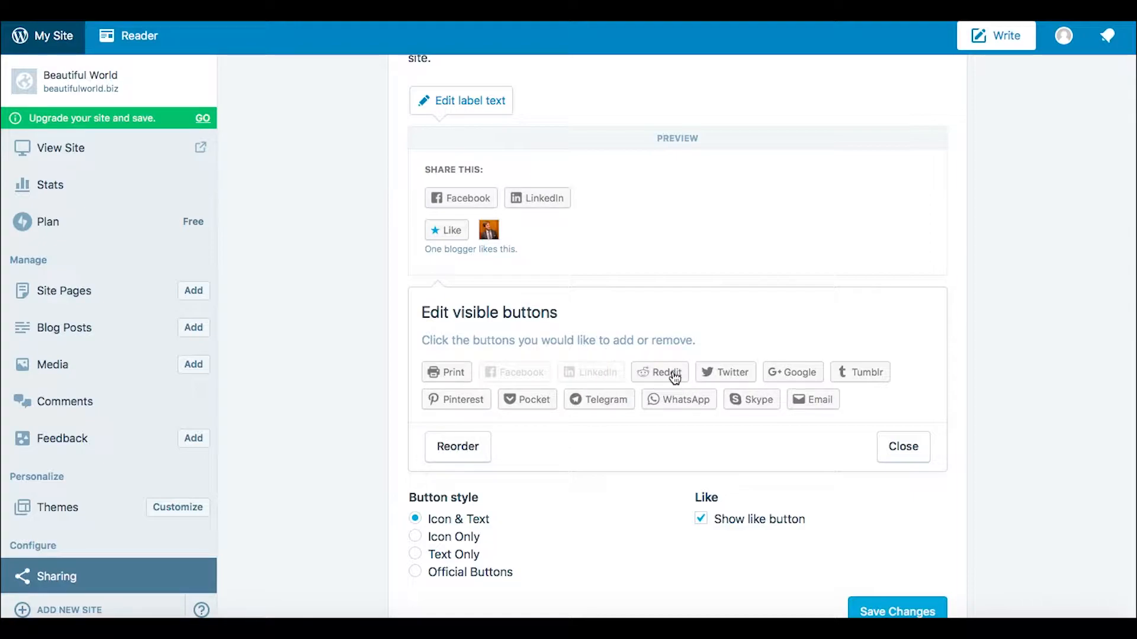
pyautogui.click(651, 374)
pyautogui.click(726, 377)
pyautogui.click(780, 373)
pyautogui.click(840, 374)
pyautogui.click(457, 408)
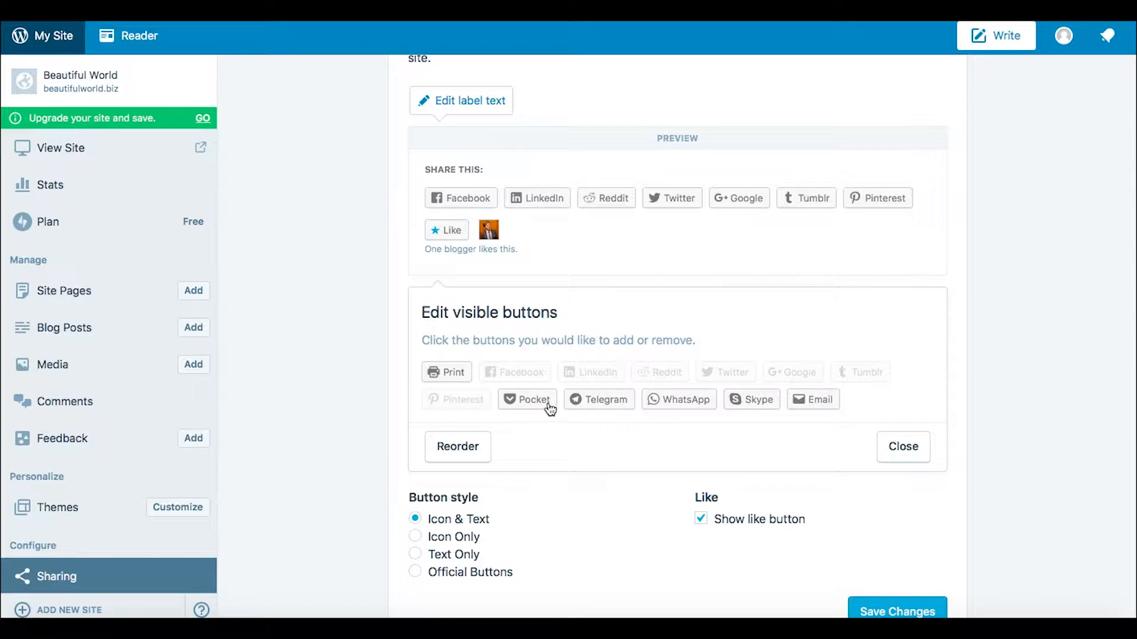
pyautogui.click(680, 401)
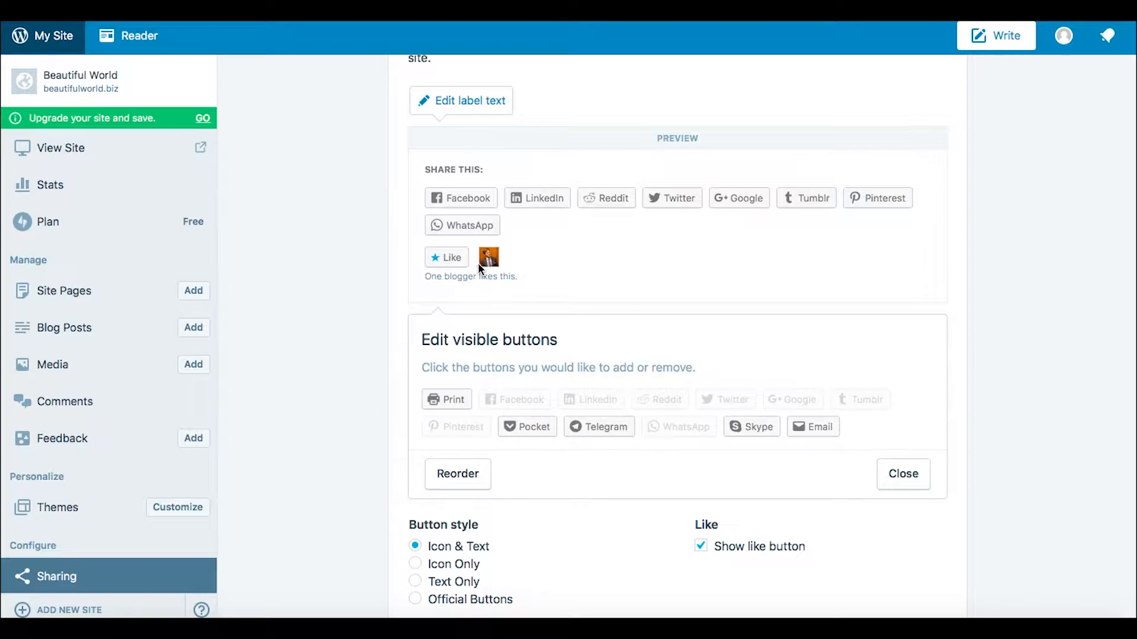
pyautogui.click(903, 473)
# Step: Add Print, Pocket, Telegram, Skype and Email to the "More" dropdown of the sharing buttons
pyautogui.click(614, 329)
pyautogui.click(438, 417)
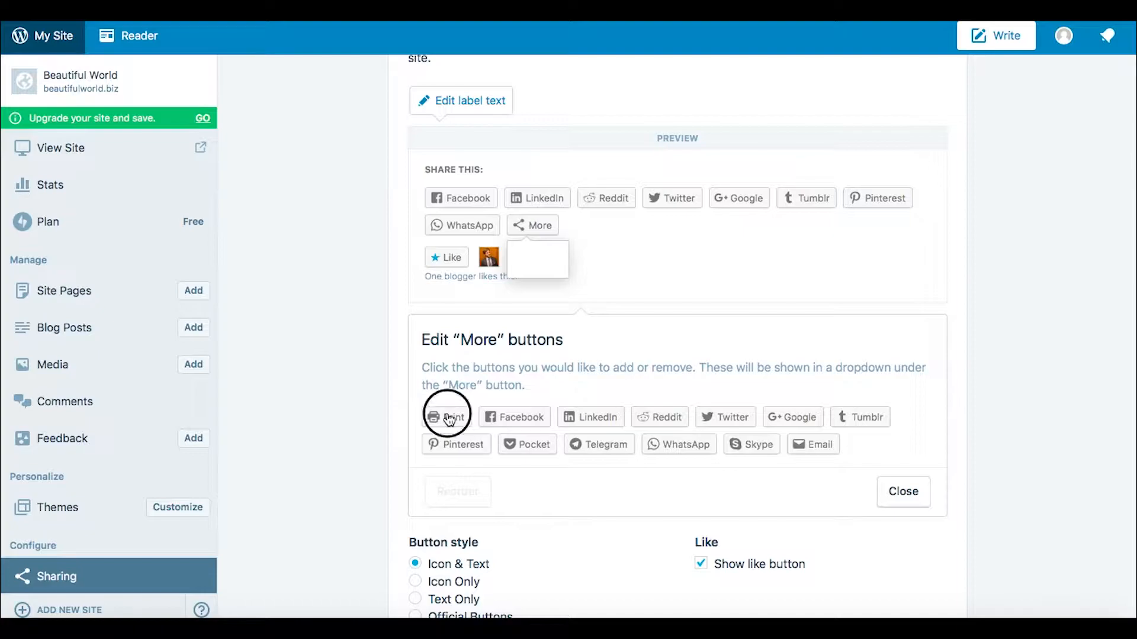
pyautogui.click(532, 453)
pyautogui.click(594, 447)
pyautogui.click(745, 450)
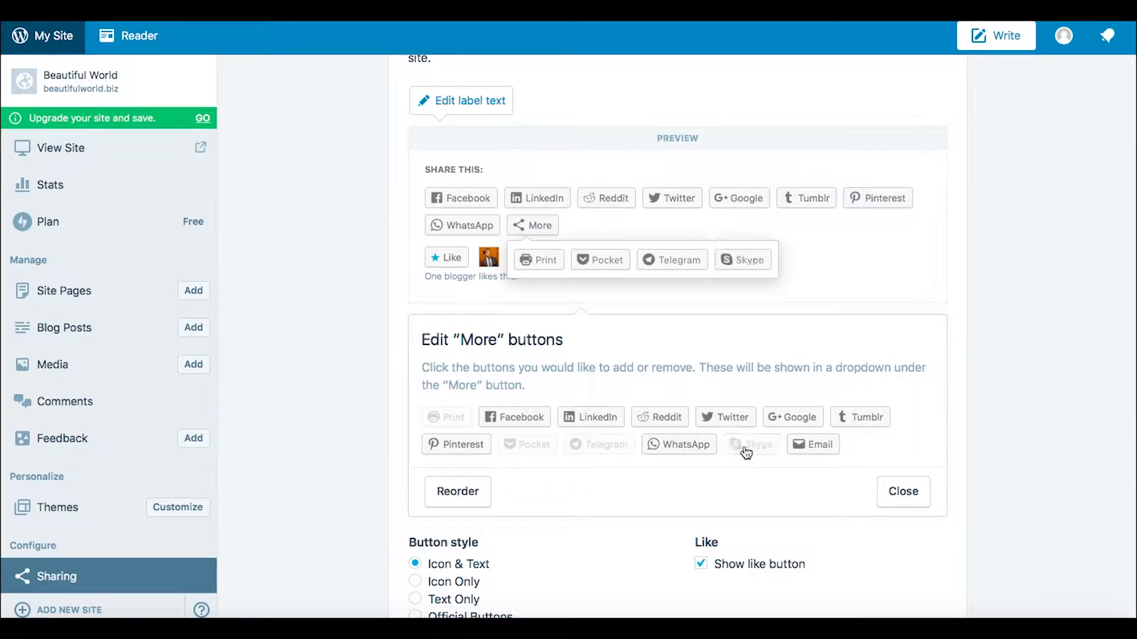
pyautogui.click(811, 447)
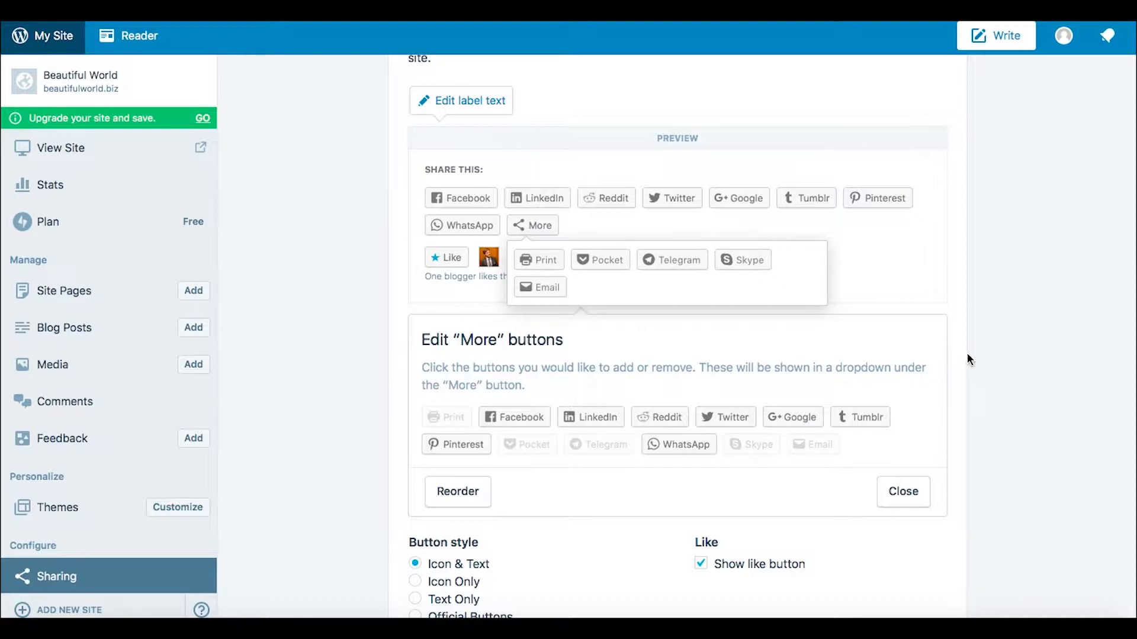
pyautogui.click(912, 496)
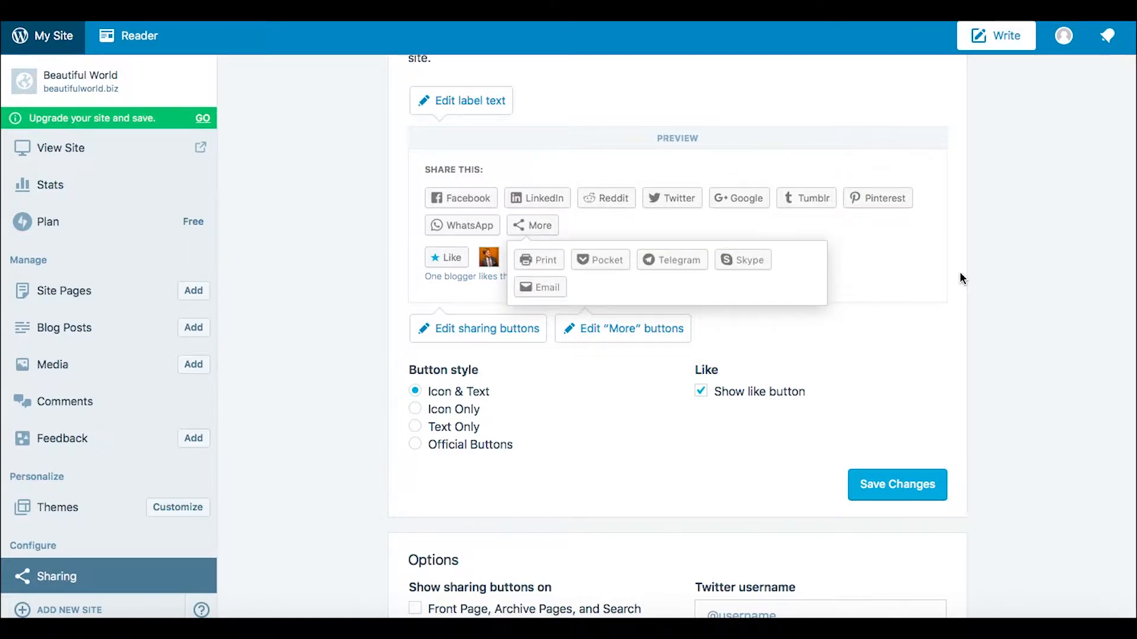
# Step: Save the sharing button changes and look over the preview
pyautogui.scroll(2, 963, 279)
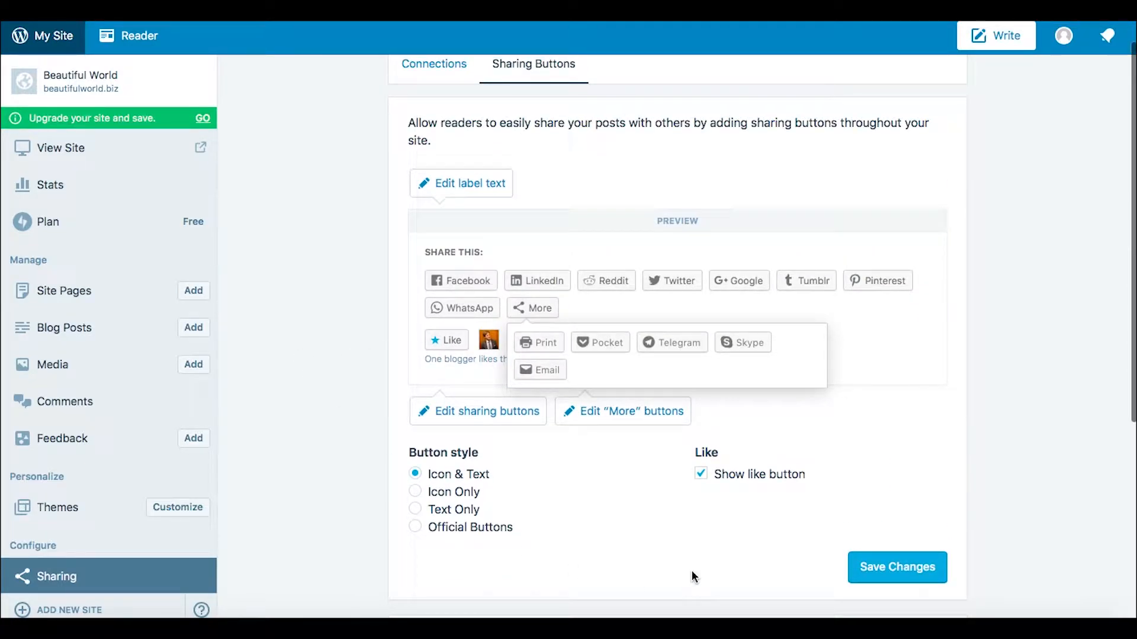
pyautogui.click(906, 566)
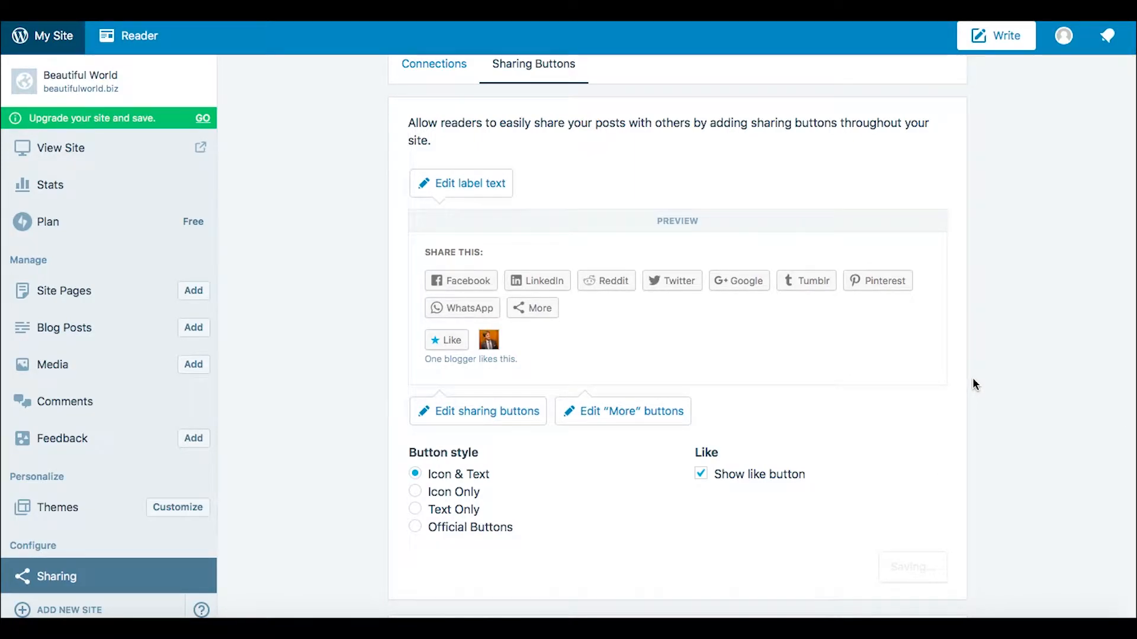
pyautogui.scroll(-4, 972, 378)
pyautogui.scroll(2, 972, 378)
pyautogui.scroll(3, 972, 378)
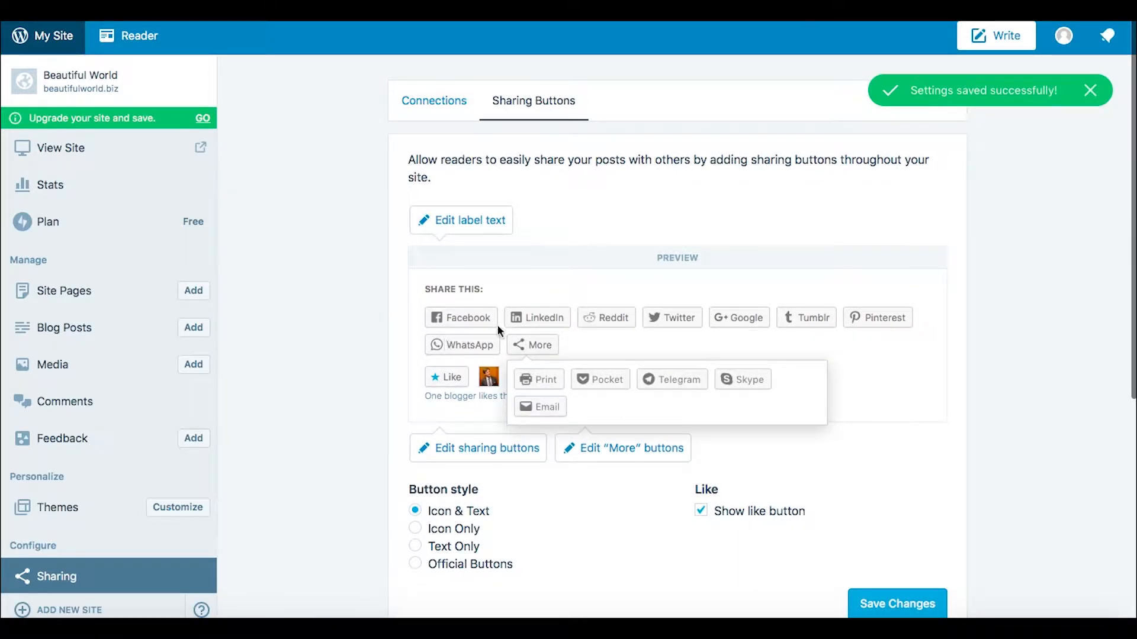
# Step: Review the social account connections and the options for where the sharing buttons show
pyautogui.click(441, 101)
pyautogui.click(514, 105)
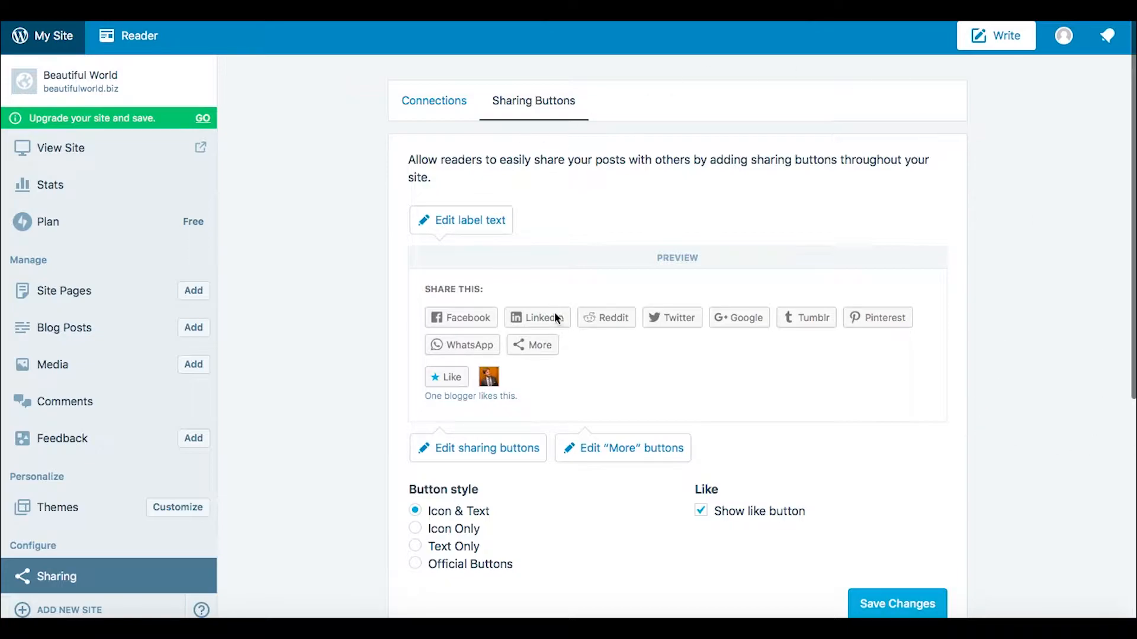
pyautogui.scroll(-6, 1024, 431)
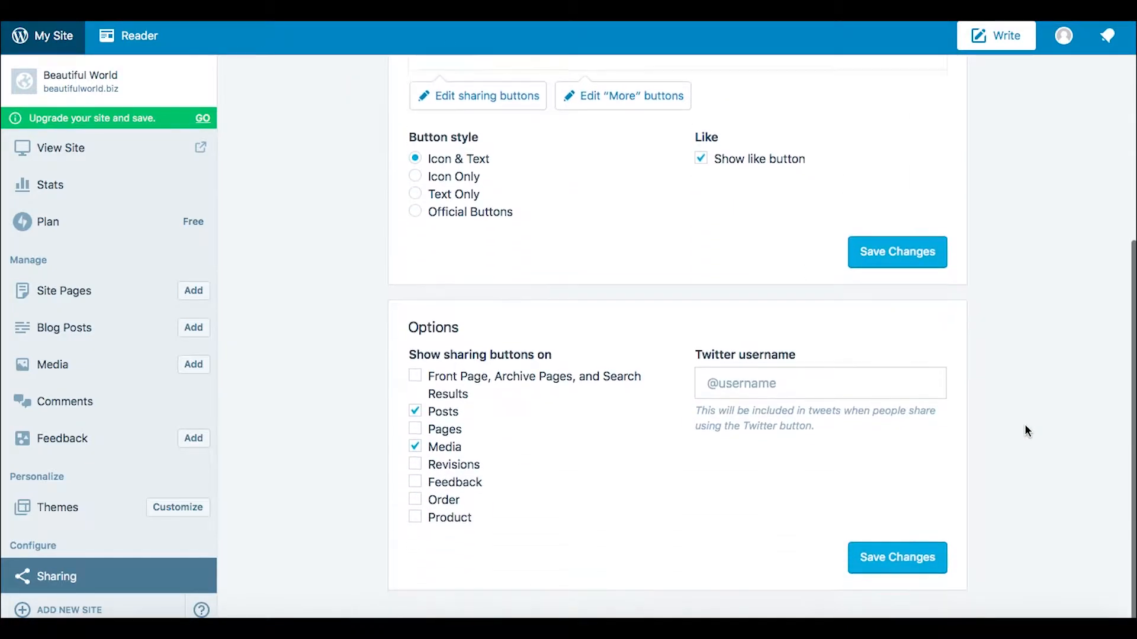
pyautogui.scroll(6, 1024, 431)
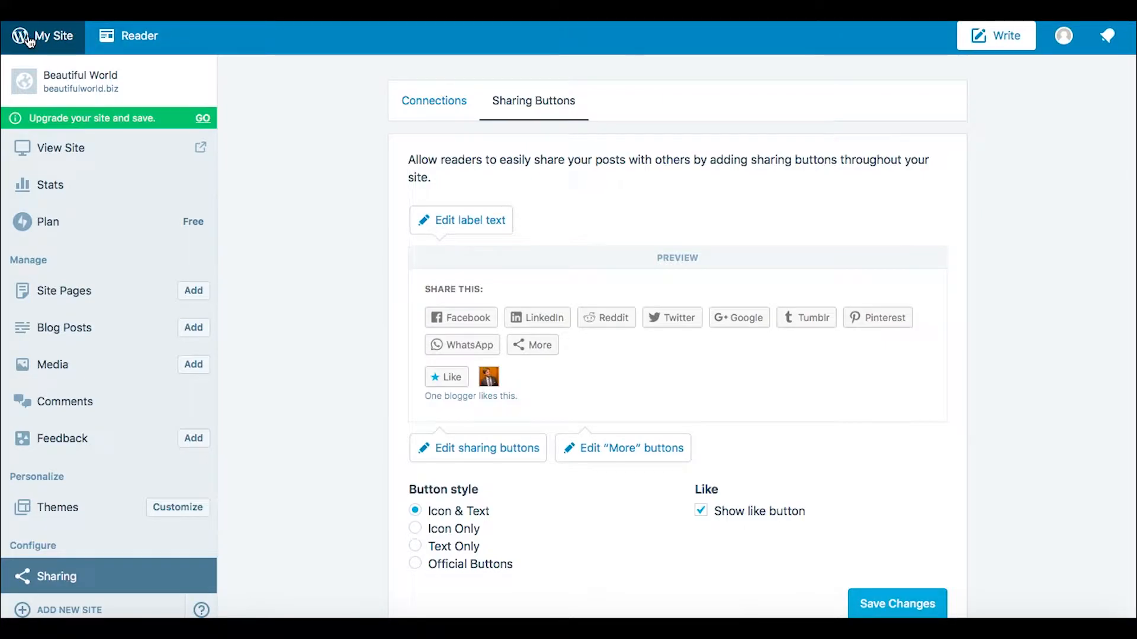
pyautogui.scroll(-6, 370, 489)
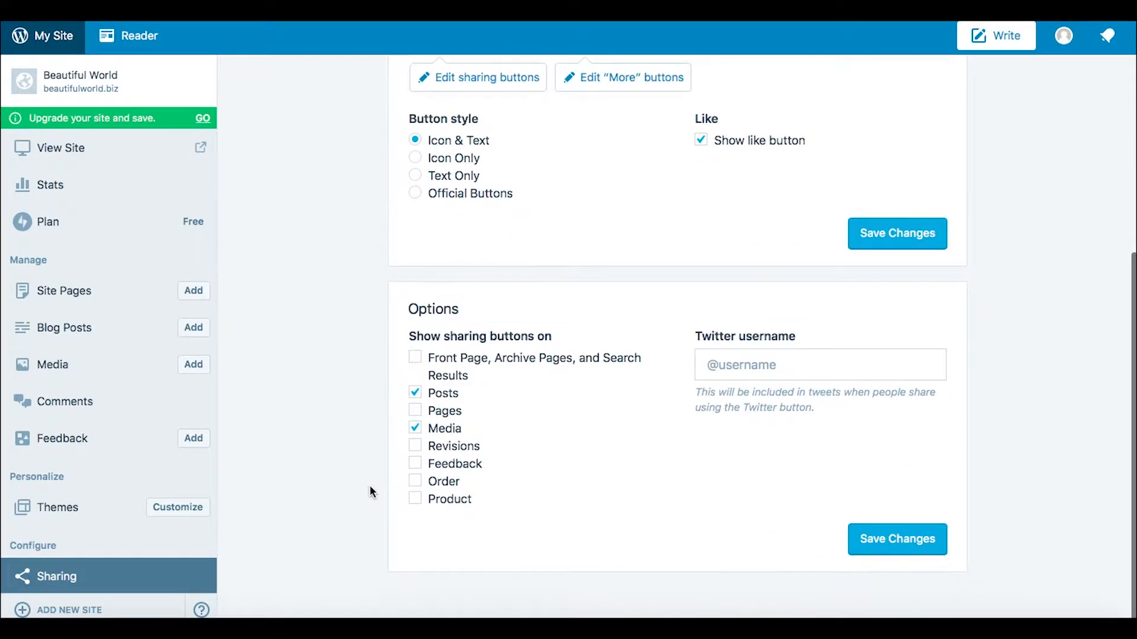
# Step: View the live site and look over its front page
pyautogui.click(76, 152)
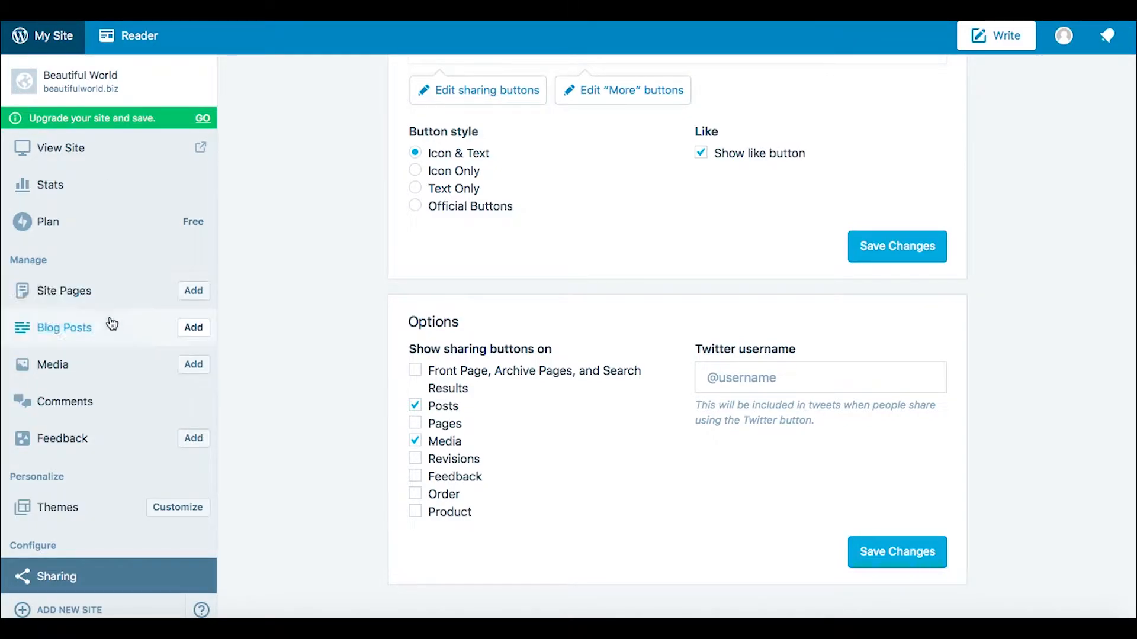
pyautogui.click(70, 143)
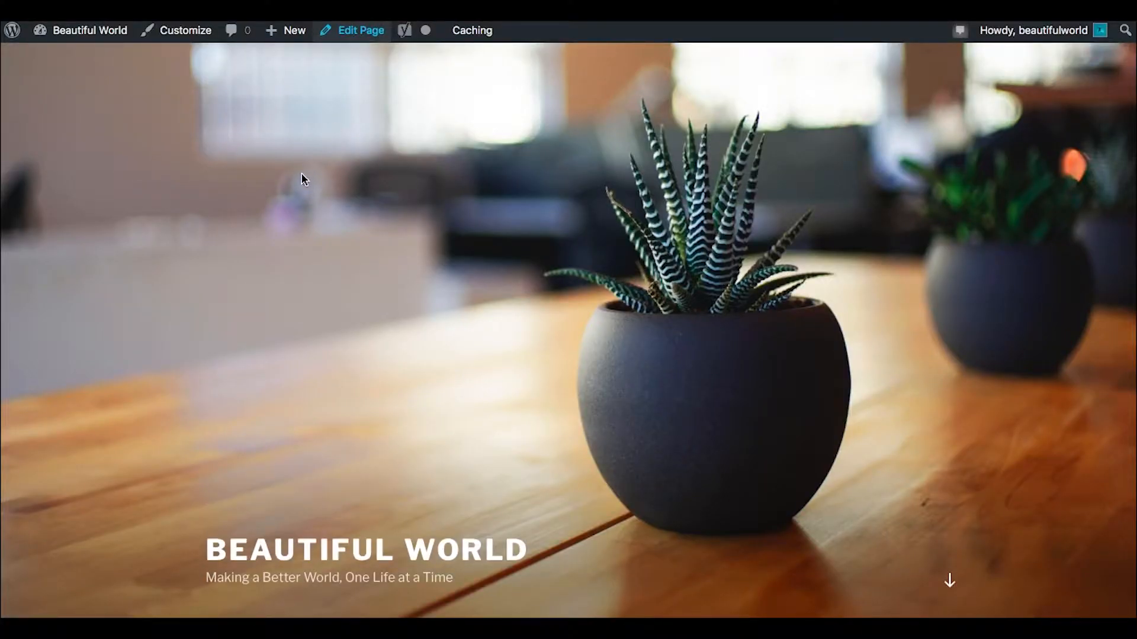
pyautogui.scroll(-2, 627, 337)
pyautogui.scroll(-3, 626, 338)
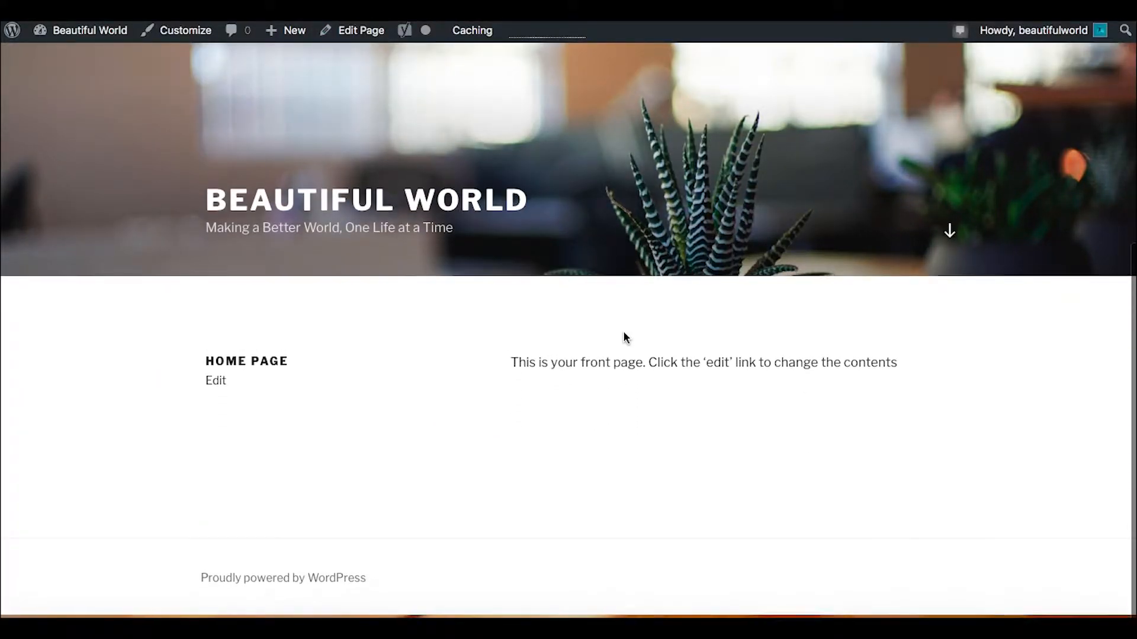
pyautogui.scroll(5, 626, 338)
pyautogui.scroll(-4, 626, 337)
pyautogui.scroll(-1, 626, 338)
pyautogui.scroll(5, 624, 335)
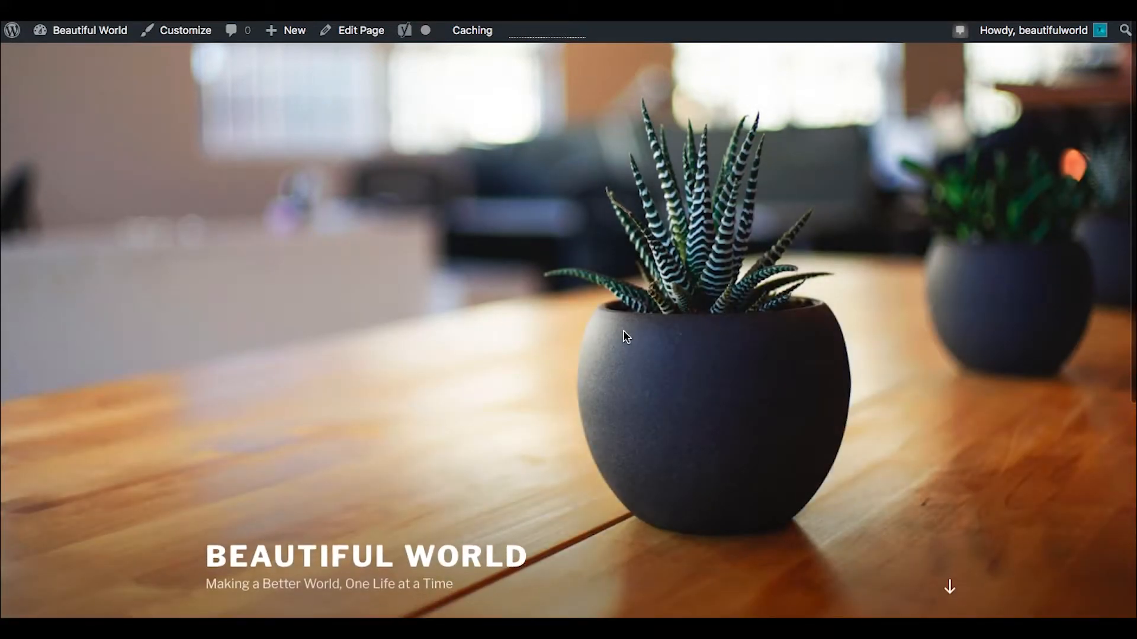
# Step: Go back to the WordPress admin dashboard and open the Jetpack settings
pyautogui.moveTo(89, 41)
pyautogui.click(66, 59)
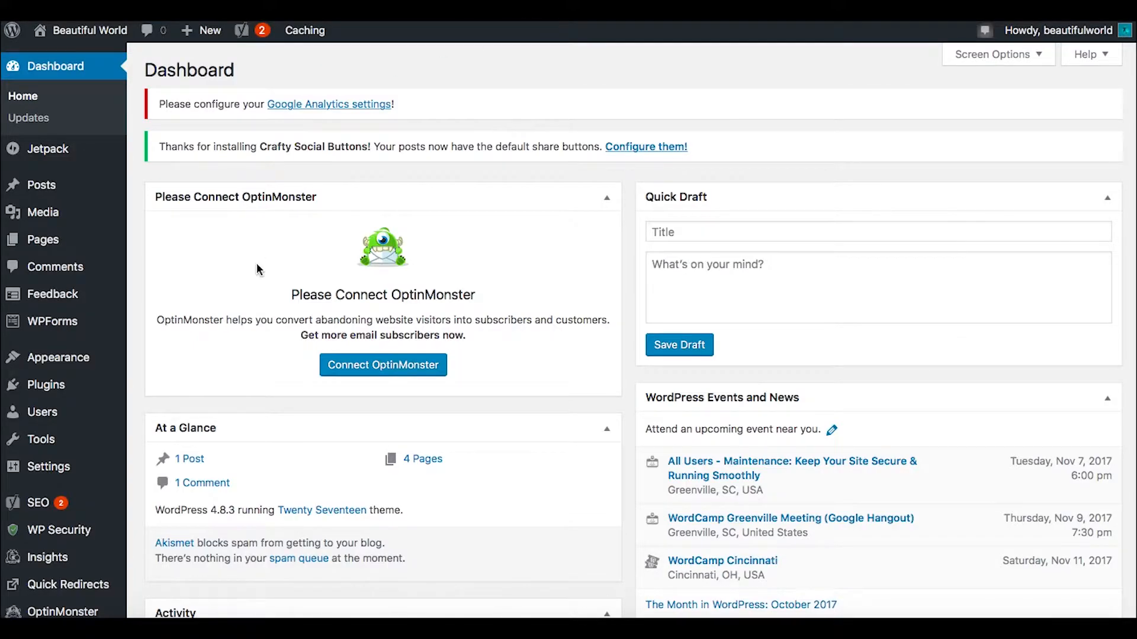
pyautogui.moveTo(71, 153)
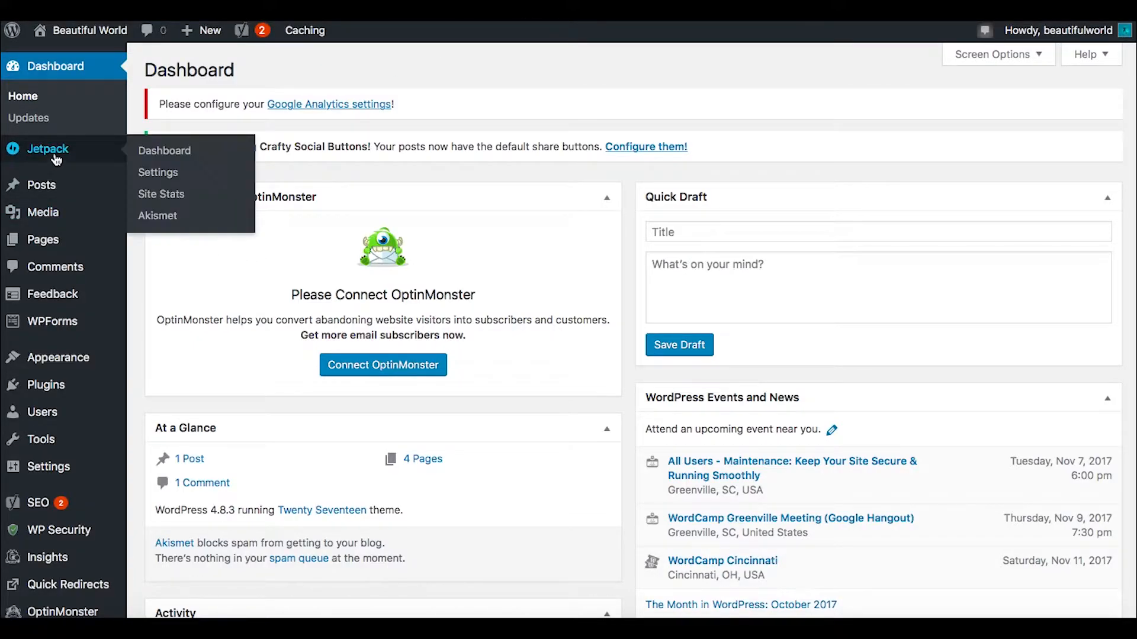
pyautogui.click(174, 151)
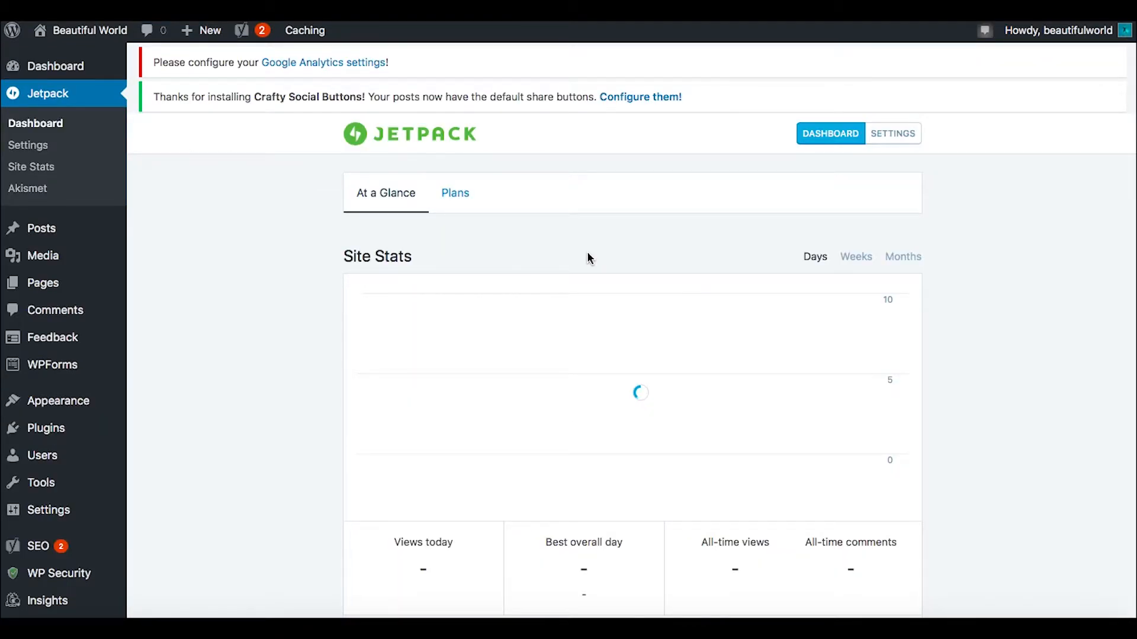
pyautogui.click(894, 135)
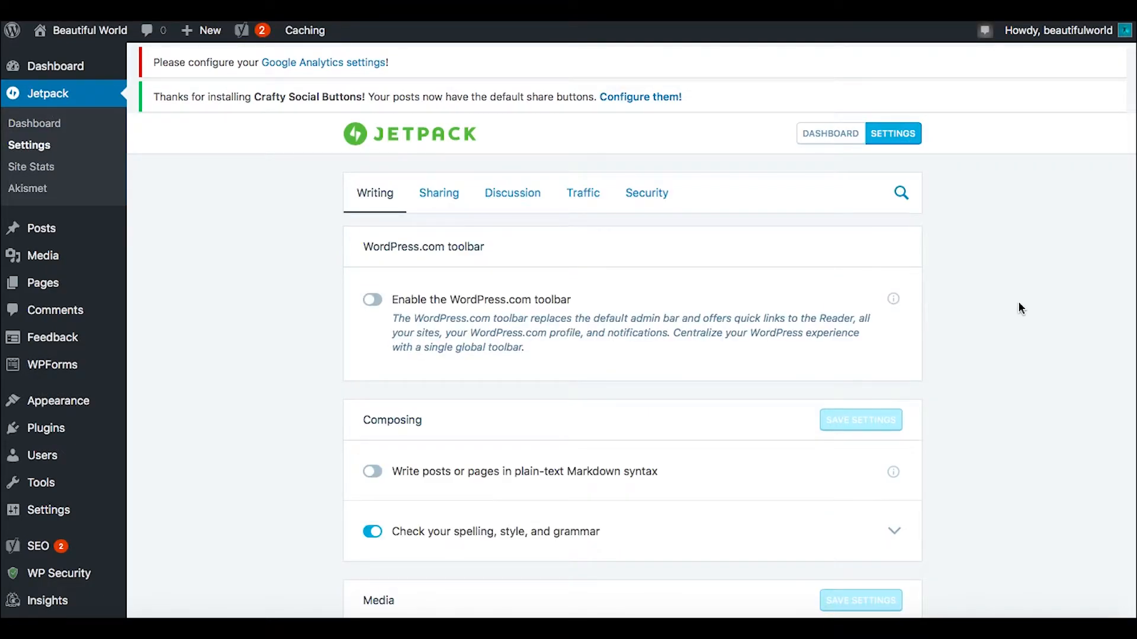
# Step: Review Jetpack's Sharing settings for Publicize connections, sharing buttons and like buttons
pyautogui.click(438, 196)
pyautogui.scroll(-3, 330, 376)
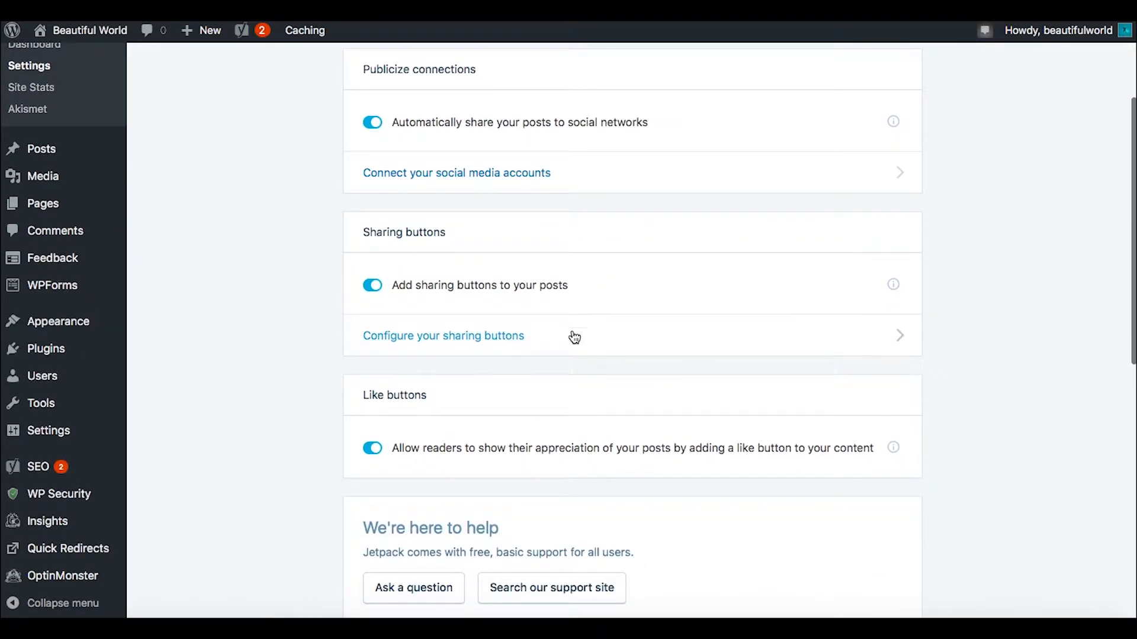
pyautogui.scroll(-2, 612, 406)
pyautogui.scroll(5, 262, 437)
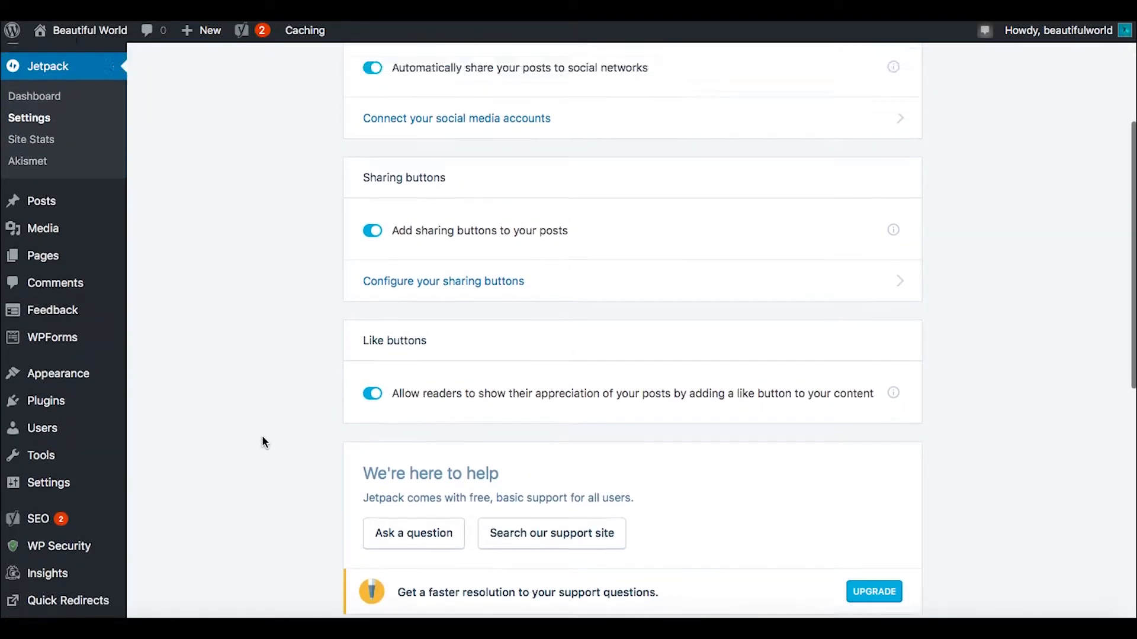
# Step: In Jetpack's Discussion settings, let readers use WordPress.com, Twitter, Facebook, or Google+ accounts to comment, and check the subscription options
pyautogui.click(520, 203)
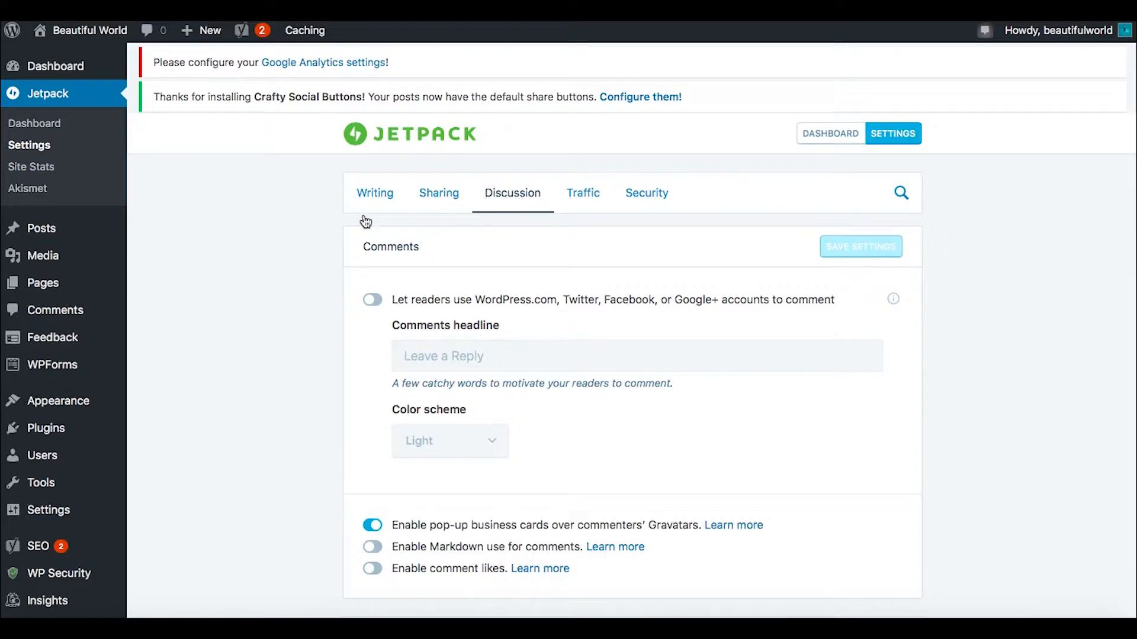
pyautogui.scroll(-2, 318, 338)
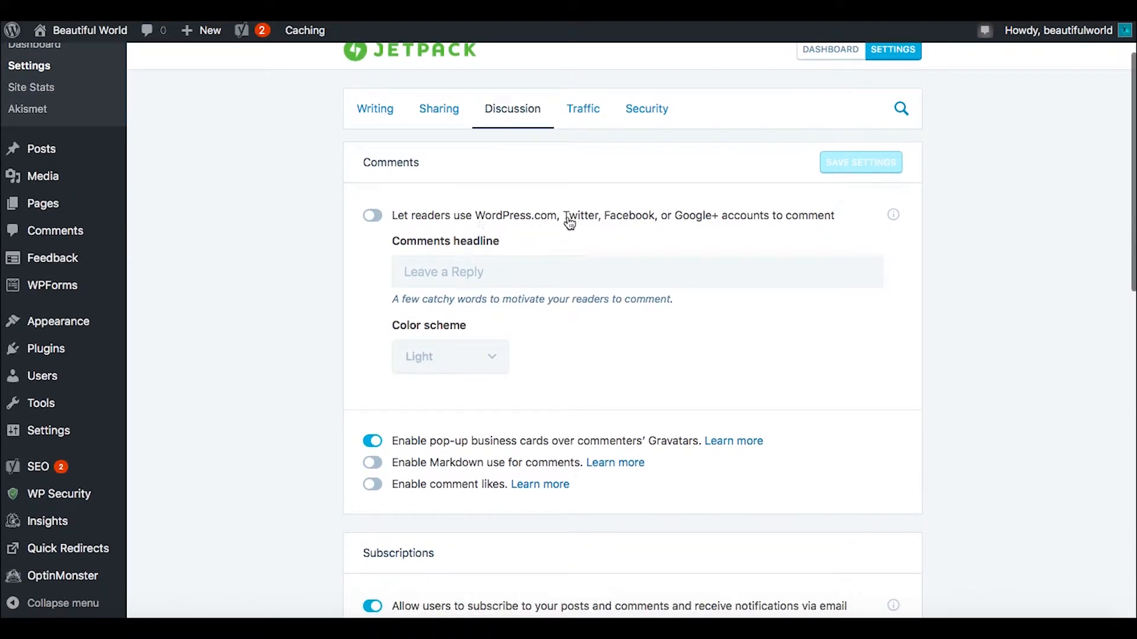
pyautogui.click(373, 216)
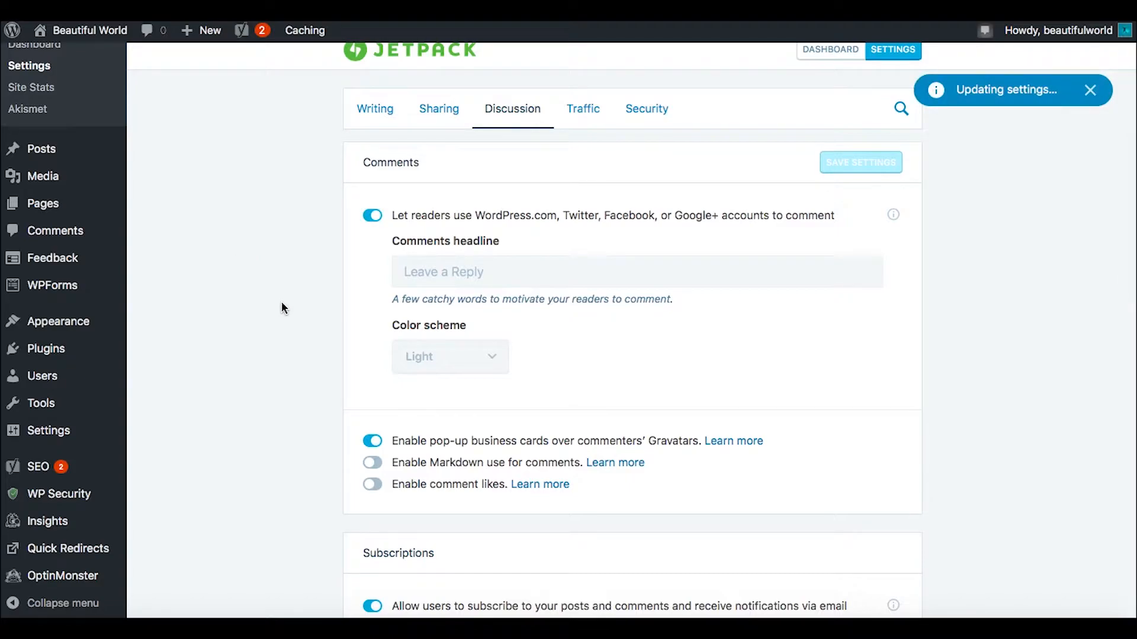
pyautogui.scroll(-2, 282, 304)
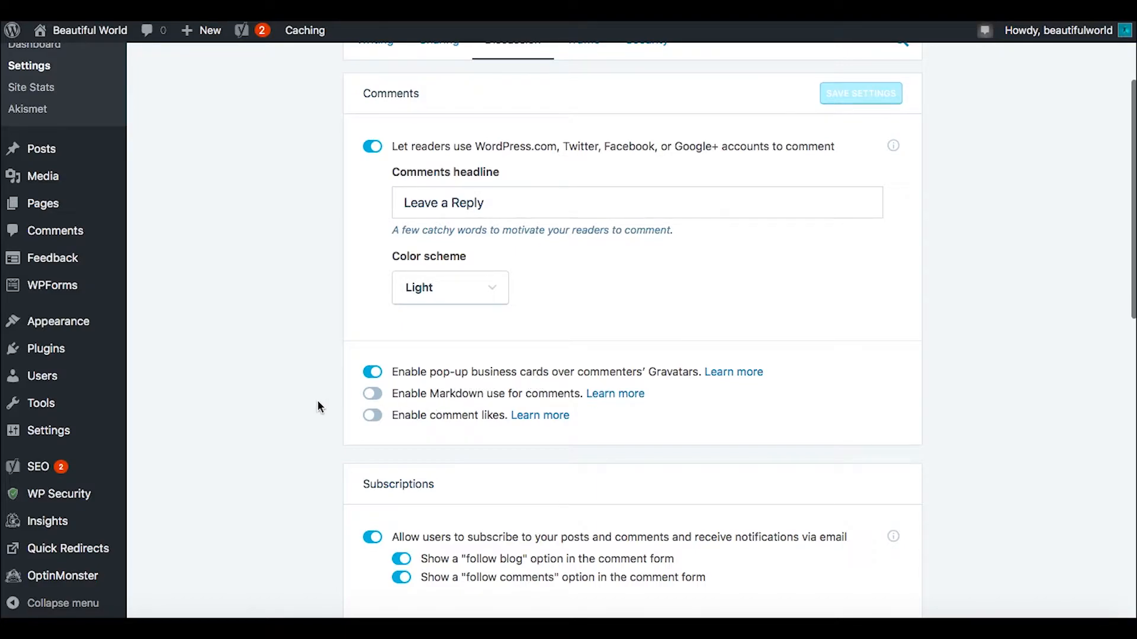
pyautogui.scroll(-3, 317, 408)
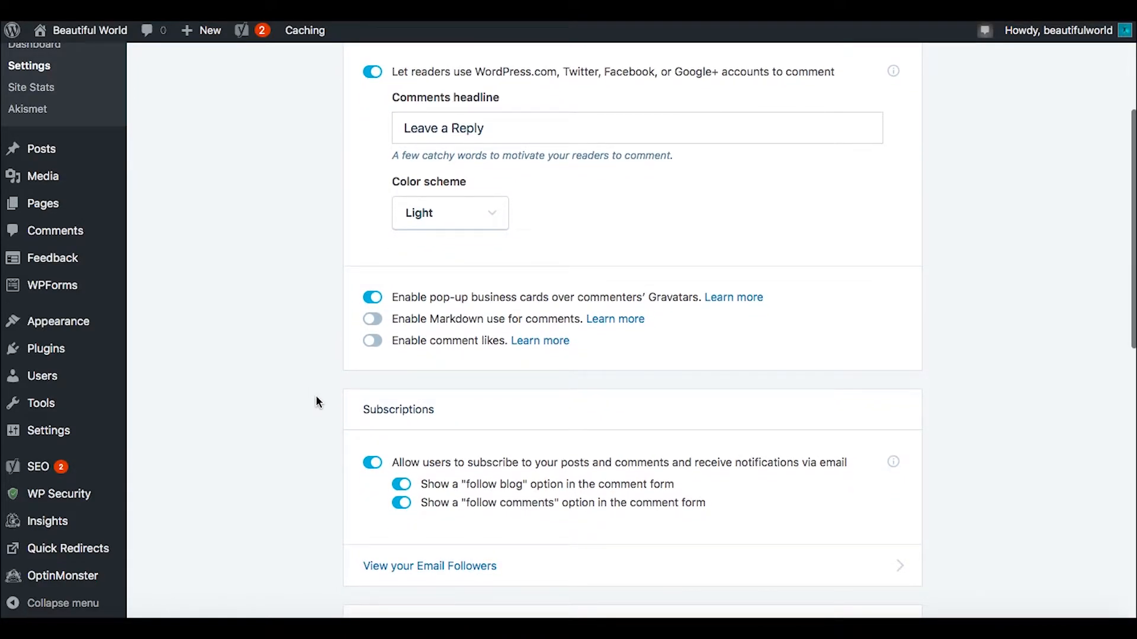
# Step: Enable comment likes in Jetpack's Discussion settings and check the remaining comment and subscription options
pyautogui.click(375, 342)
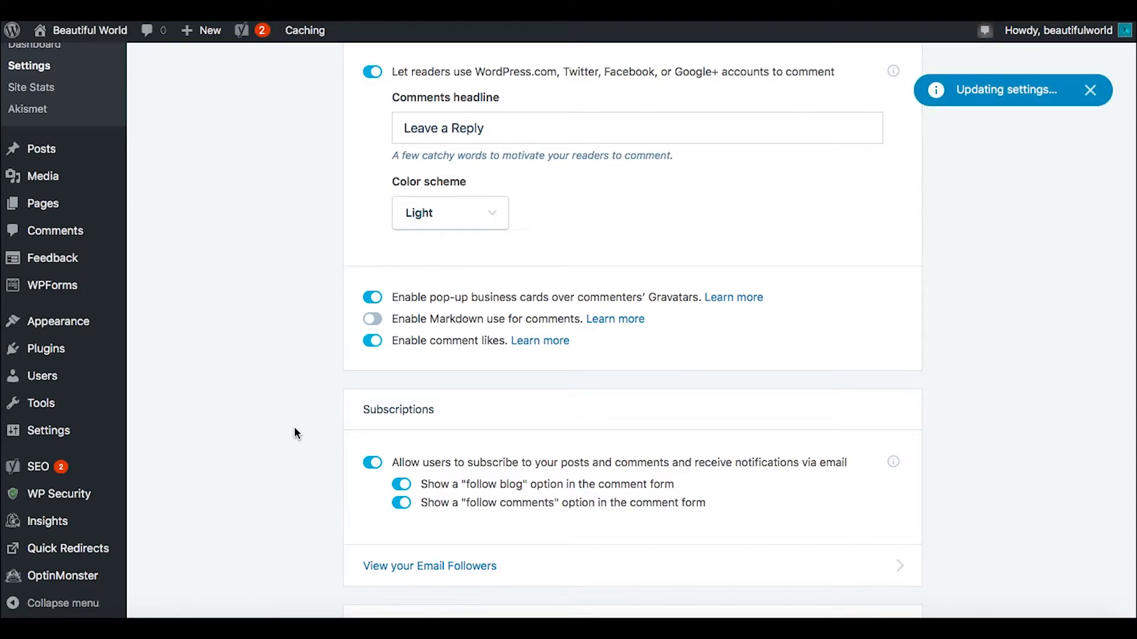
pyautogui.scroll(-7, 296, 434)
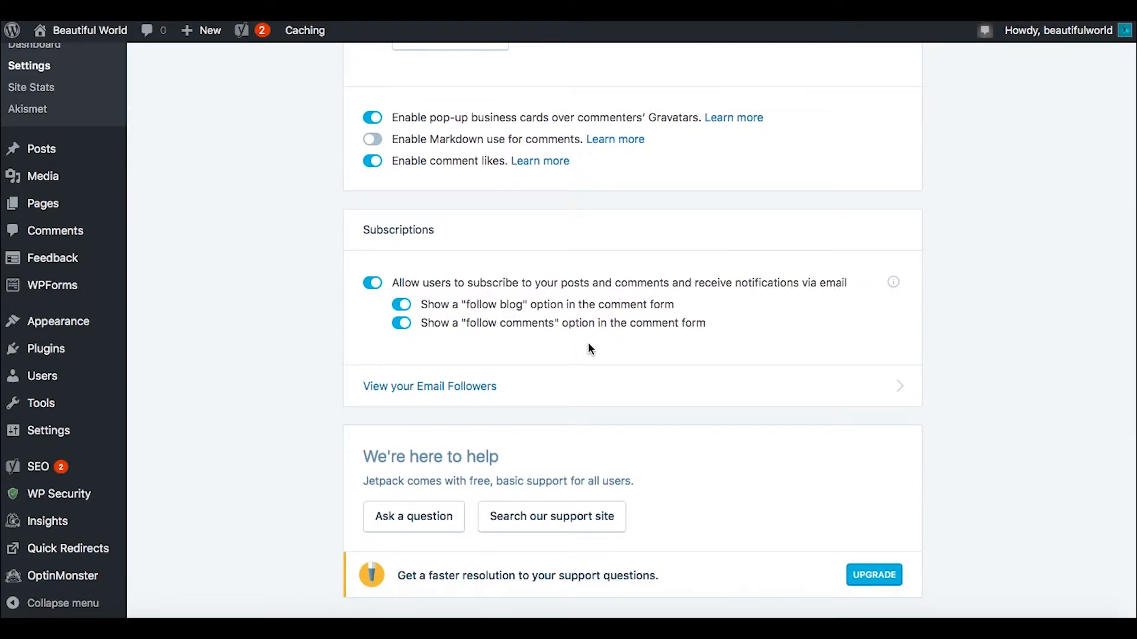
pyautogui.click(873, 576)
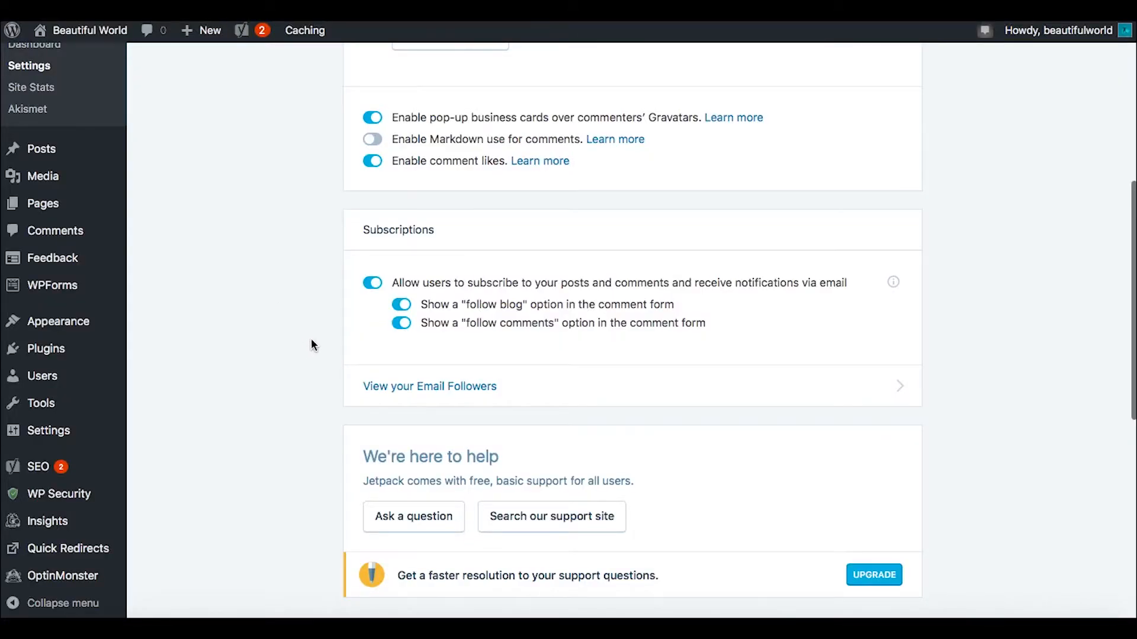
pyautogui.scroll(5, 873, 464)
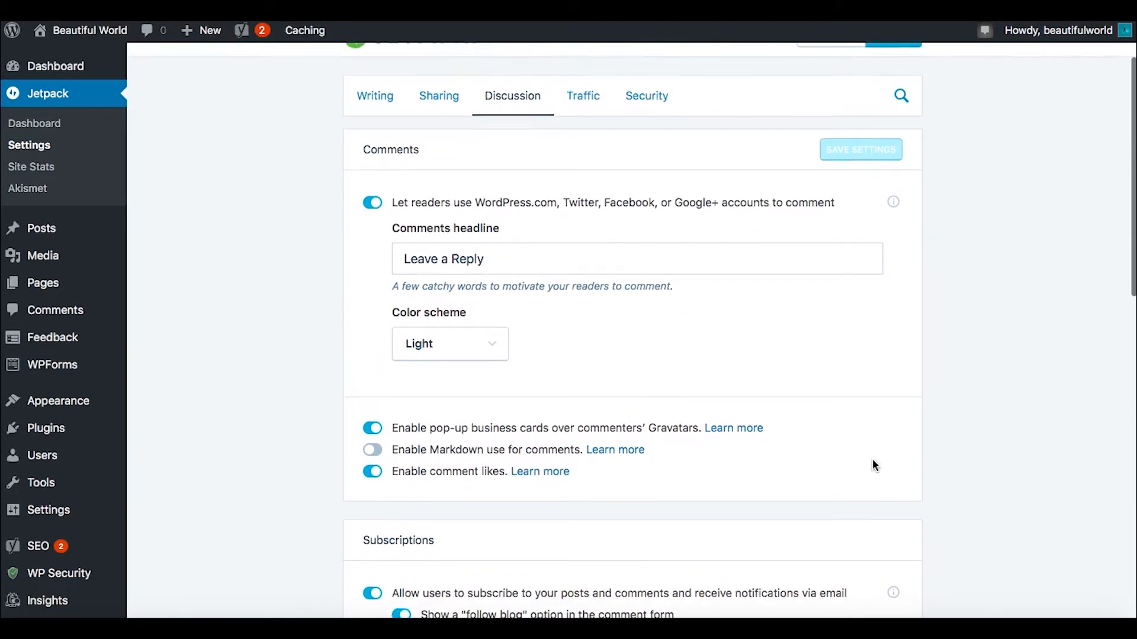
pyautogui.scroll(2, 875, 467)
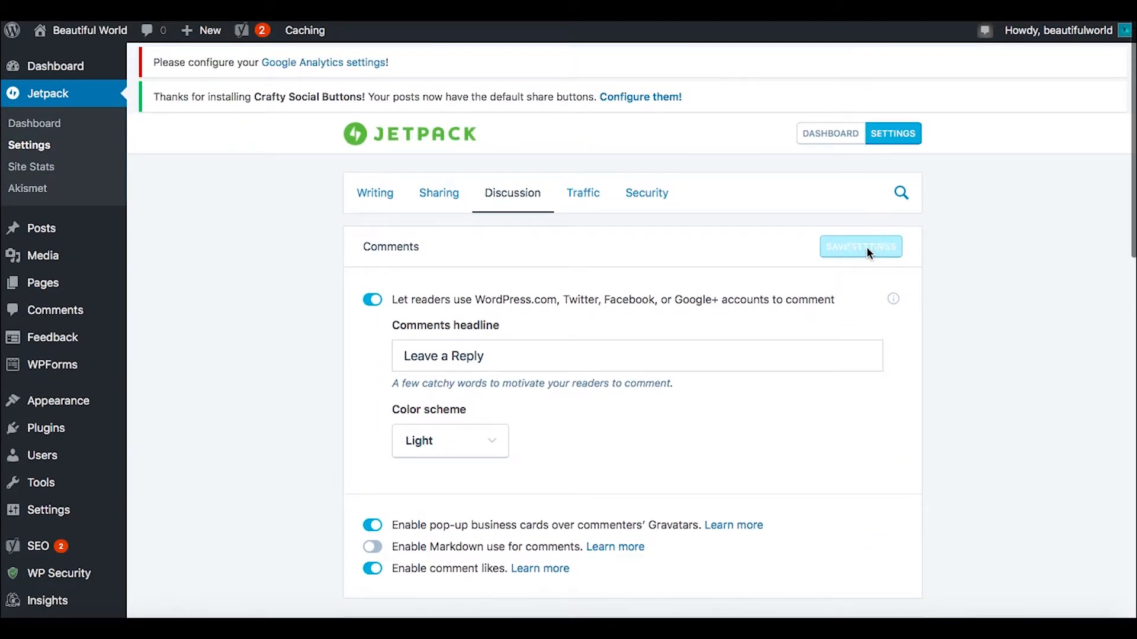
pyautogui.scroll(-3, 269, 413)
pyautogui.scroll(3, 269, 413)
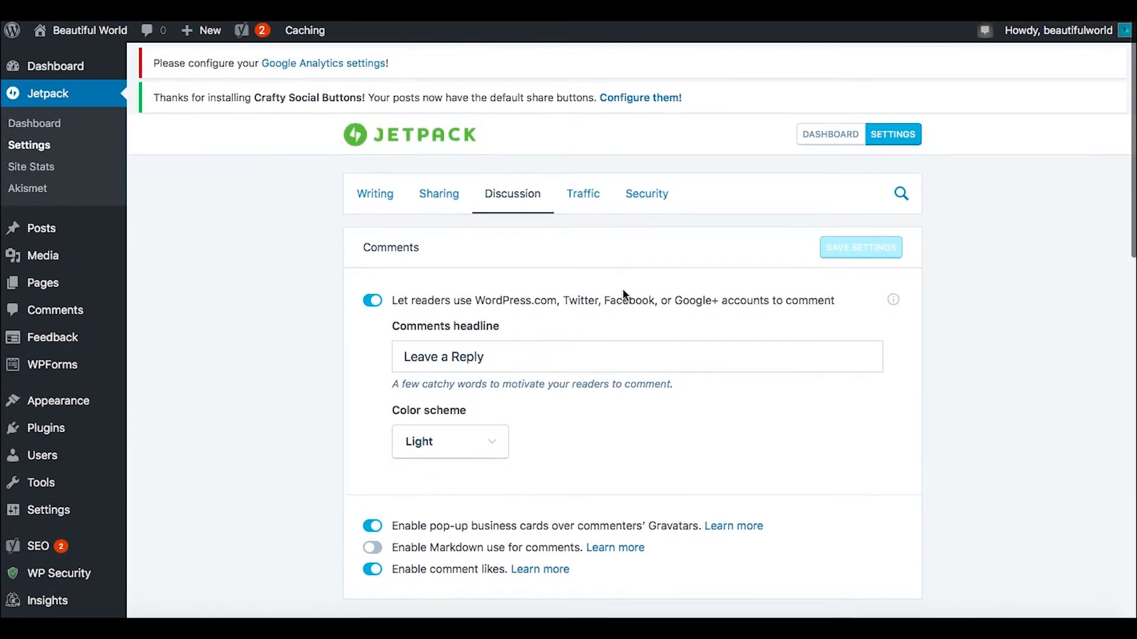
# Step: In Jetpack's Traffic settings, turn on showing related content after posts
pyautogui.click(435, 197)
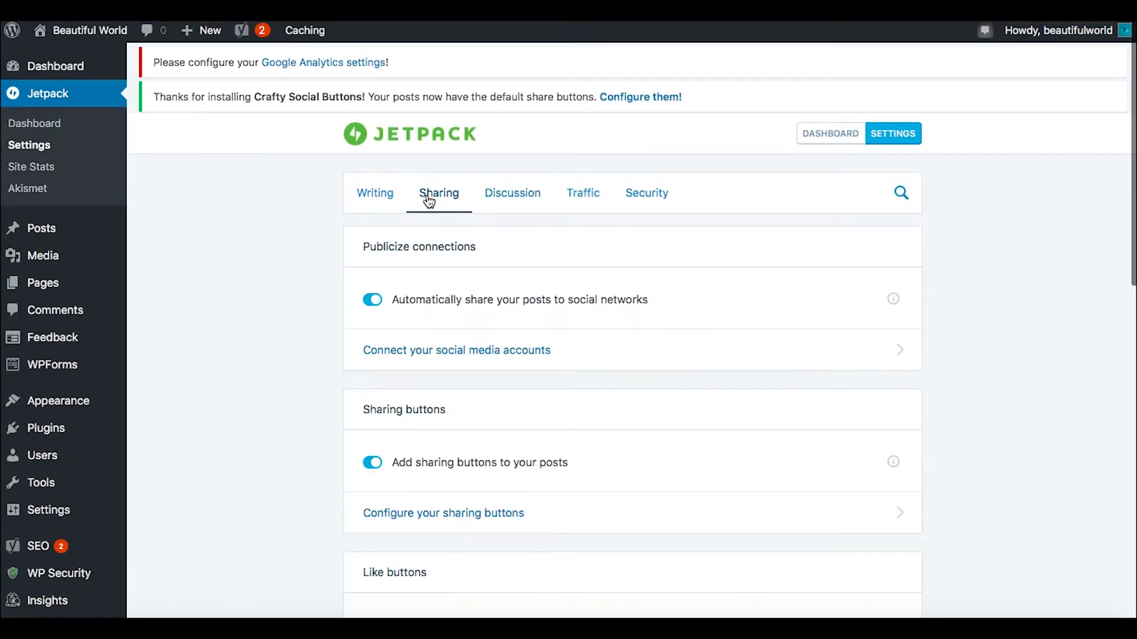
pyautogui.click(510, 206)
pyautogui.click(586, 187)
pyautogui.scroll(-2, 318, 407)
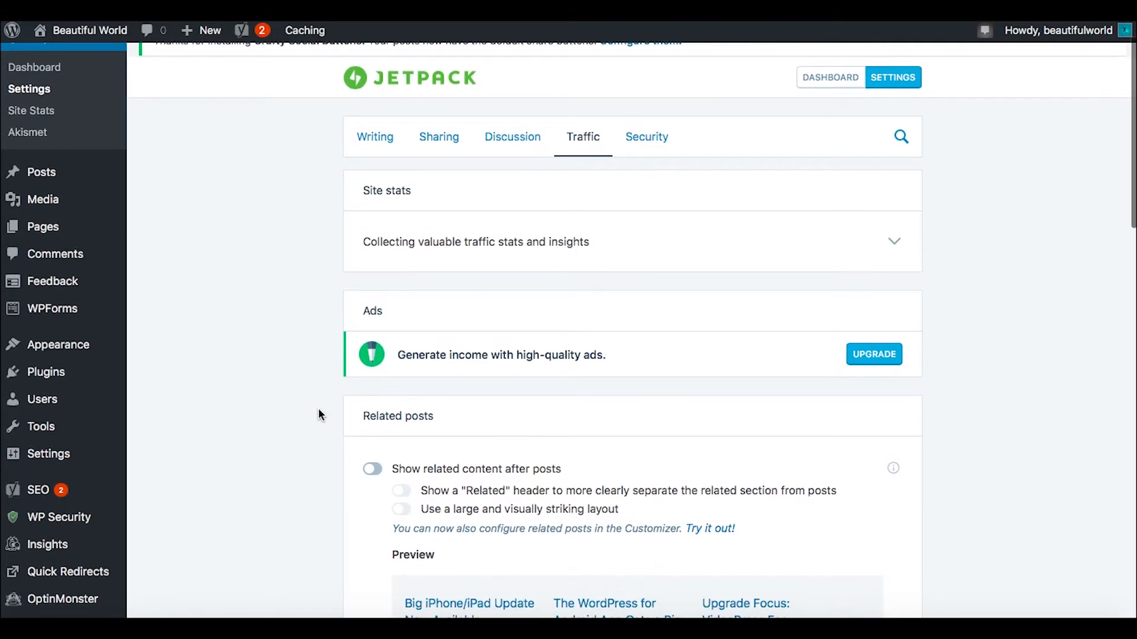
pyautogui.scroll(-4, 318, 409)
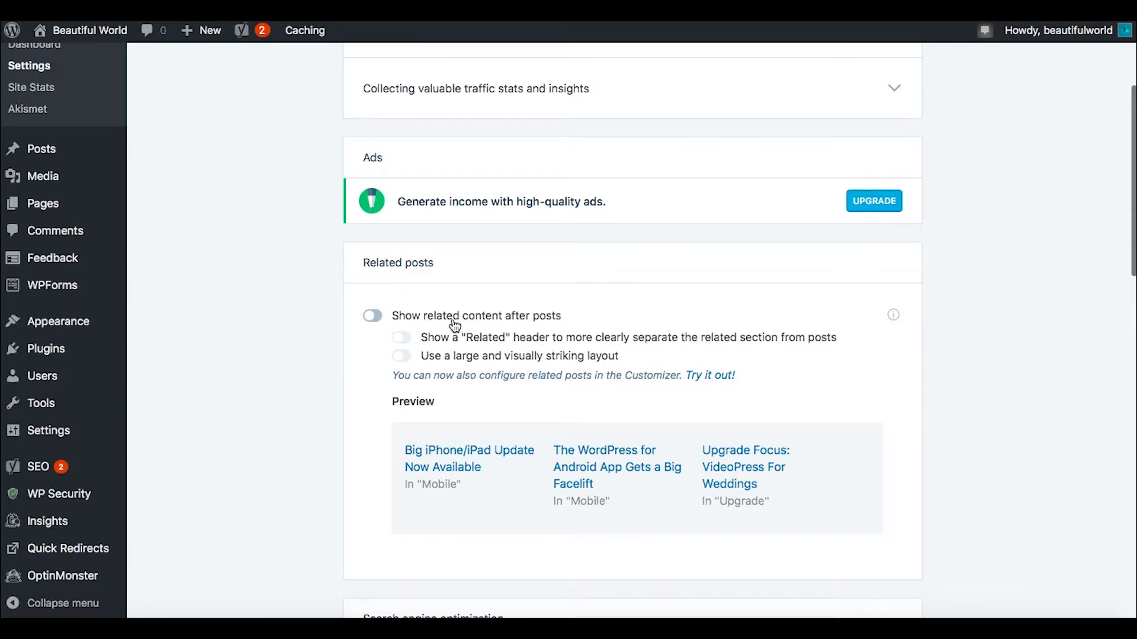
pyautogui.click(376, 321)
# Step: Turn on XML sitemap generation in the Traffic settings
pyautogui.scroll(-2, 284, 417)
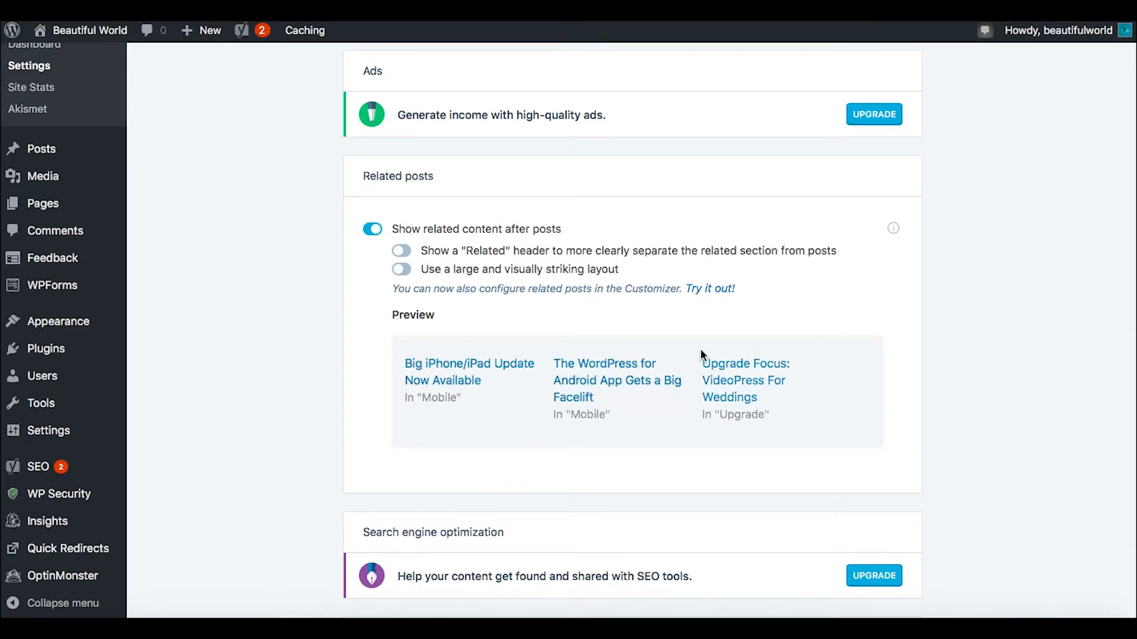
pyautogui.scroll(-2, 355, 371)
pyautogui.scroll(-5, 355, 366)
pyautogui.scroll(-4, 356, 371)
pyautogui.click(383, 304)
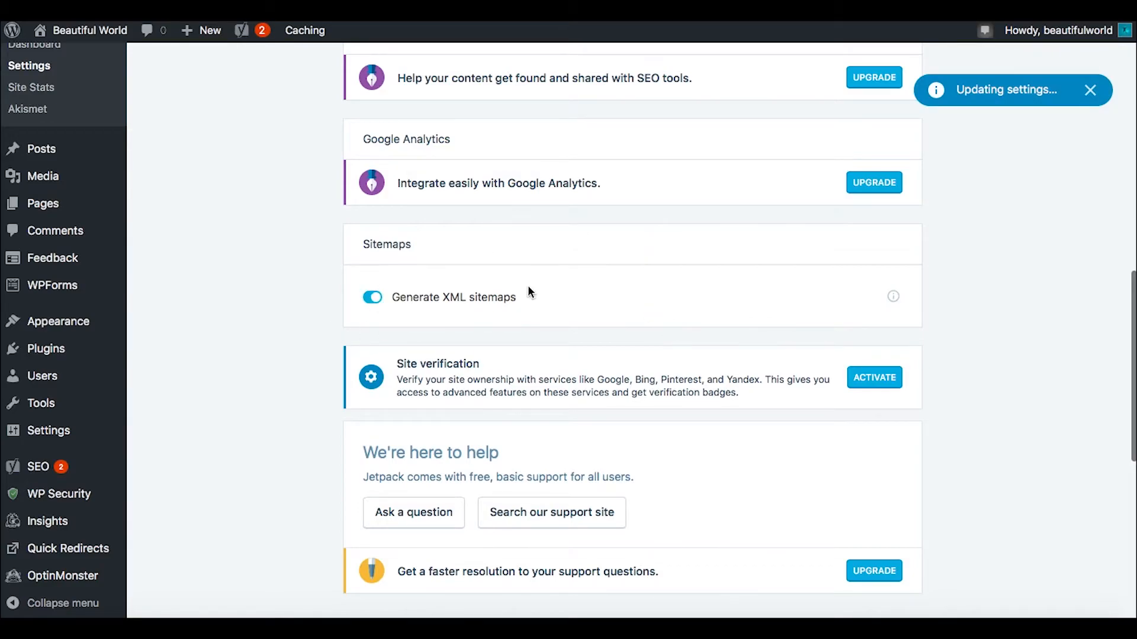
# Step: Examine the sitemap links and look back over the other Traffic settings
pyautogui.scroll(-4, 292, 435)
pyautogui.scroll(2, 293, 435)
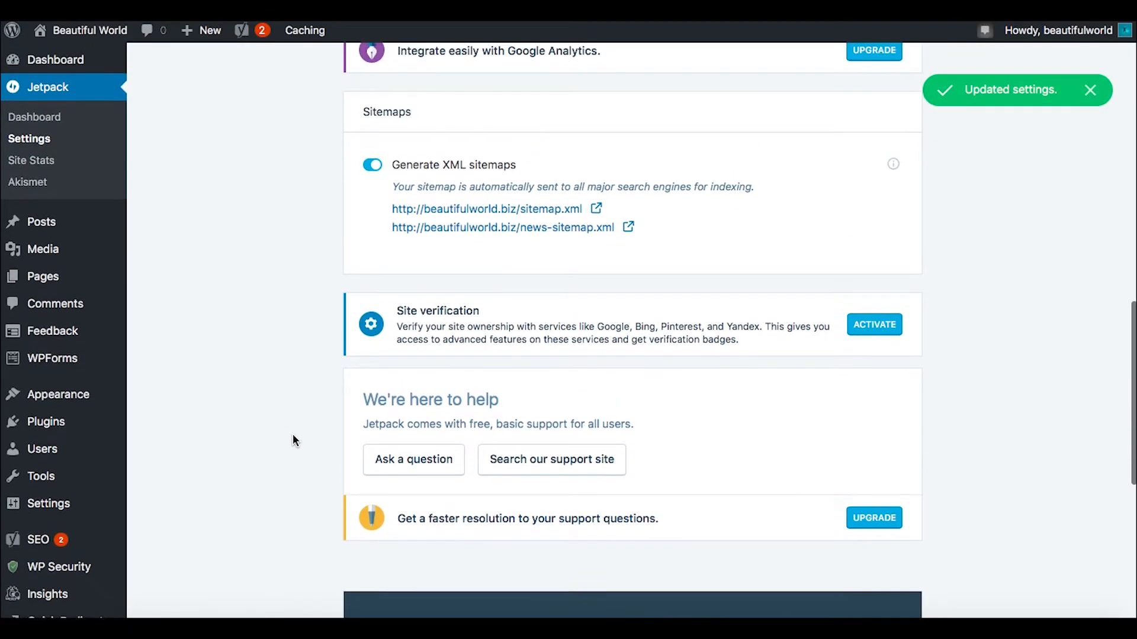
pyautogui.scroll(1, 294, 439)
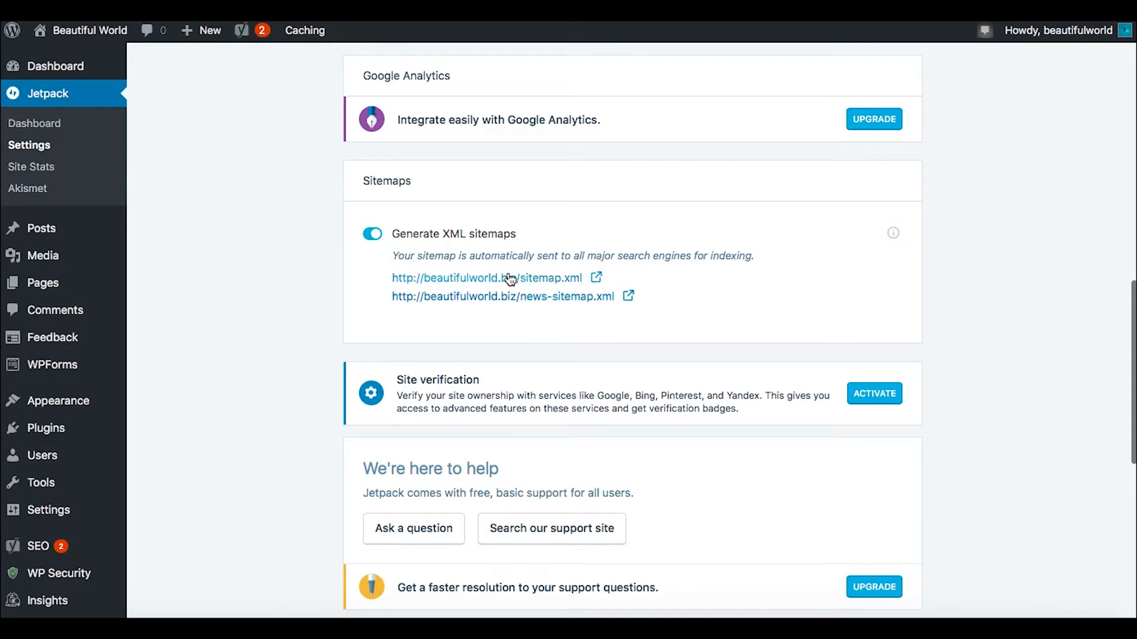
pyautogui.scroll(1, 663, 312)
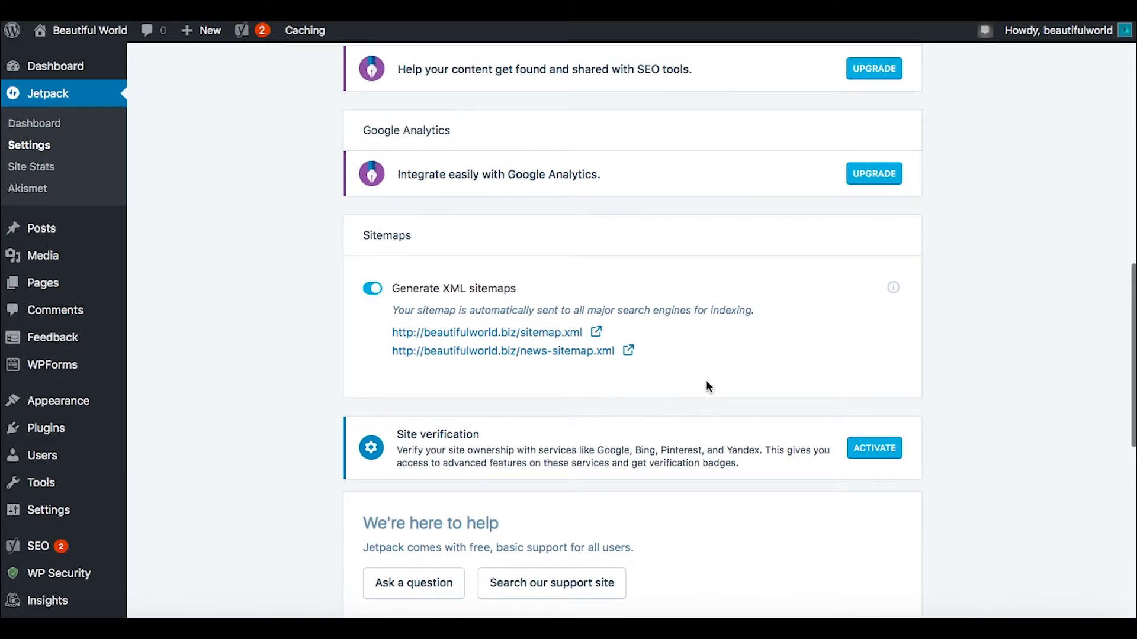
pyautogui.moveTo(380, 329); pyautogui.dragTo(616, 358)
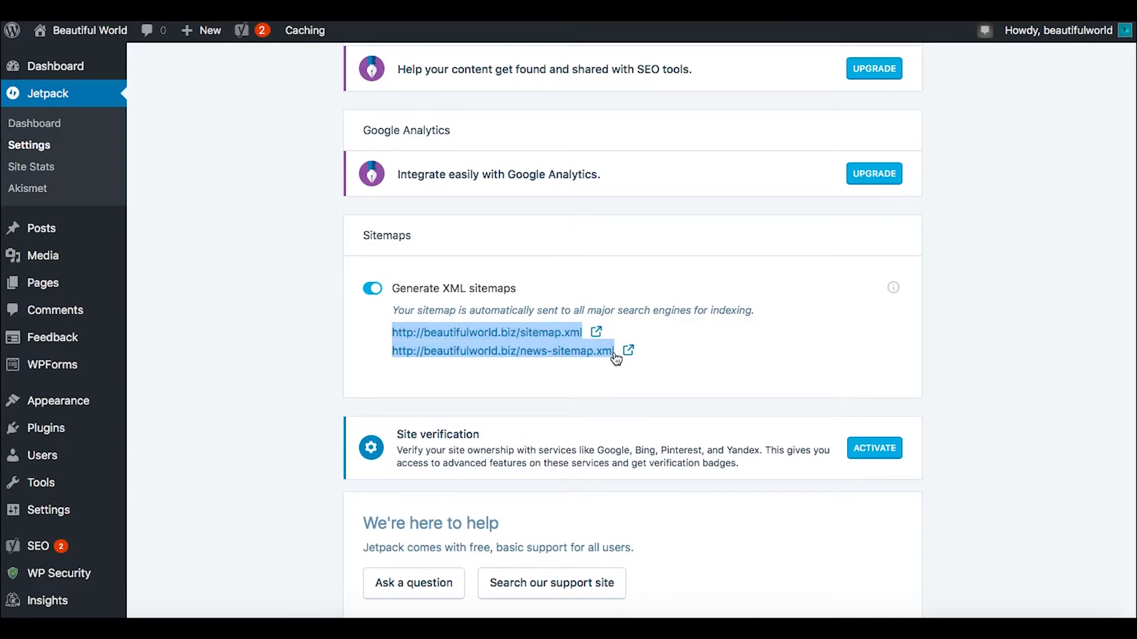
pyautogui.click(772, 333)
pyautogui.scroll(1, 948, 369)
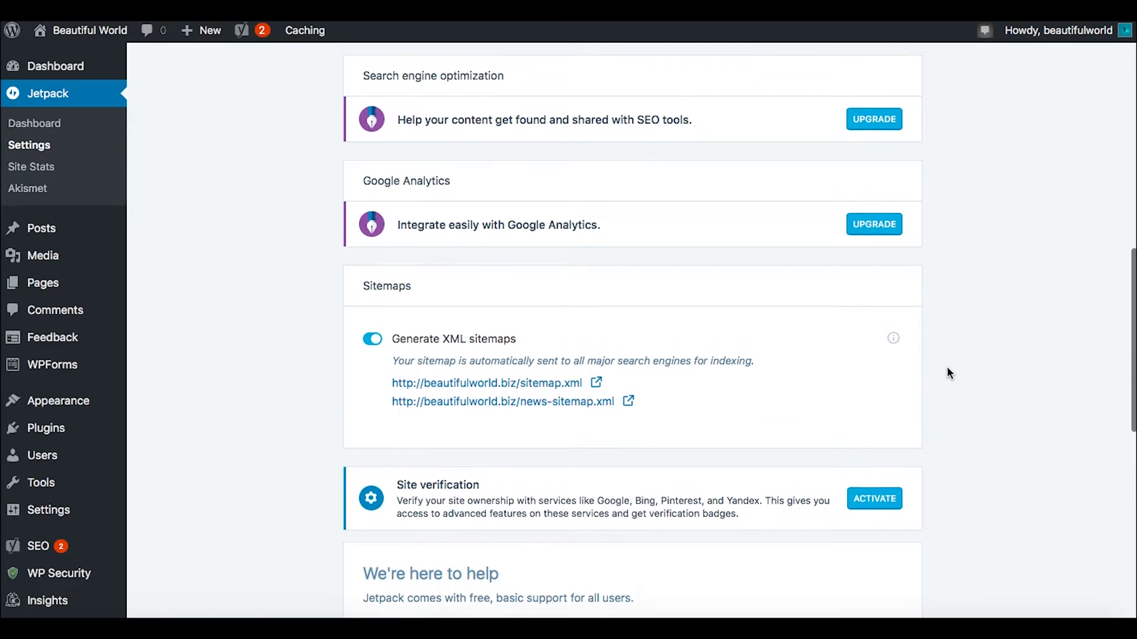
pyautogui.scroll(4, 994, 346)
pyautogui.scroll(3, 994, 351)
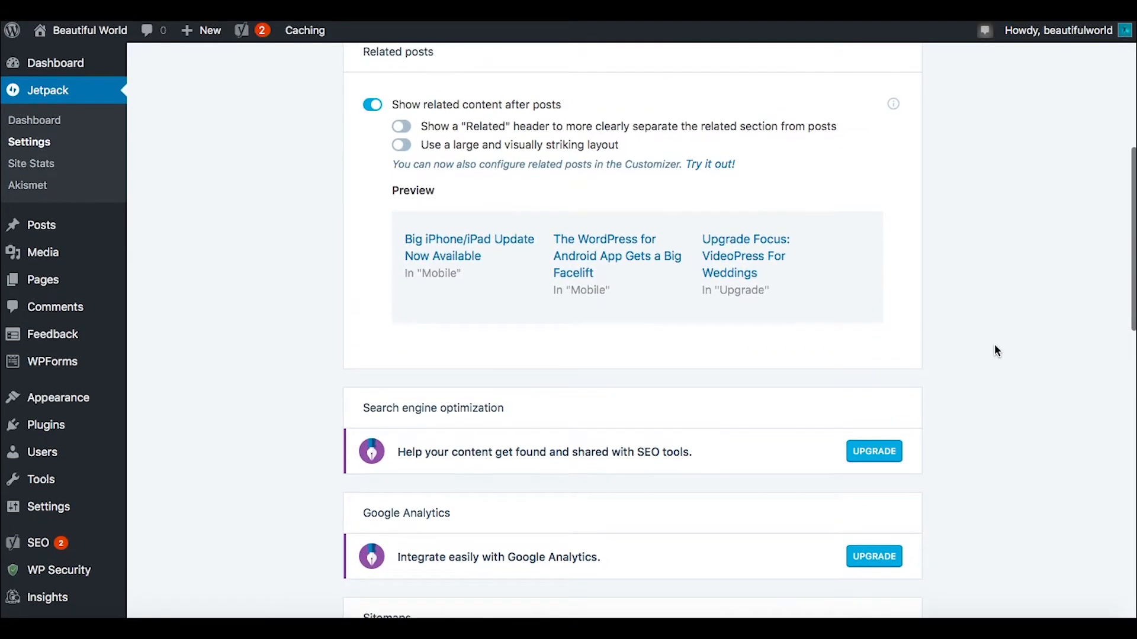
pyautogui.scroll(7, 995, 351)
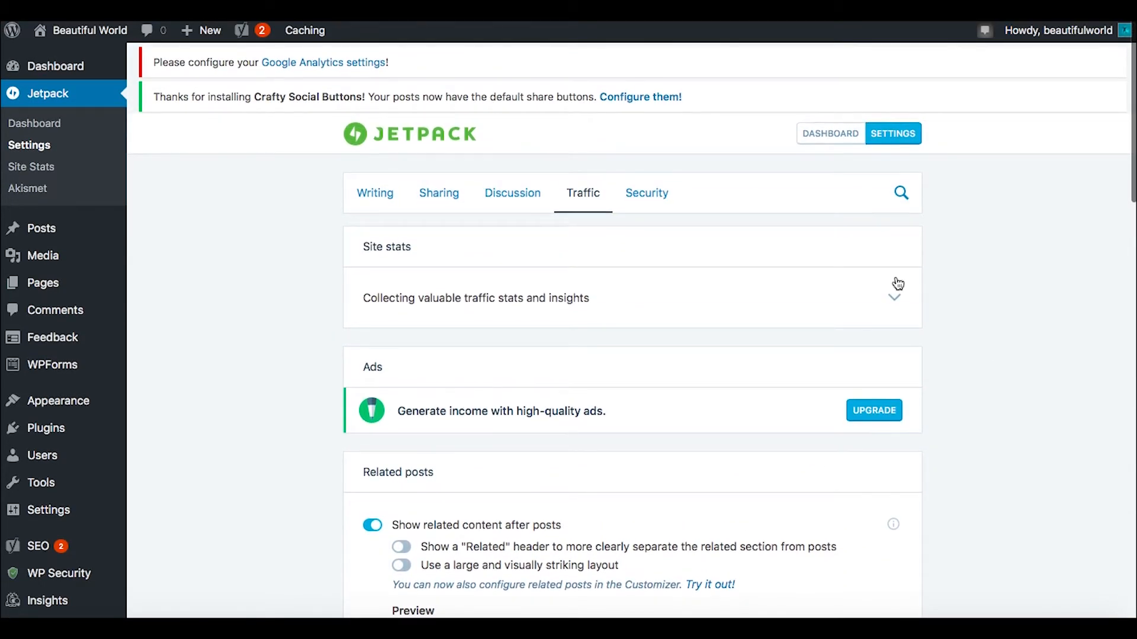
# Step: In Jetpack's Security settings, allow WordPress.com account log-in, match accounts using email addresses, and require WordPress.com Two-Step Authentication
pyautogui.click(642, 196)
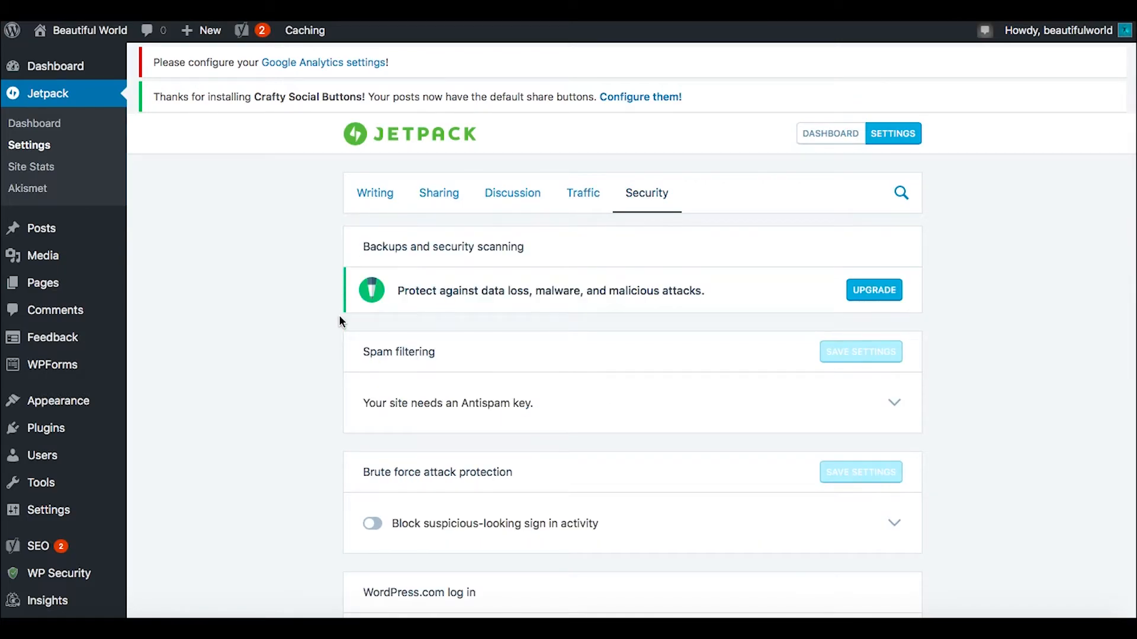
pyautogui.scroll(-3, 340, 320)
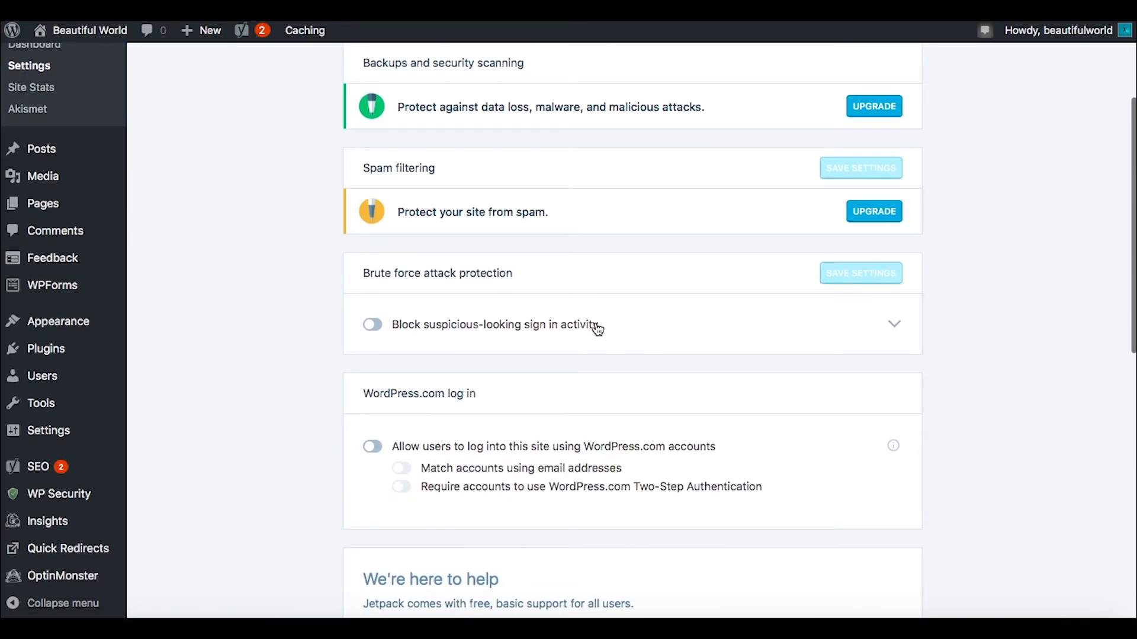
pyautogui.scroll(-2, 300, 386)
pyautogui.scroll(-2, 301, 391)
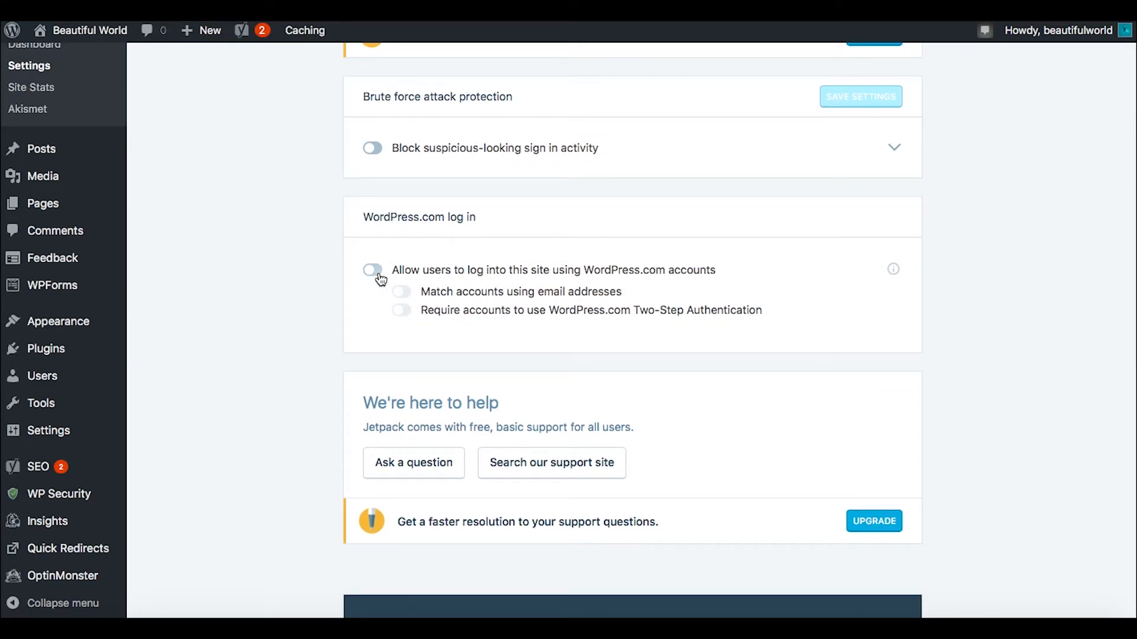
pyautogui.click(379, 273)
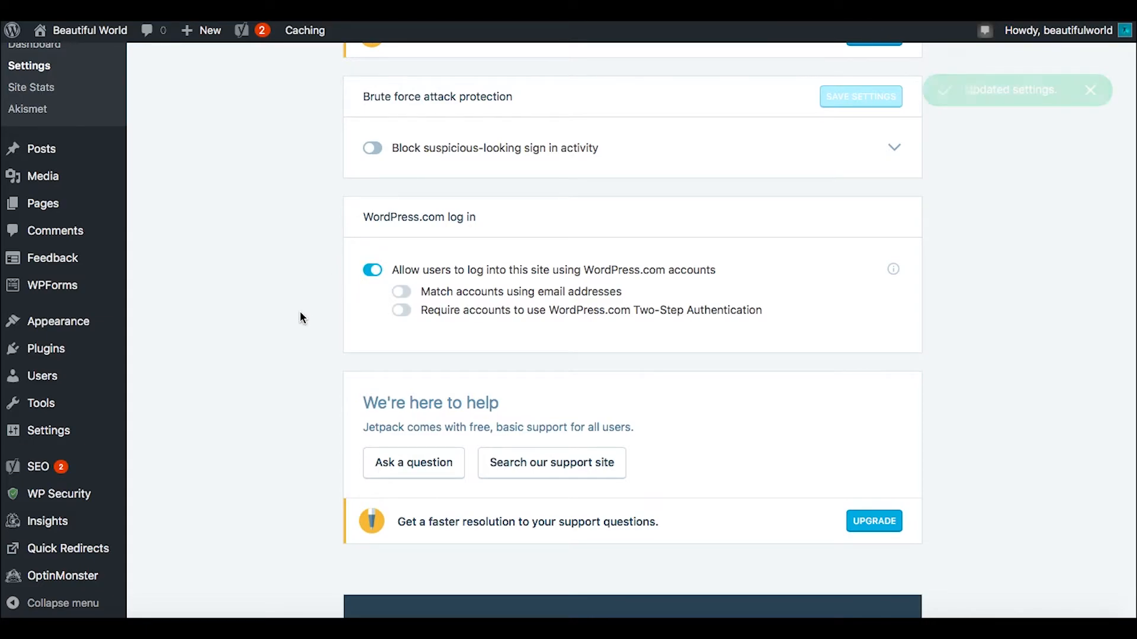
pyautogui.click(401, 292)
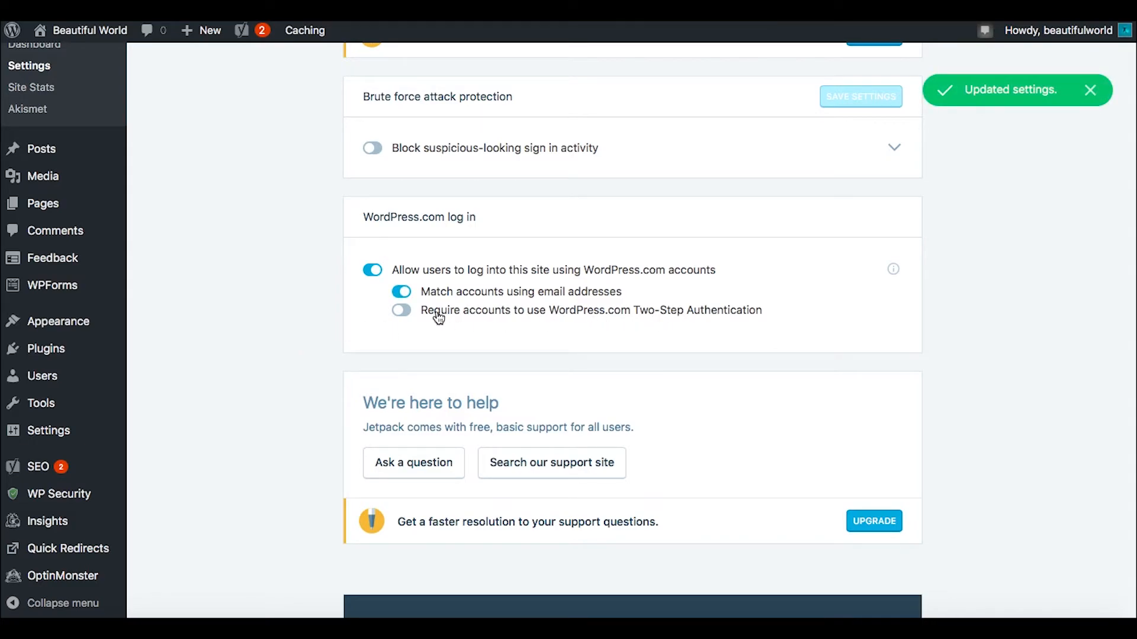
pyautogui.click(400, 310)
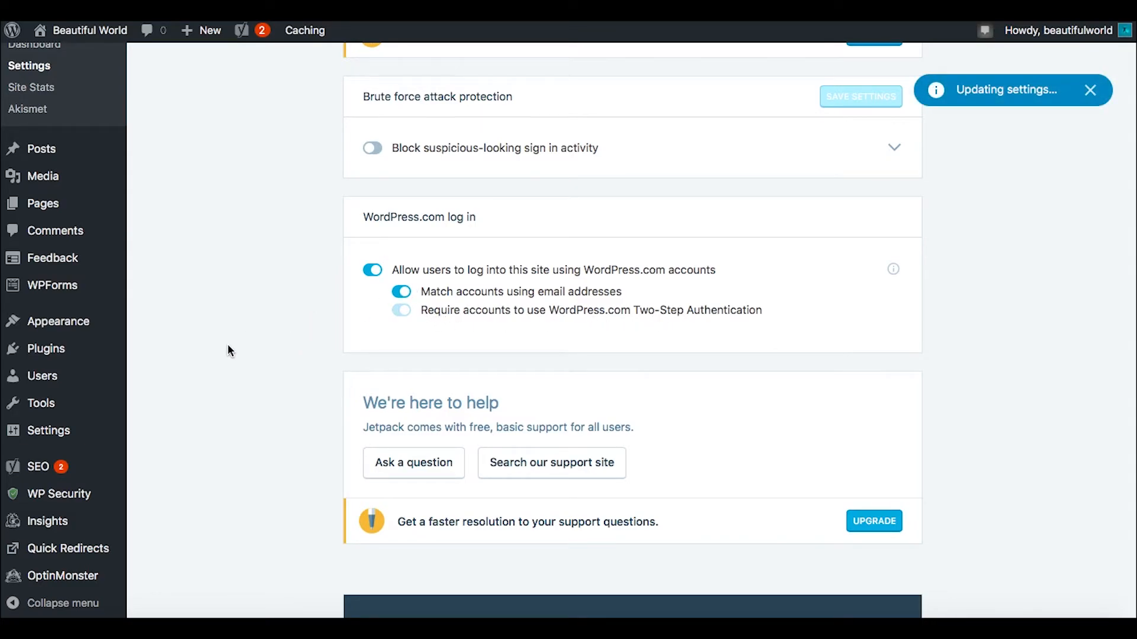
pyautogui.scroll(-2, 228, 350)
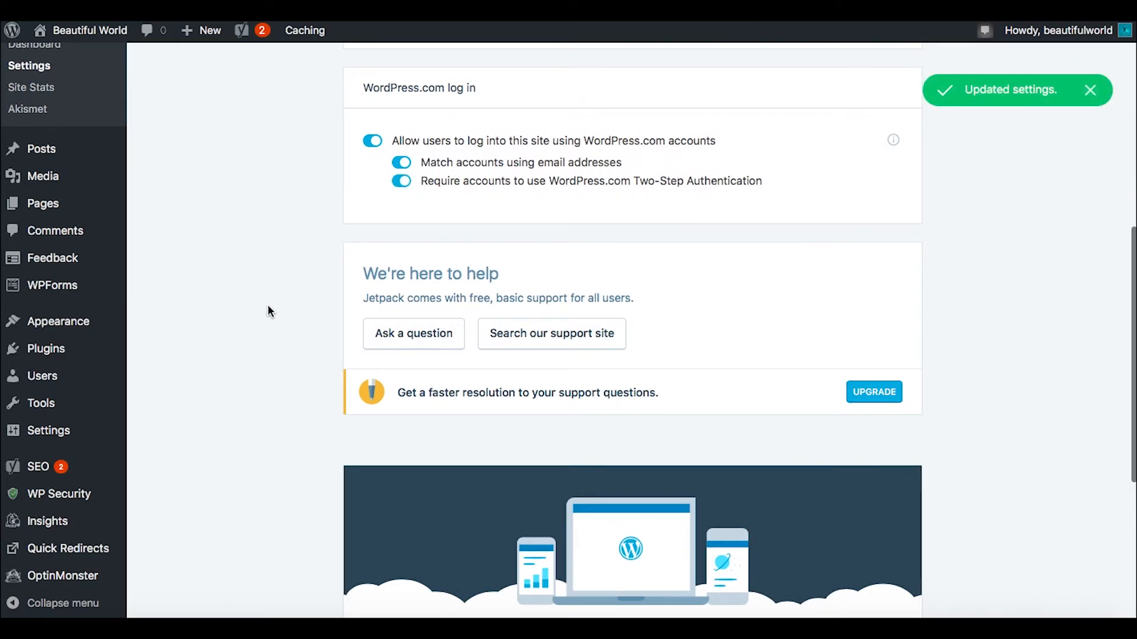
pyautogui.scroll(-5, 268, 305)
pyautogui.scroll(13, 267, 306)
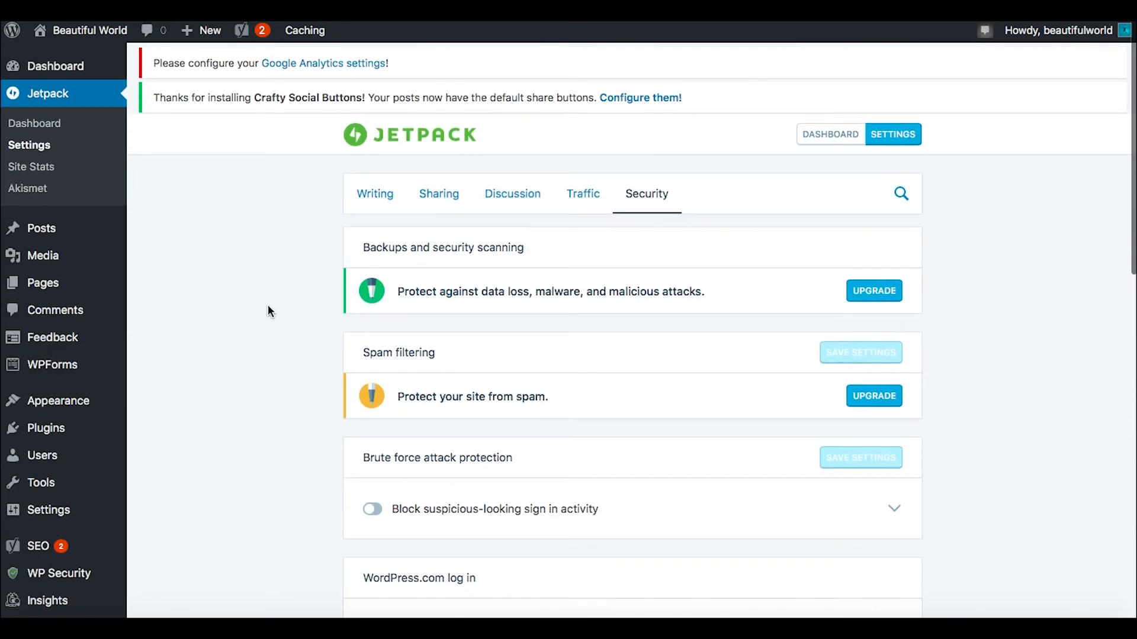
# Step: Enable the WordPress.com toolbar in Jetpack's Writing settings and check the composing and media options
pyautogui.click(379, 194)
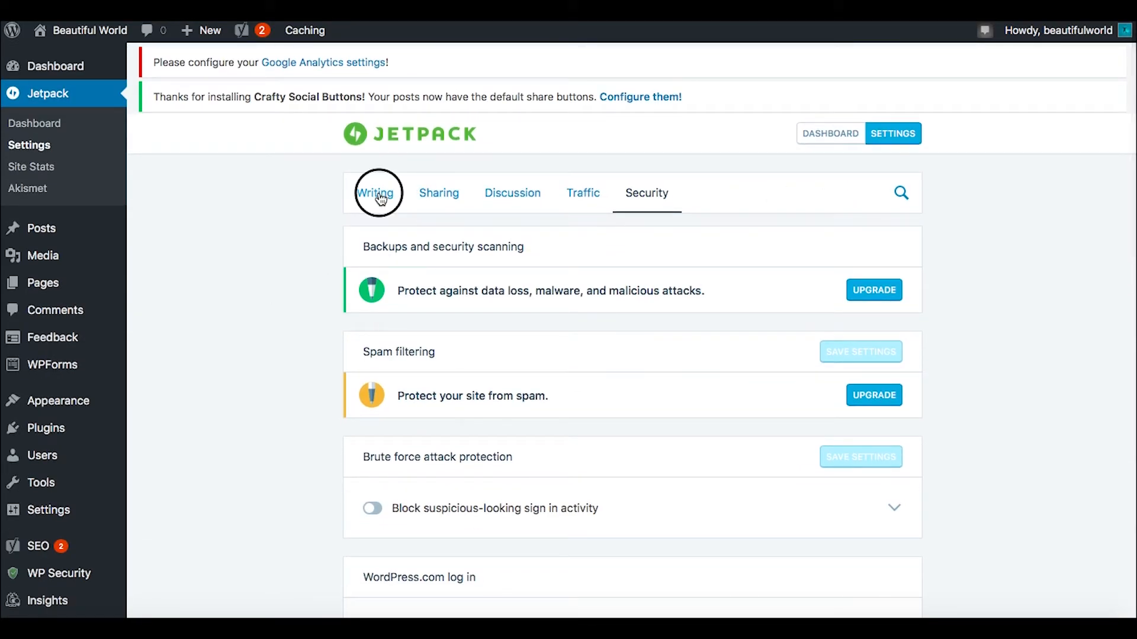
pyautogui.scroll(-3, 274, 308)
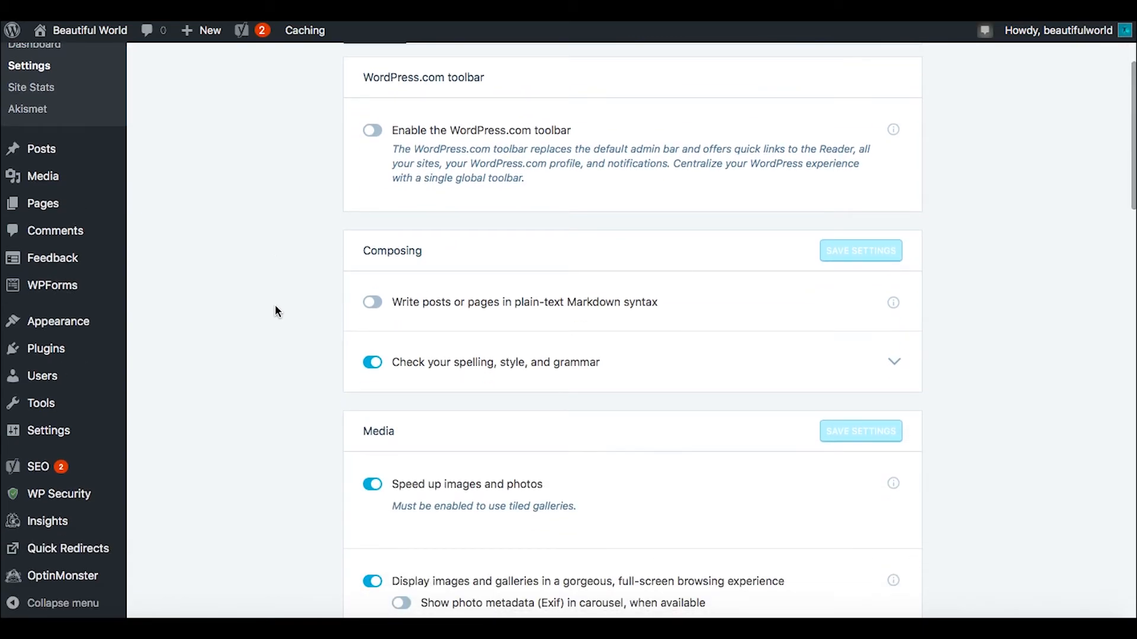
pyautogui.click(373, 131)
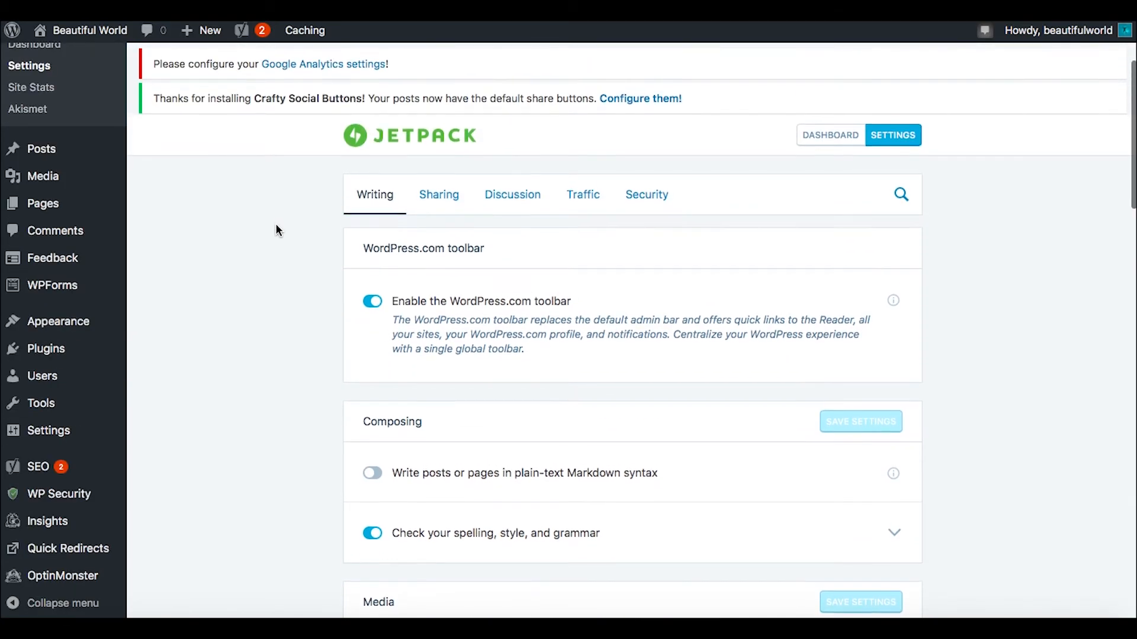
pyautogui.scroll(-3, 276, 225)
pyautogui.scroll(-3, 276, 225)
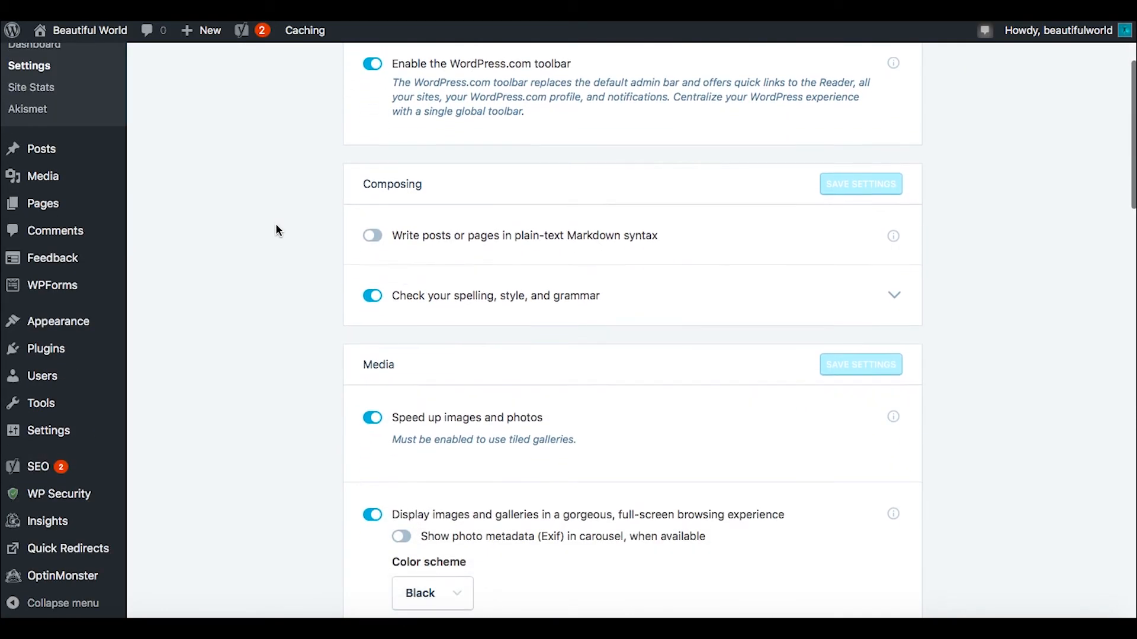